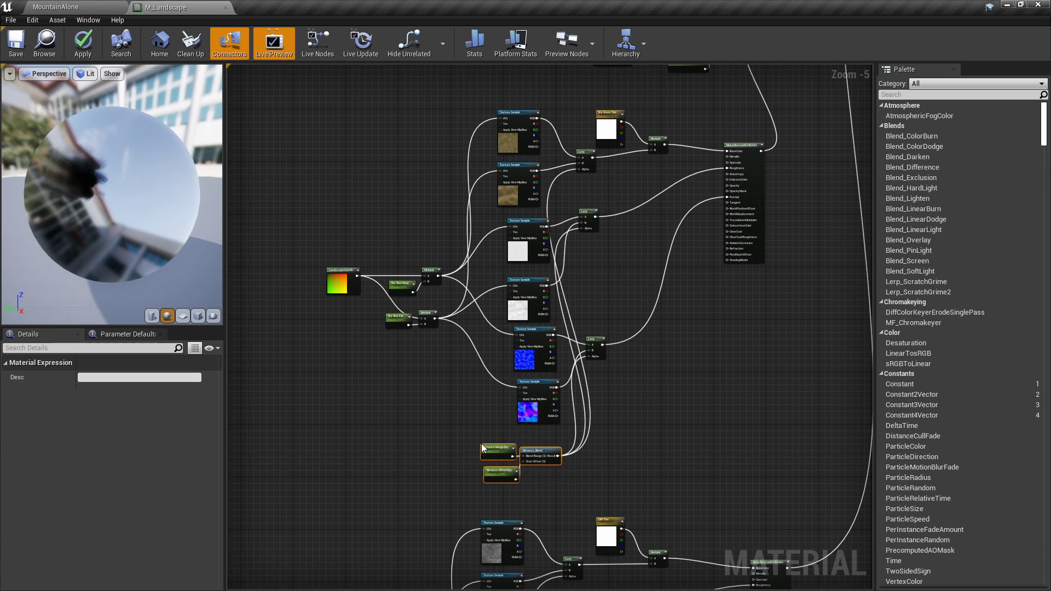
Examine the dry grass and cliff node groups in the M_Landscape graph, including their Distance_Blend and grass blend nodes
right_drag(572, 542, 576, 80)
right_drag(576, 410, 623, 455)
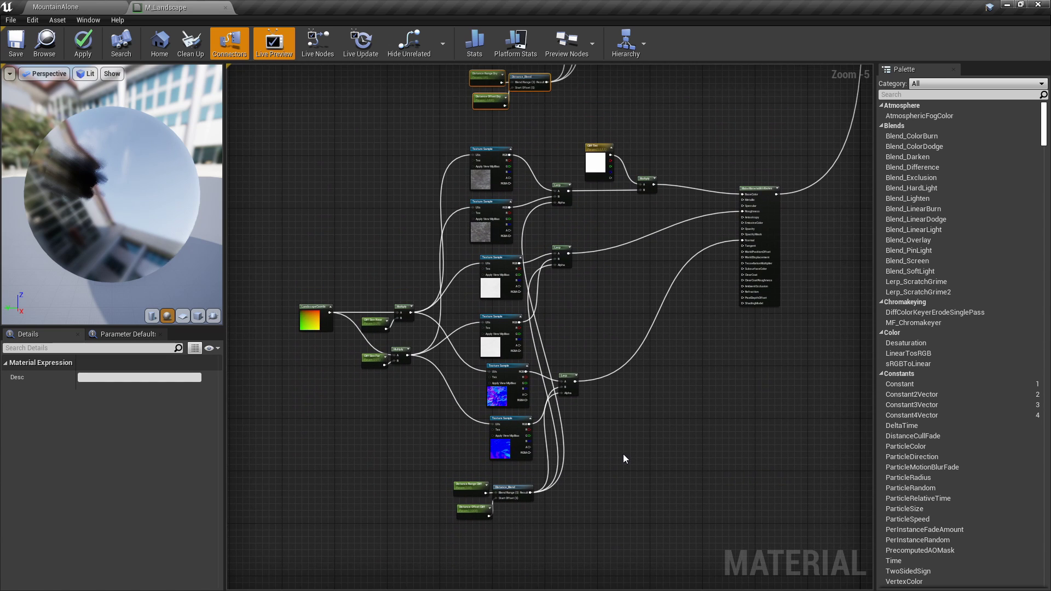
click(569, 386)
click(609, 320)
right_drag(609, 320, 625, 379)
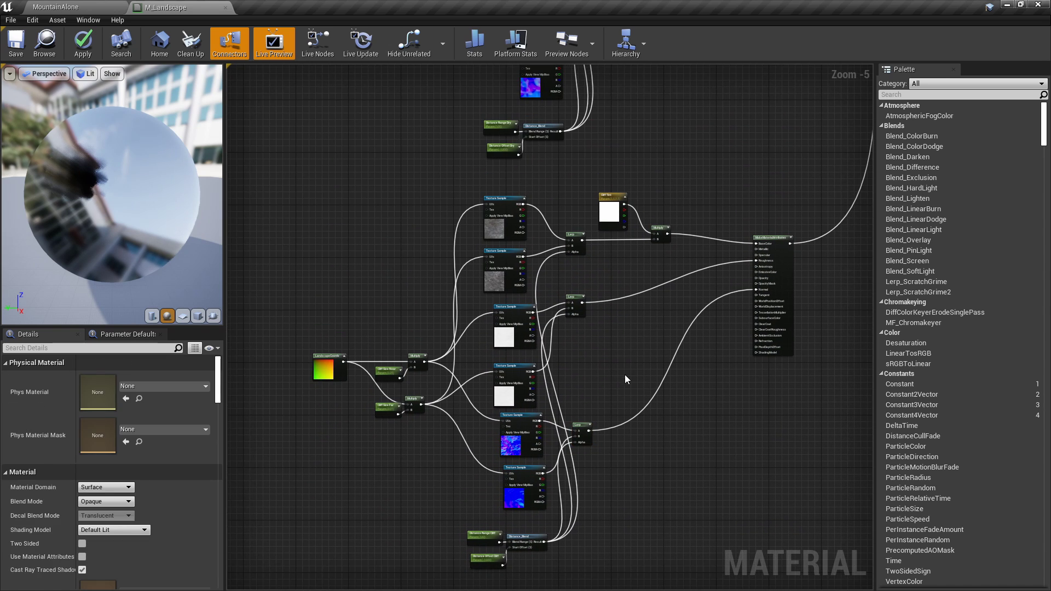
right_drag(635, 166, 681, 344)
scroll(605, 334, up, 3)
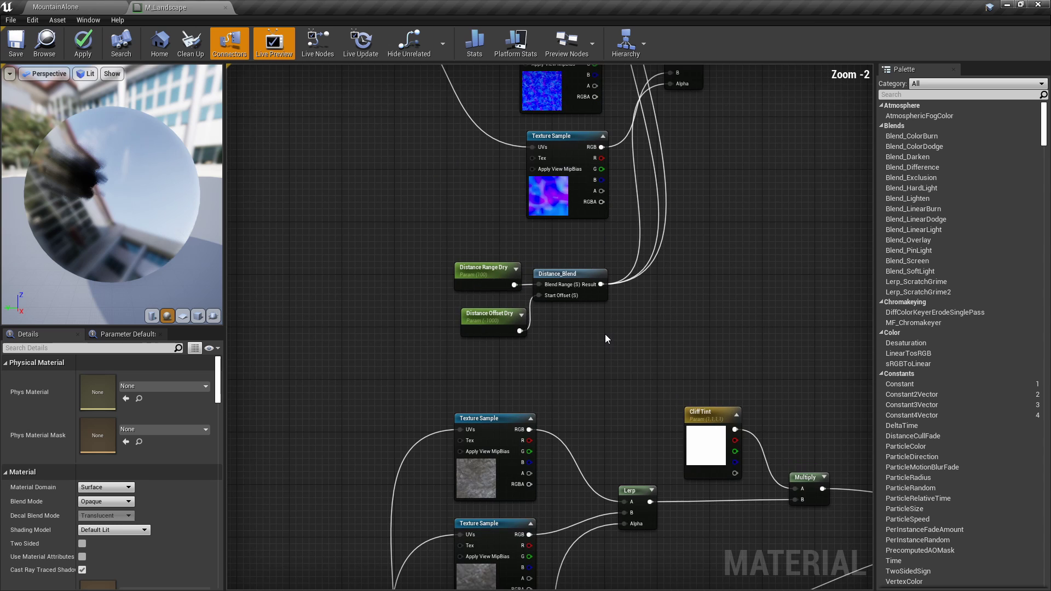
right_drag(622, 286, 663, 347)
drag(636, 348, 616, 218)
drag(616, 218, 601, 219)
click(532, 227)
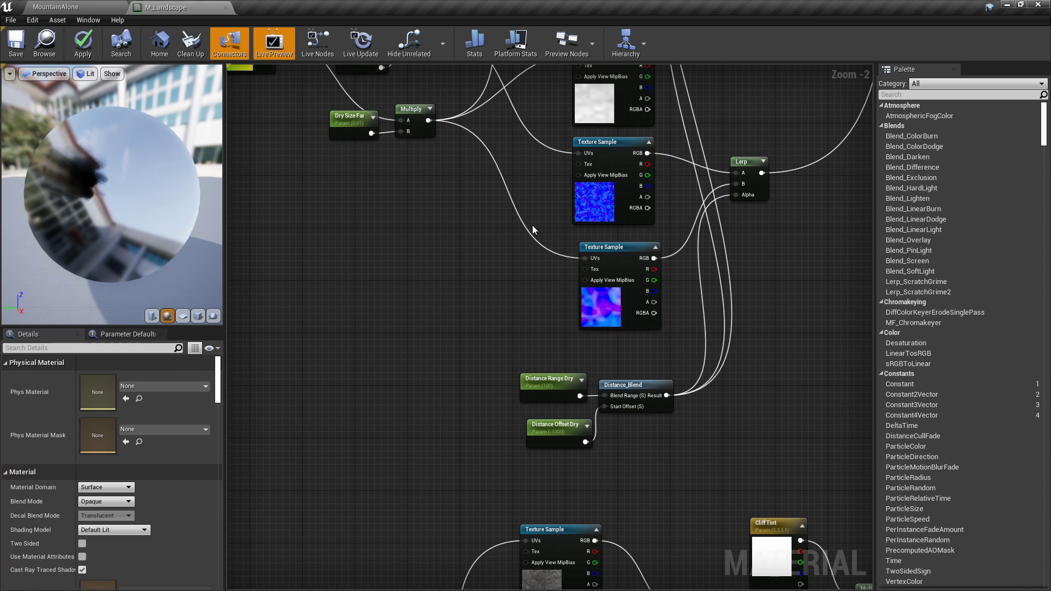
scroll(698, 281, down, 6)
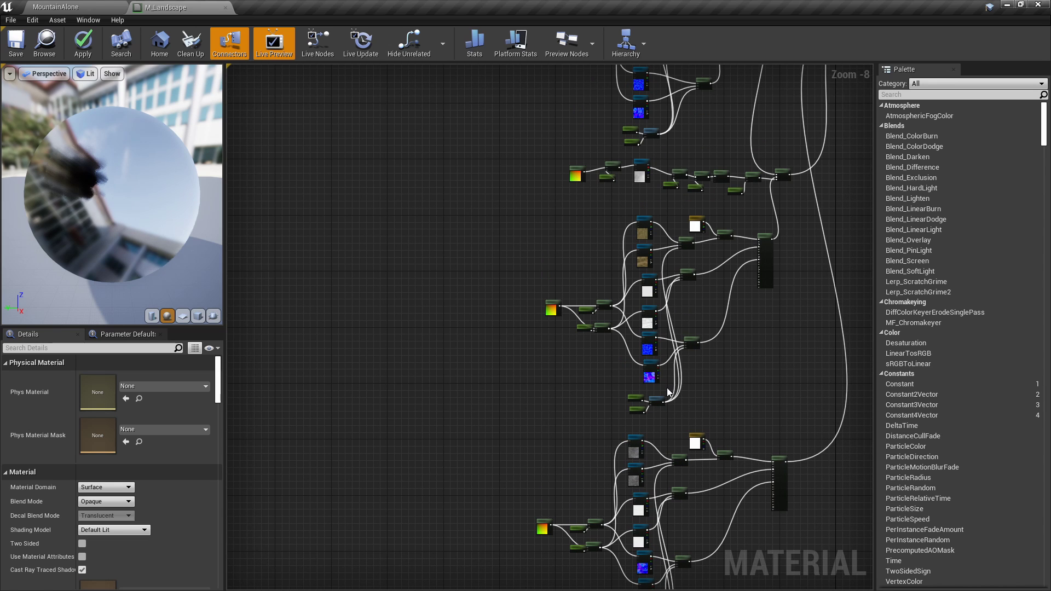
right_drag(733, 227, 636, 258)
scroll(633, 257, up, 4)
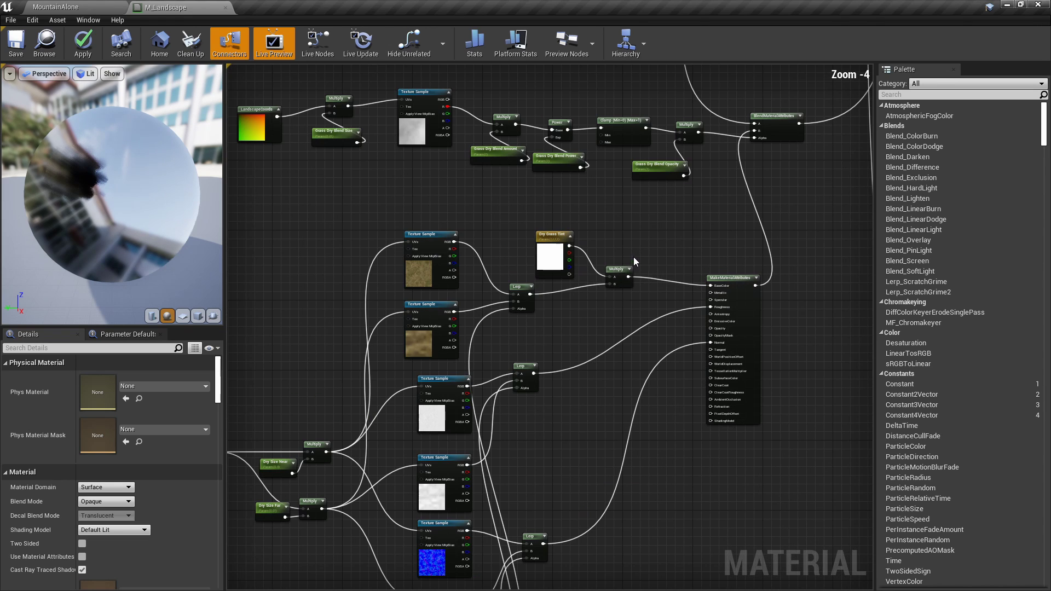
drag(643, 318, 567, 244)
click(627, 243)
right_drag(628, 244, 624, 175)
scroll(625, 204, down, 3)
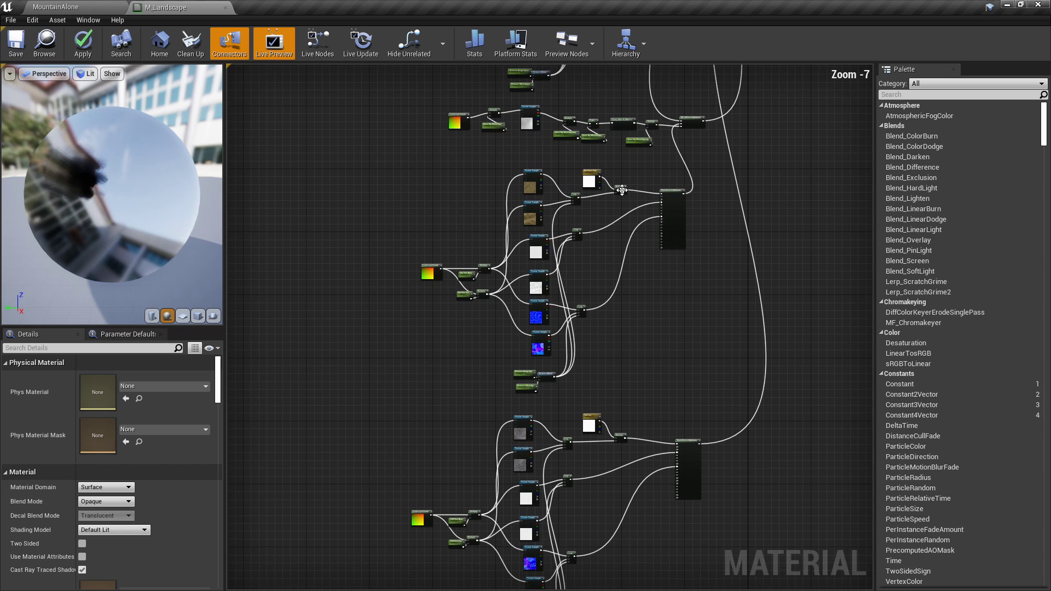
View the terrain in the MountainAlone level, and return to M_Landscape to examine the dry grass tint and cliff texture nodes
click(105, 6)
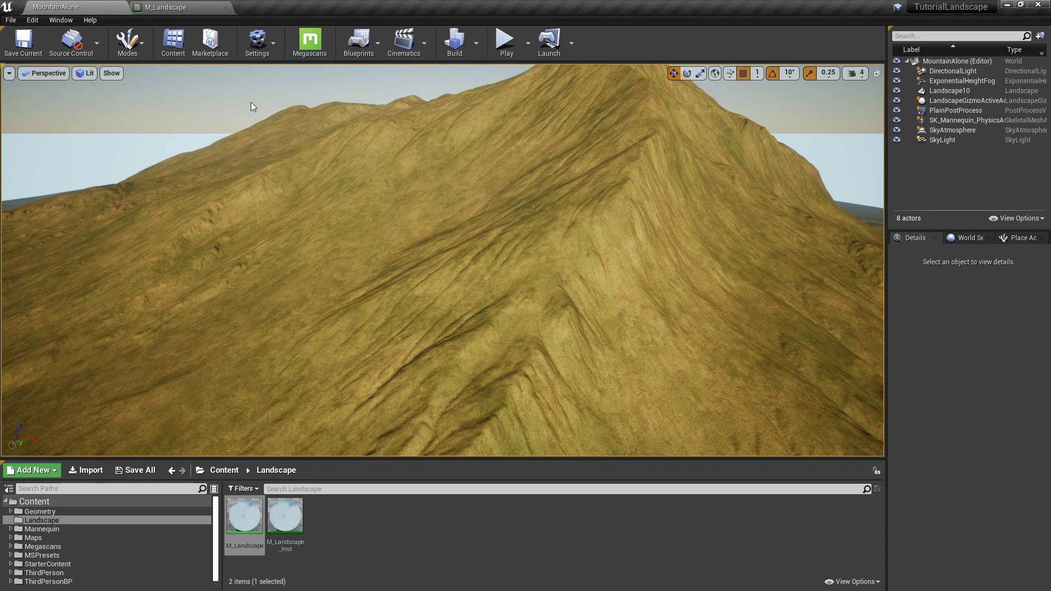
mouse_move(518, 265)
right_down()
mouse_move(518, 344)
mouse_move(533, 356)
mouse_move(517, 265)
right_up()
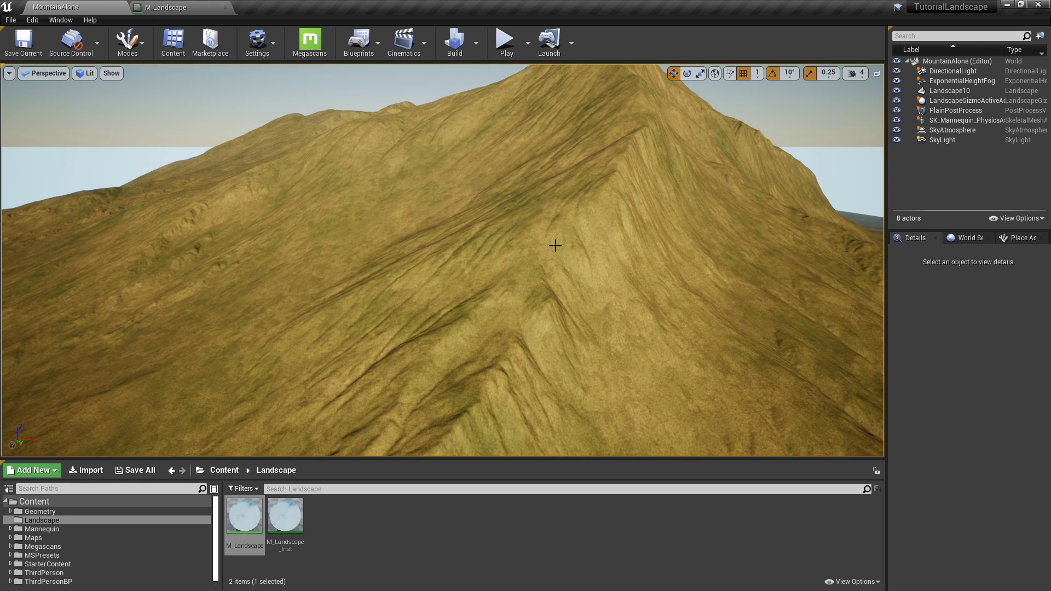
click(196, 7)
right_drag(537, 207, 468, 338)
scroll(565, 297, up, 4)
scroll(565, 297, up, 3)
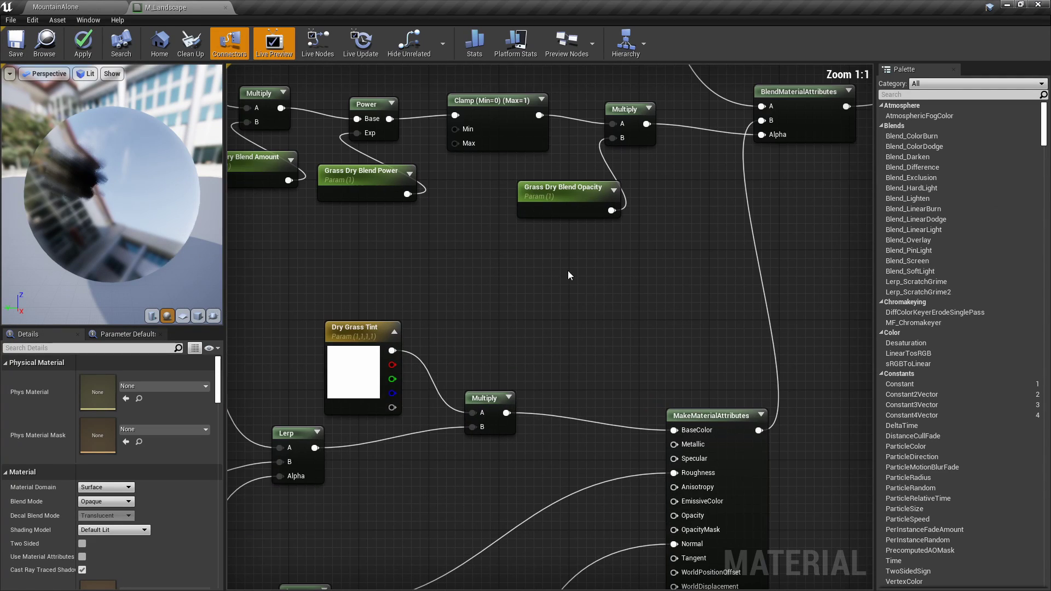
right_drag(612, 264, 583, 365)
drag(645, 343, 554, 203)
click(549, 399)
right_drag(507, 403, 853, 169)
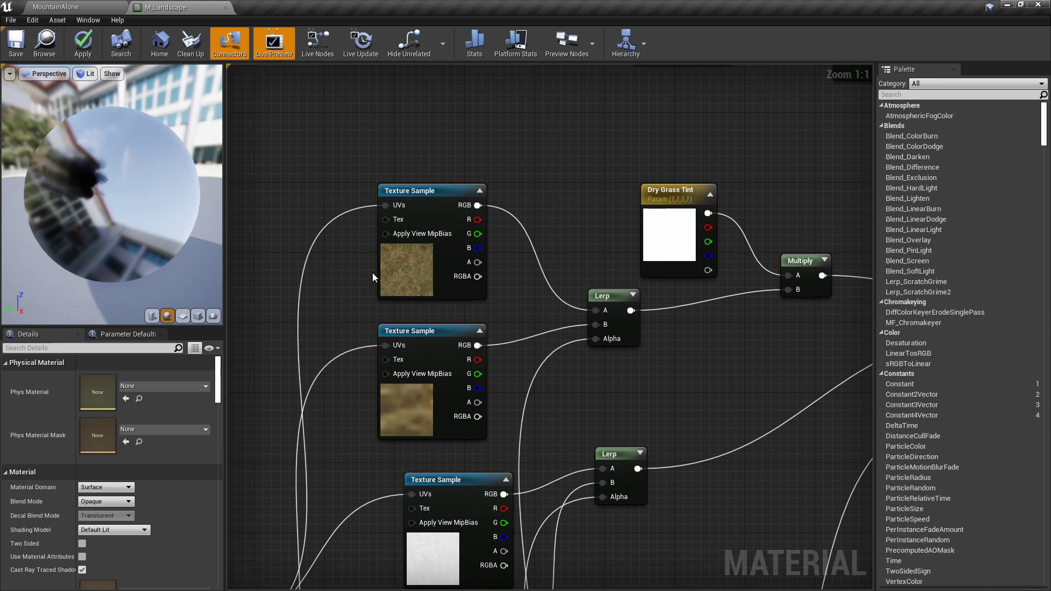
scroll(482, 259, down, 5)
right_drag(619, 574, 565, 139)
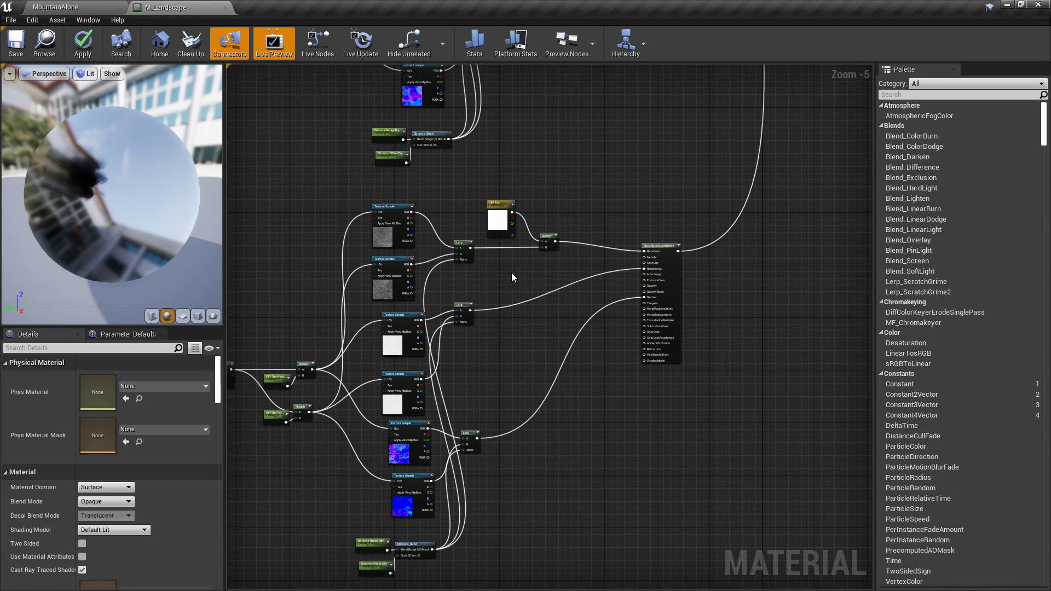
drag(330, 200, 519, 388)
click(518, 388)
scroll(537, 301, down, 3)
right_drag(613, 120, 527, 476)
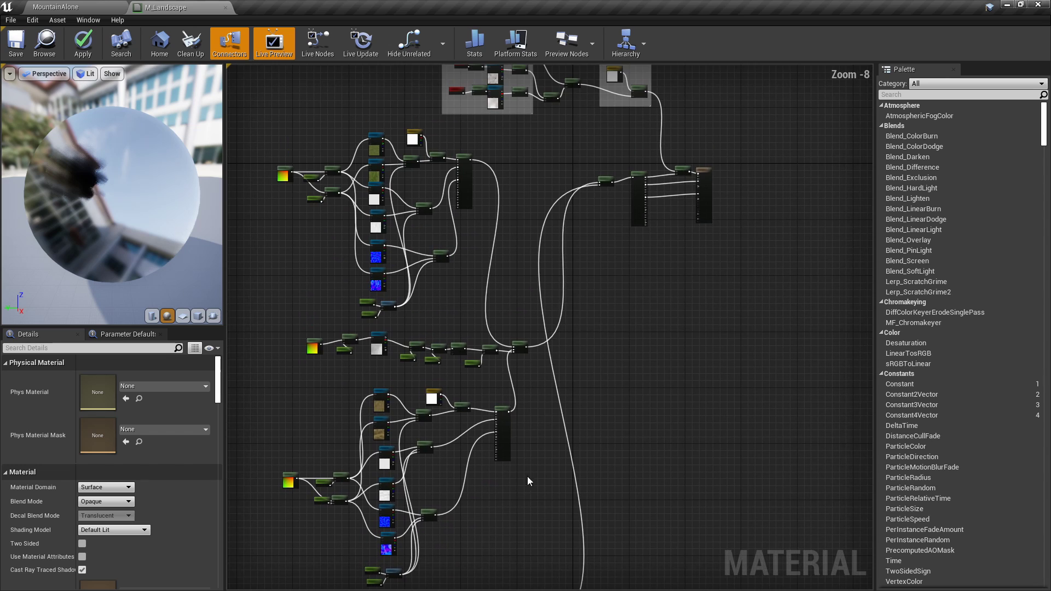
Examine the Layer Blend node in M_Landscape and its Grass and Cliff layer inputs
right_drag(558, 297, 536, 472)
scroll(534, 471, up, 8)
click(573, 266)
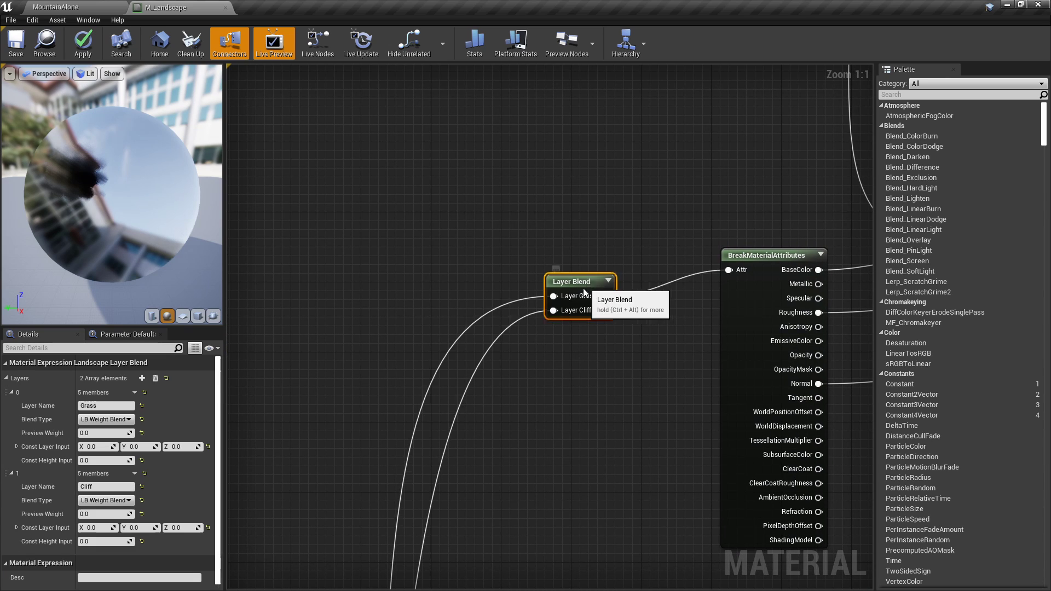
right_drag(581, 343, 617, 306)
scroll(559, 344, down, 4)
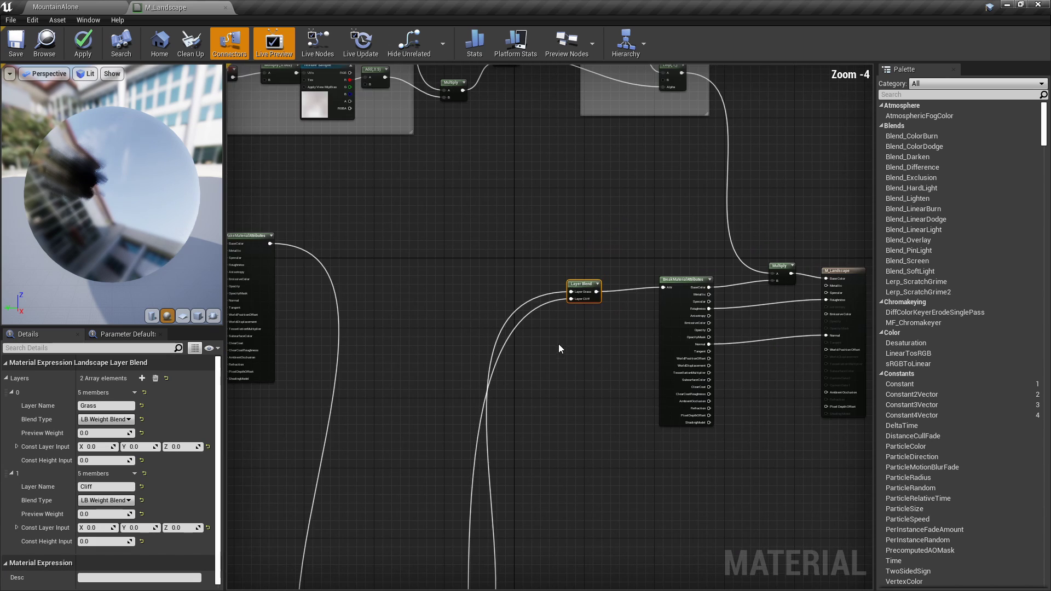
right_drag(559, 344, 657, 256)
scroll(692, 221, up, 4)
click(692, 222)
right_drag(692, 222, 654, 351)
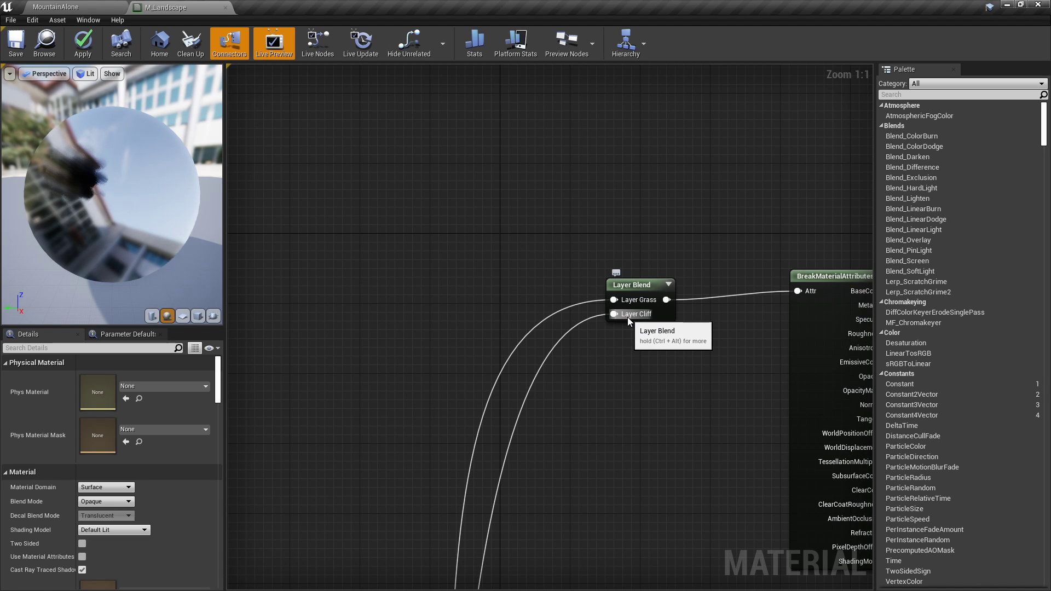
key(Home)
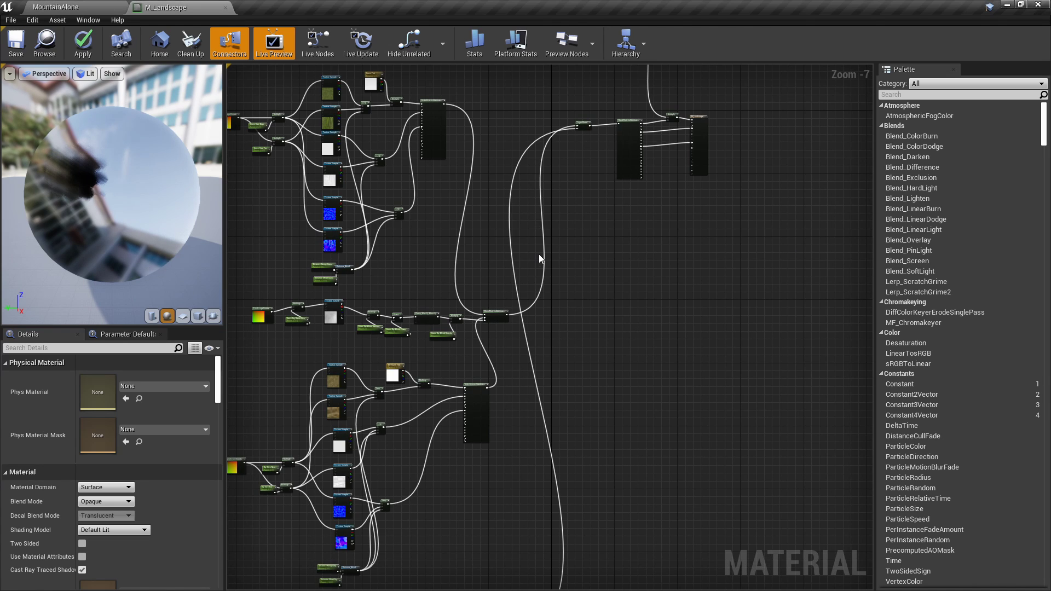
Trace the grass, dry grass and cliff node groups through the M_Landscape graph up to the Layer Blend node
right_drag(539, 254, 665, 260)
right_drag(602, 370, 596, 204)
right_drag(633, 465, 647, 255)
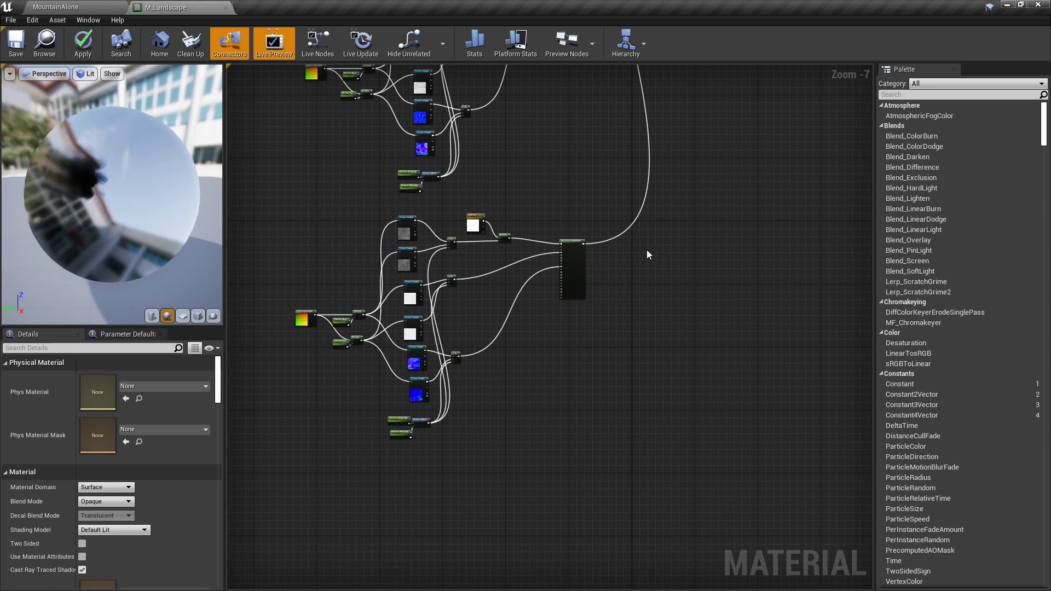
drag(435, 439, 272, 203)
right_drag(594, 141, 569, 294)
click(604, 198)
right_drag(603, 198, 594, 277)
right_drag(567, 188, 628, 334)
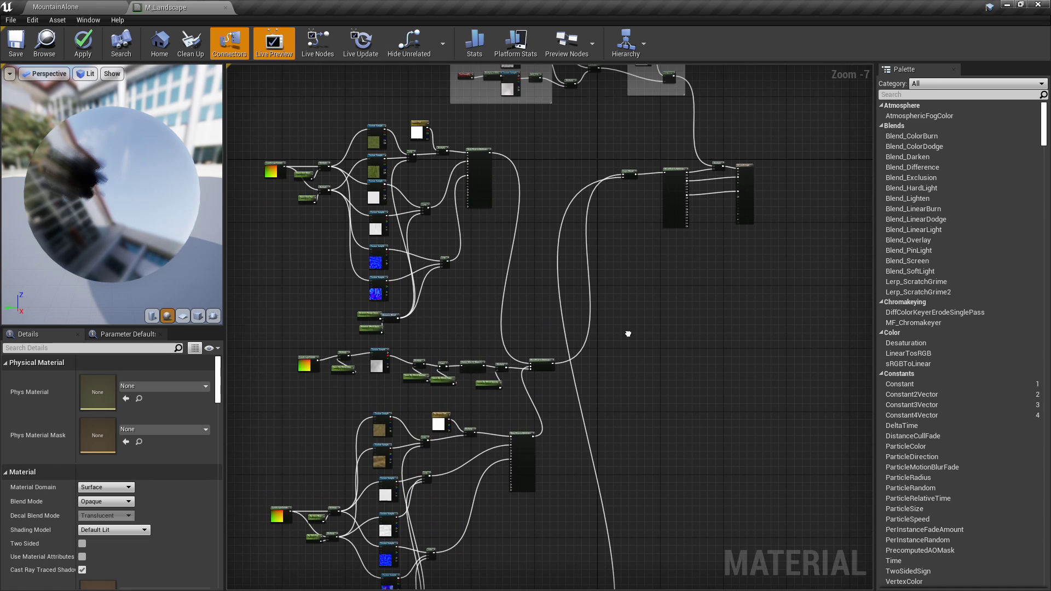
right_drag(617, 479, 648, 225)
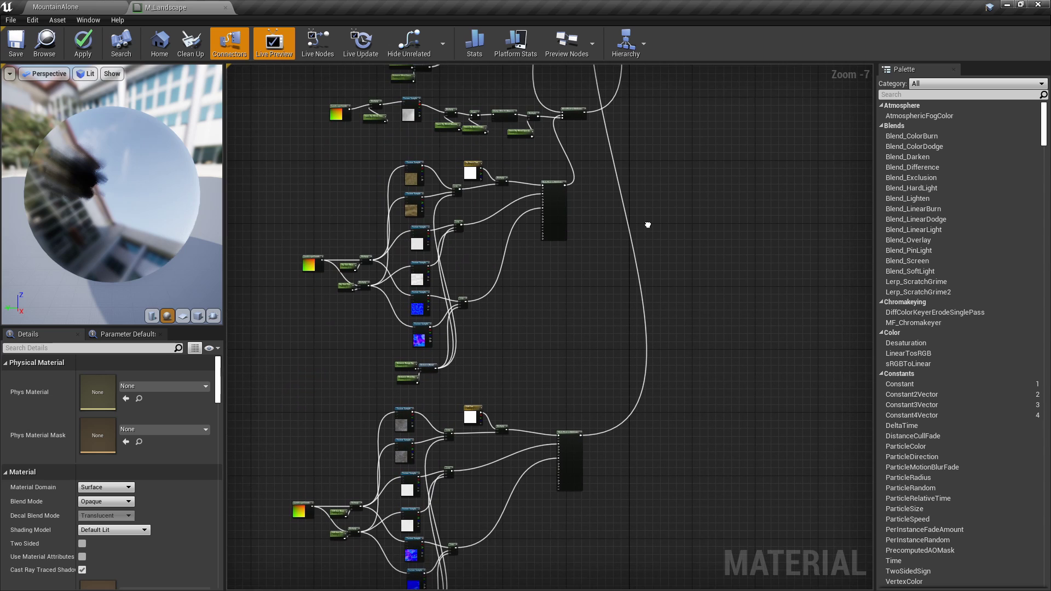
right_drag(583, 146, 664, 328)
right_drag(689, 390, 597, 167)
right_drag(603, 503, 645, 374)
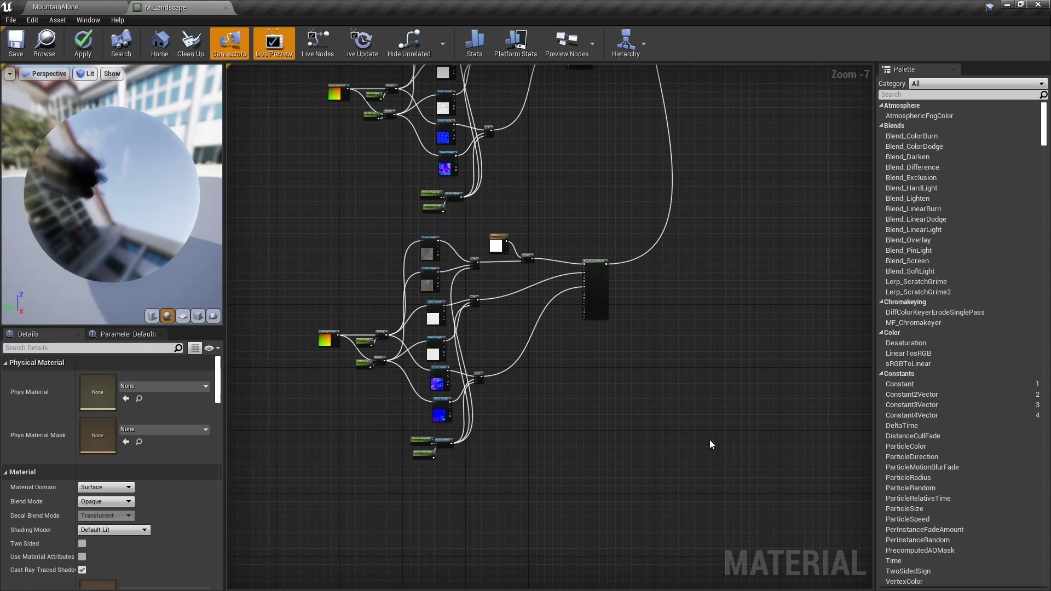
drag(690, 444, 254, 215)
click(352, 221)
right_drag(564, 174, 558, 354)
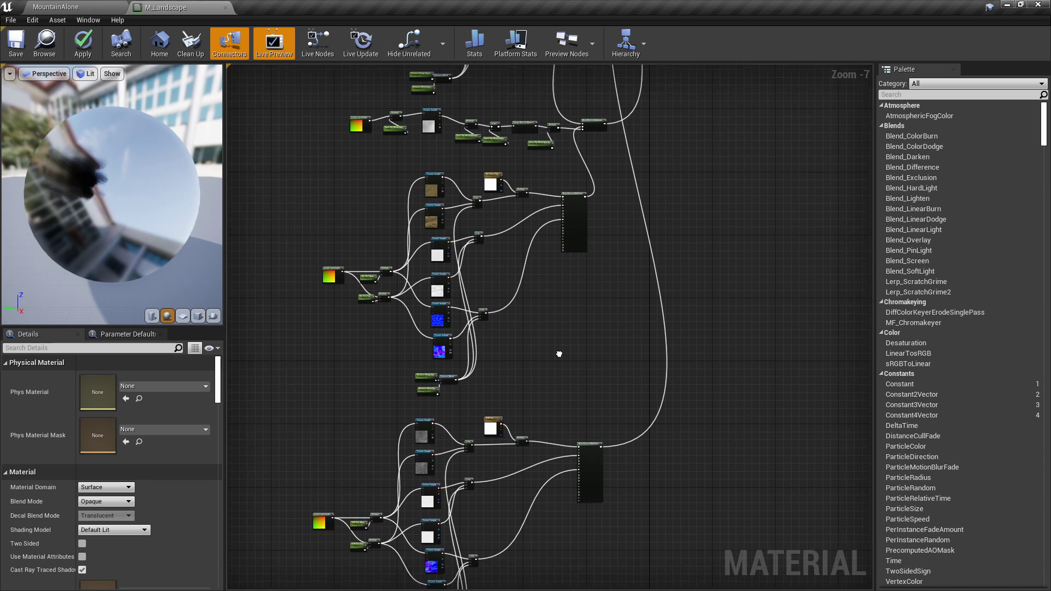
right_drag(558, 256, 568, 453)
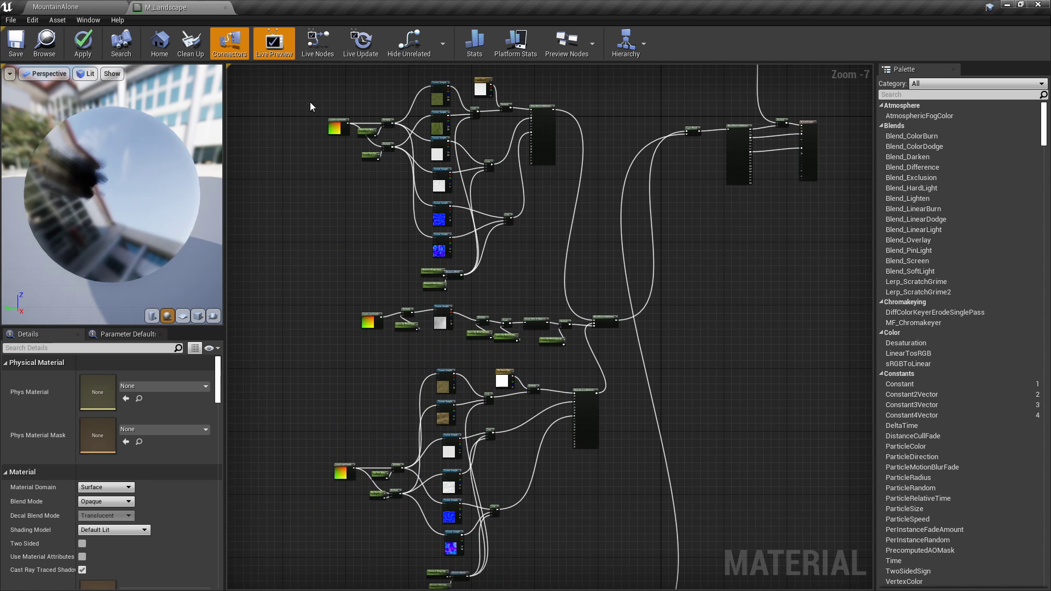
drag(310, 102, 429, 317)
click(342, 265)
scroll(343, 269, down, 2)
right_drag(343, 265, 344, 229)
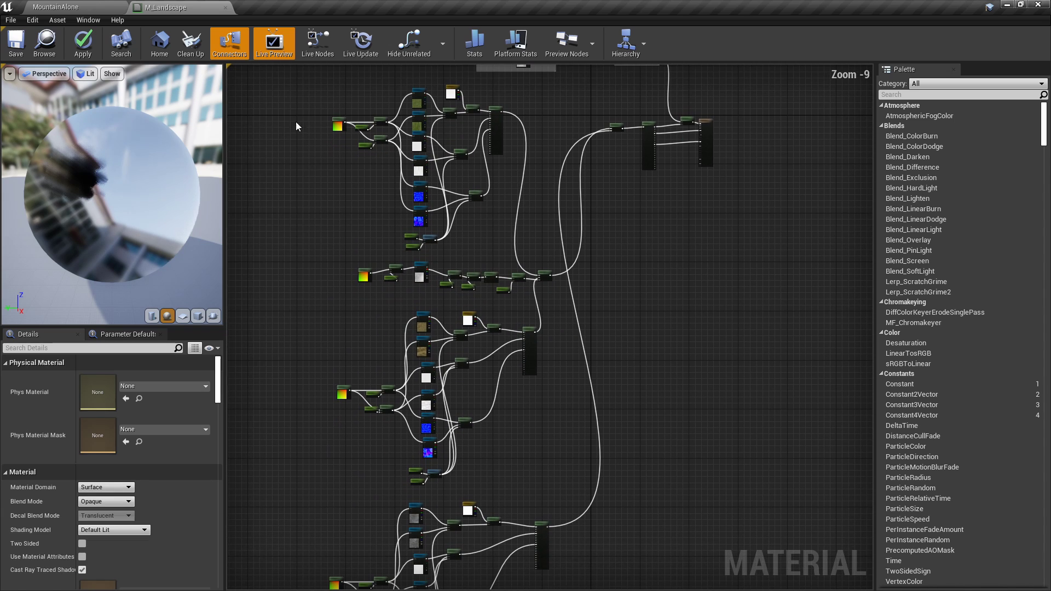
Cut all grass, dry grass and grass blend nodes from the M_Landscape graph, leaving the cliff nodes in place
drag(336, 134, 561, 486)
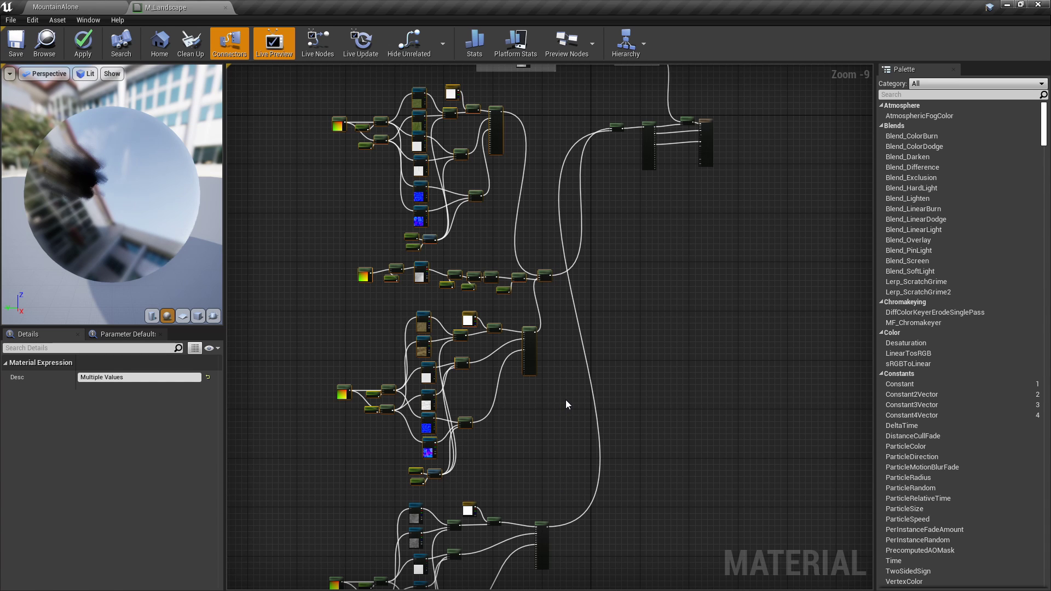
key(Delete)
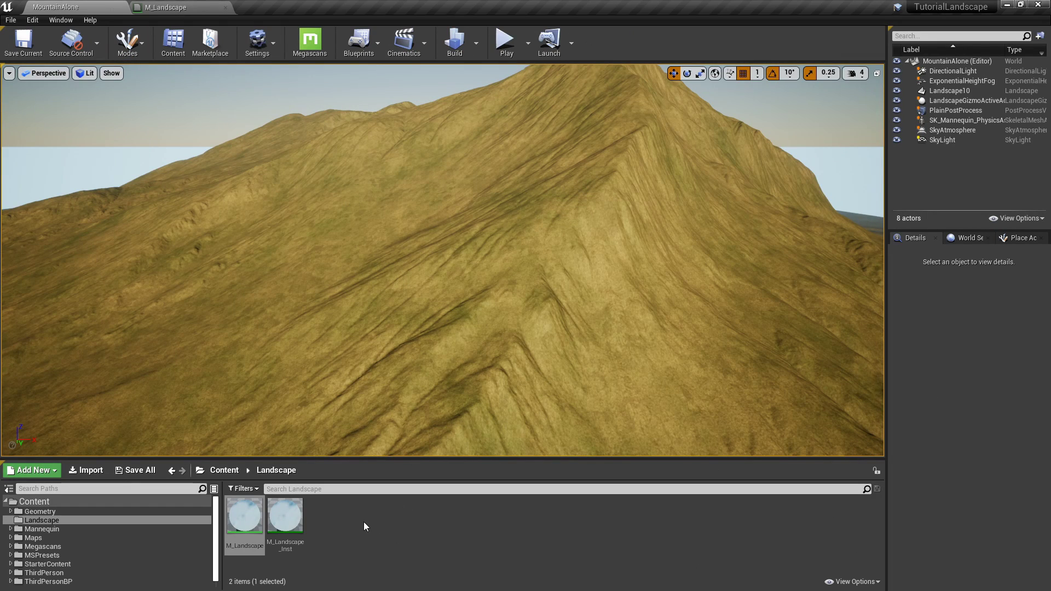
Create a material function named MF_Grass in the Landscape content folder
right_click(414, 533)
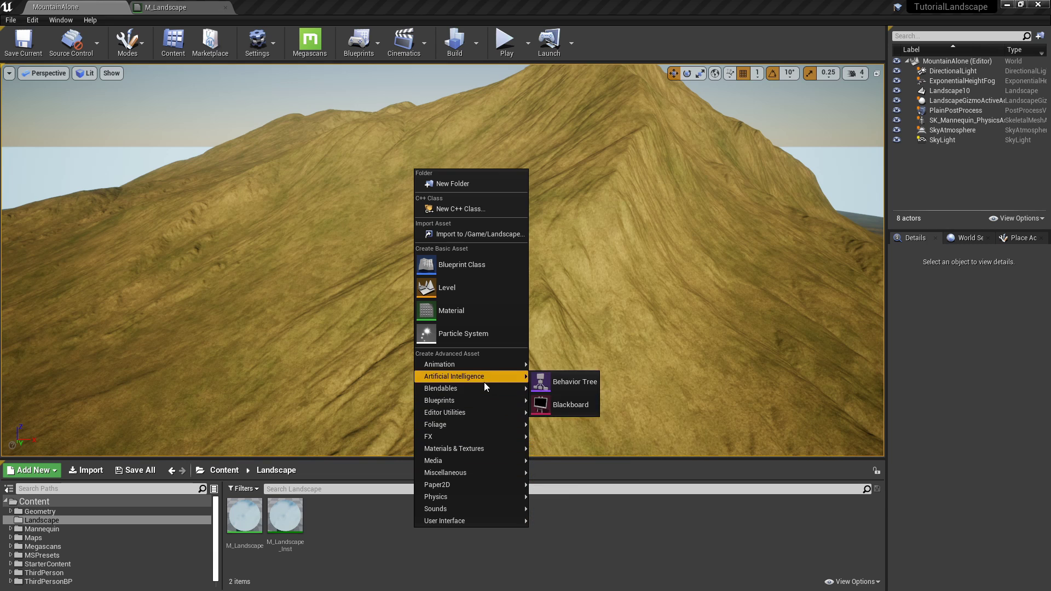
mouse_move(481, 448)
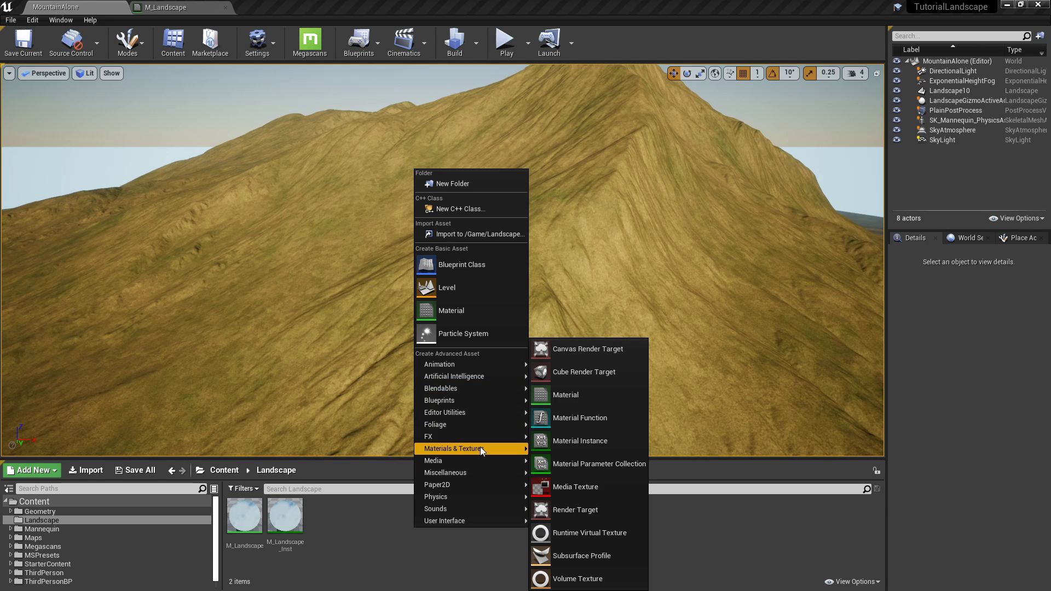
click(580, 418)
text(MF_Grass)
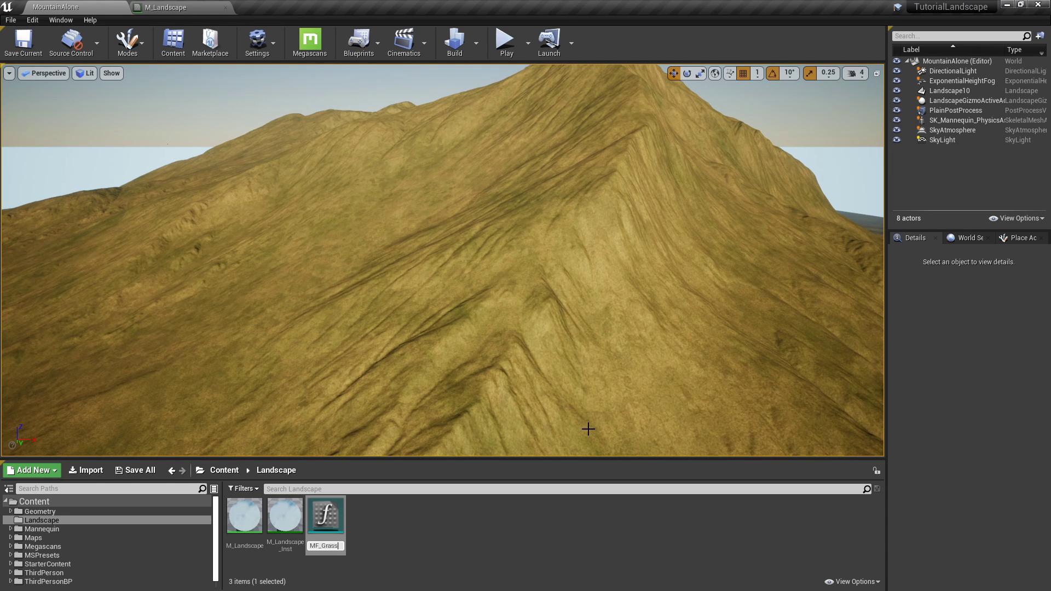
key(Return)
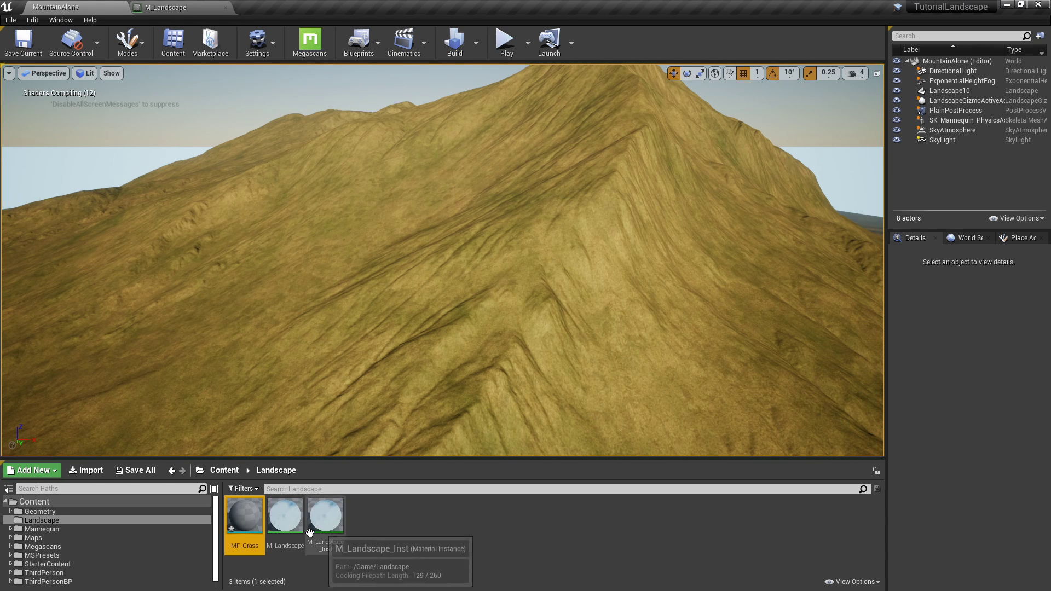
Open MF_Grass and paste the grass layer nodes into its graph
double_click(244, 513)
right_drag(357, 269, 516, 280)
scroll(516, 281, down, 4)
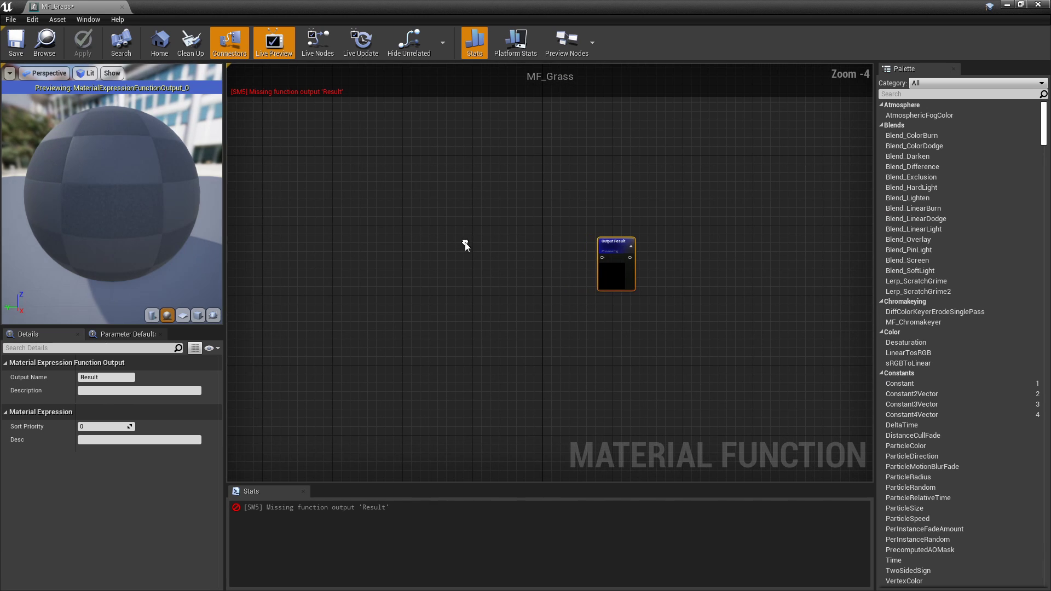
click(404, 221)
key(ctrl+v)
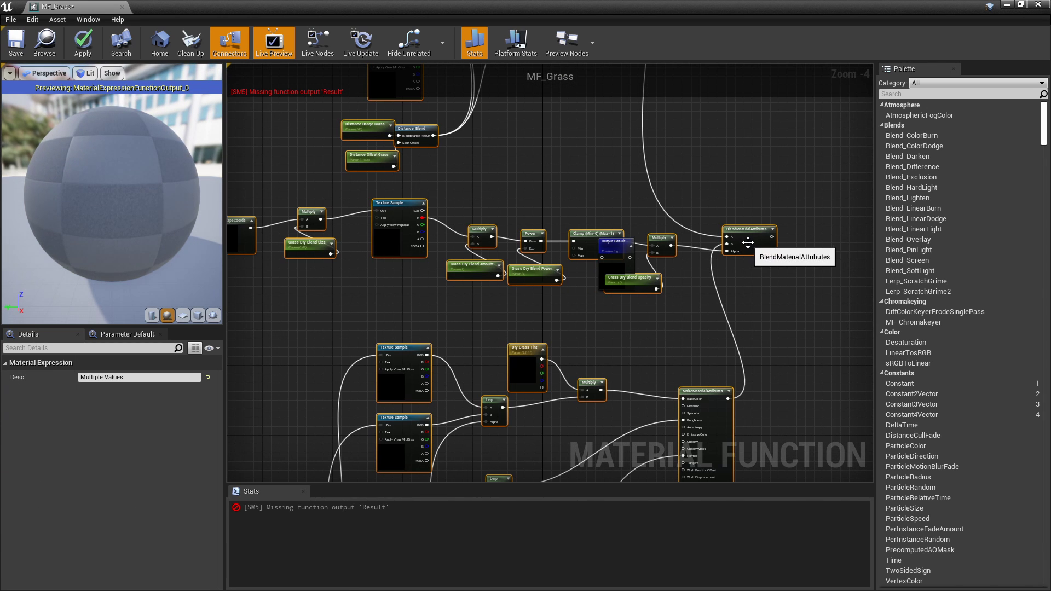
Connect the BlendMaterialAttributes output to the Output Result node and apply the MF_Grass function
scroll(526, 264, down, 4)
right_drag(527, 263, 561, 307)
scroll(672, 278, up, 6)
drag(455, 292, 541, 301)
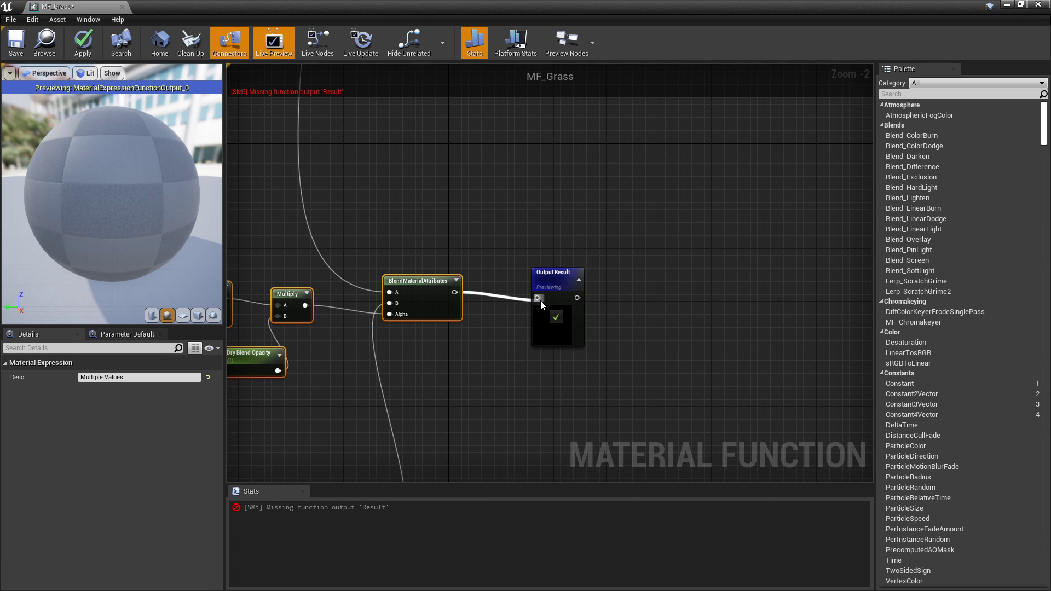
click(86, 44)
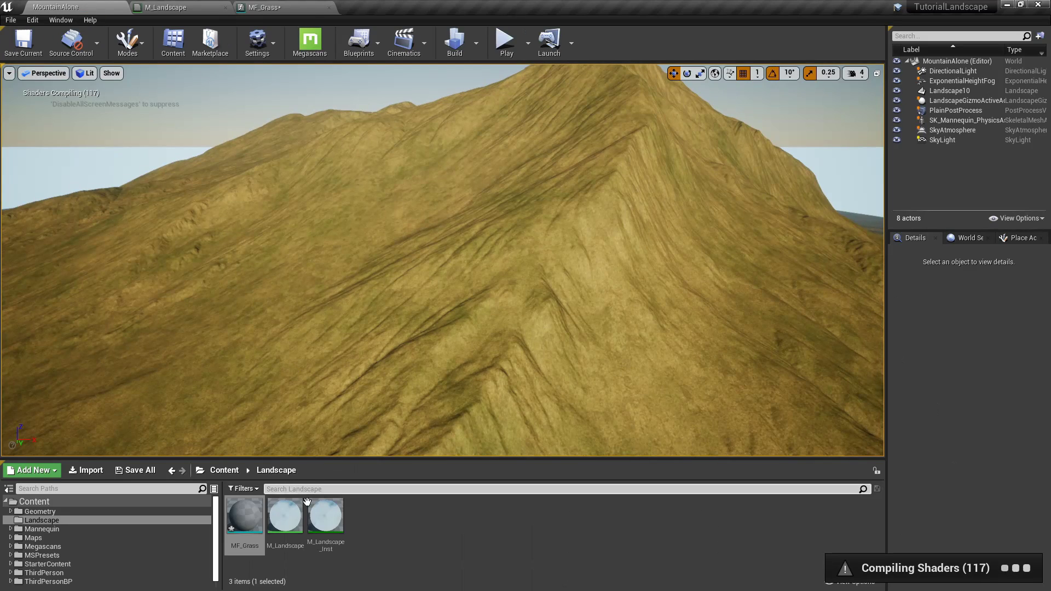
Add MF_Grass to the M_Landscape graph beside the Layer Blend node and connect its Result to Layer Grass
drag(245, 515, 498, 140)
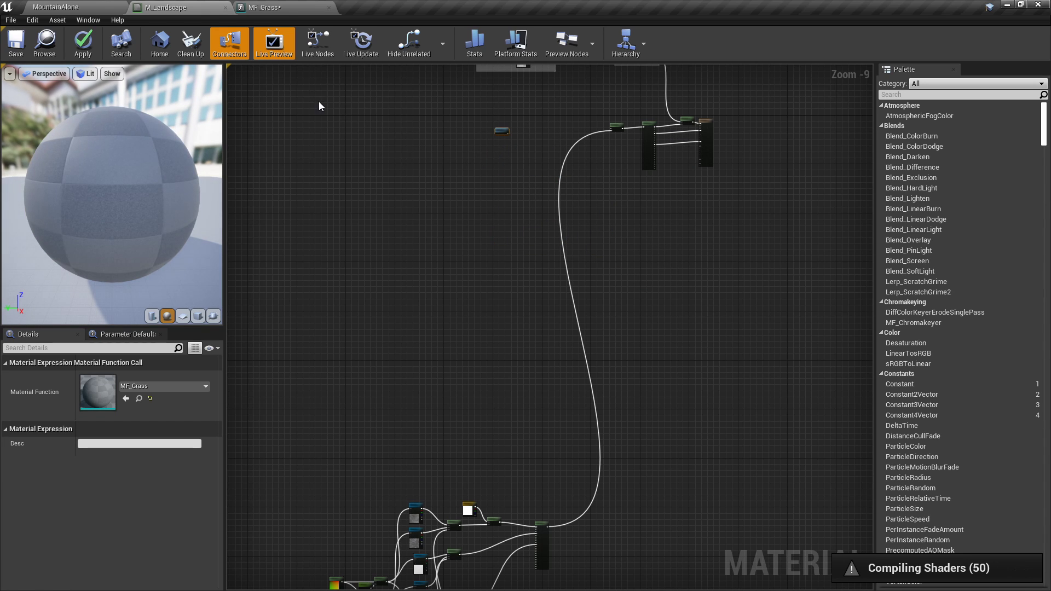
drag(320, 105, 584, 471)
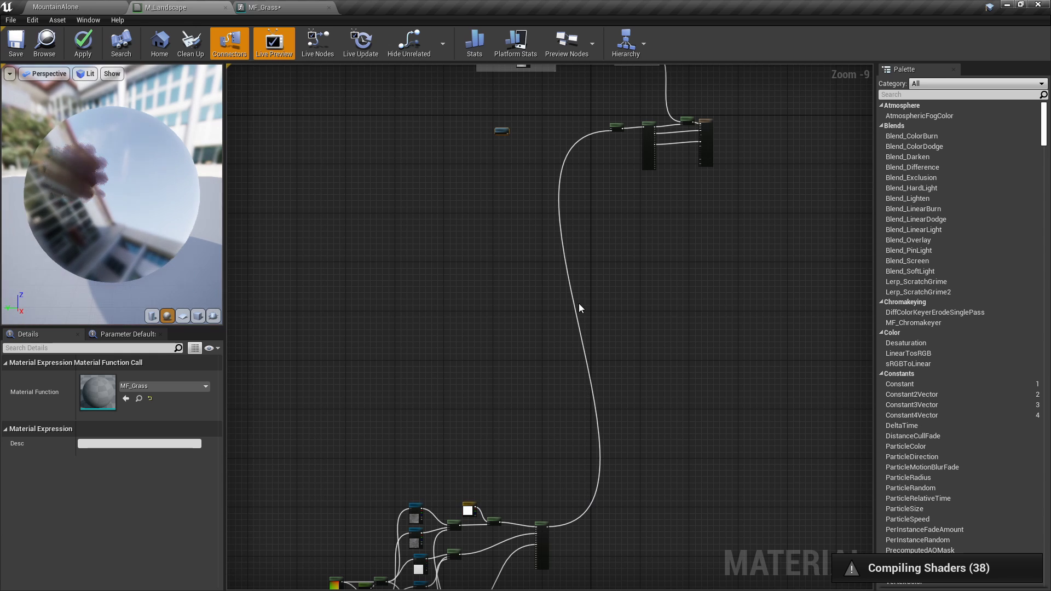
scroll(580, 308, up, 6)
click(382, 238)
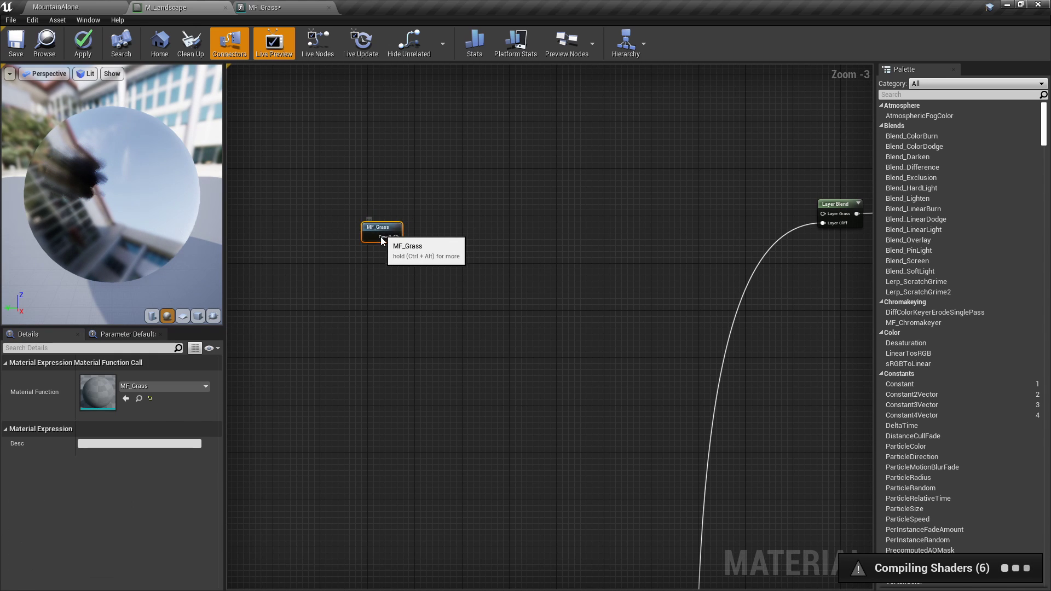
drag(382, 241, 836, 211)
drag(478, 246, 642, 216)
Cut all cliff layer nodes from the M_Landscape graph
scroll(614, 278, down, 4)
right_drag(603, 318, 565, 184)
click(556, 337)
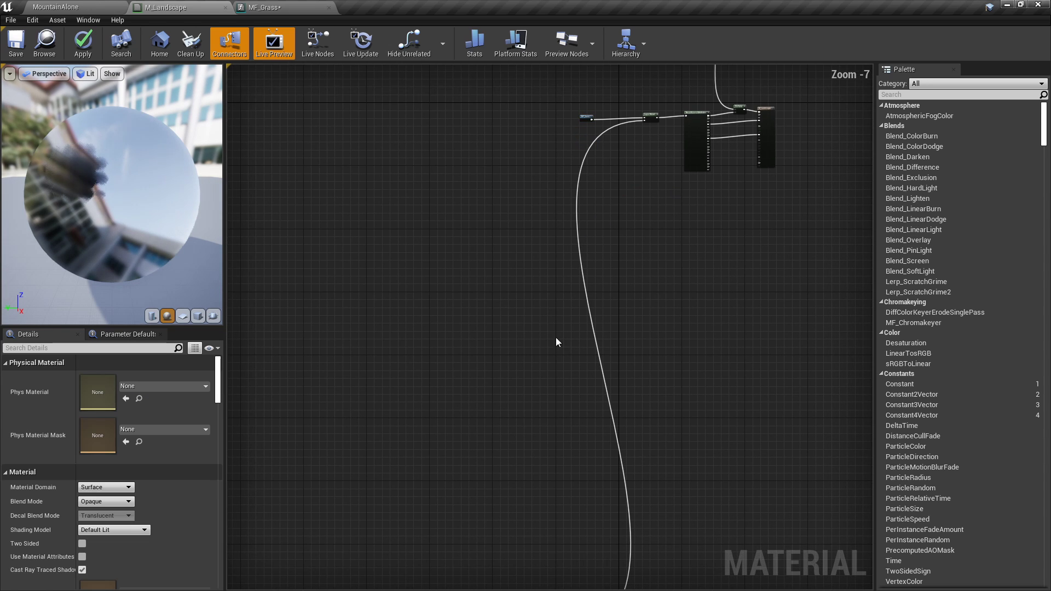
right_drag(556, 337, 580, 162)
right_drag(547, 264, 578, 148)
drag(369, 207, 295, 323)
click(669, 541)
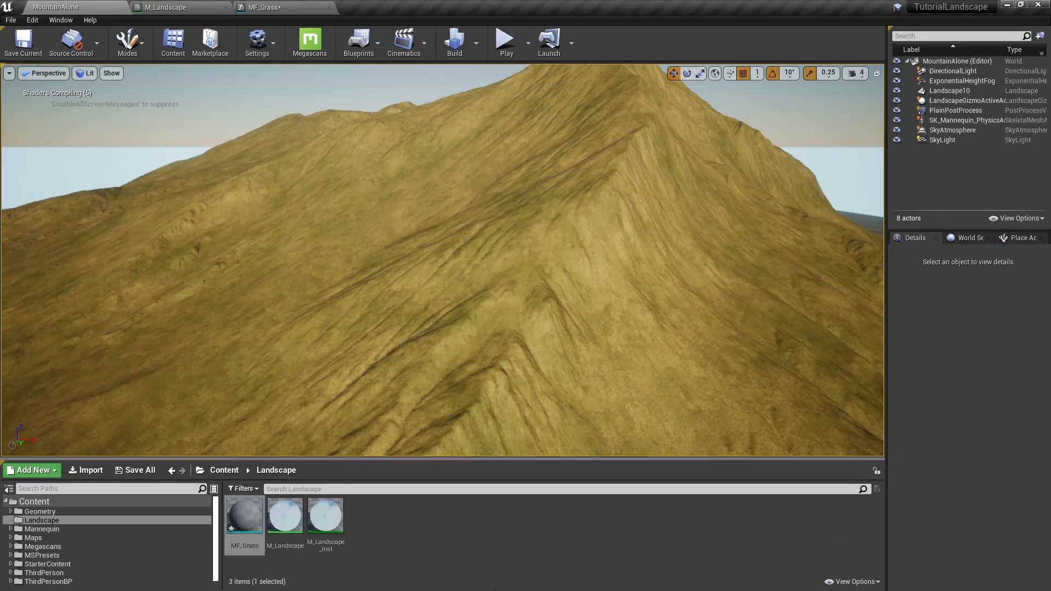
Create a material function named MF_Cliff in the Landscape content folder and open it
right_click(451, 521)
mouse_move(524, 458)
click(634, 421)
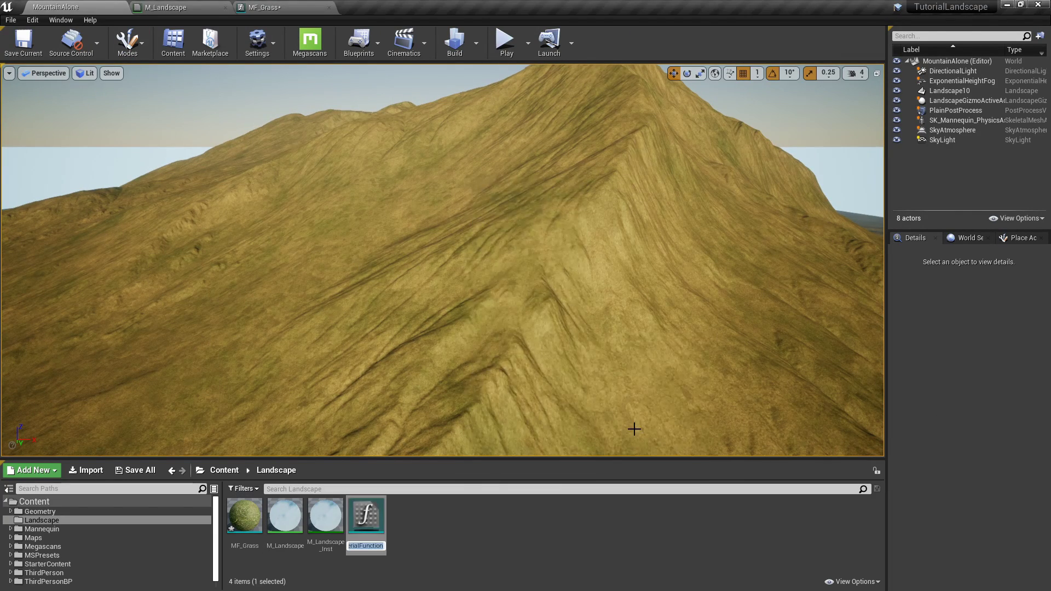
text(MF_Cliff)
key(Return)
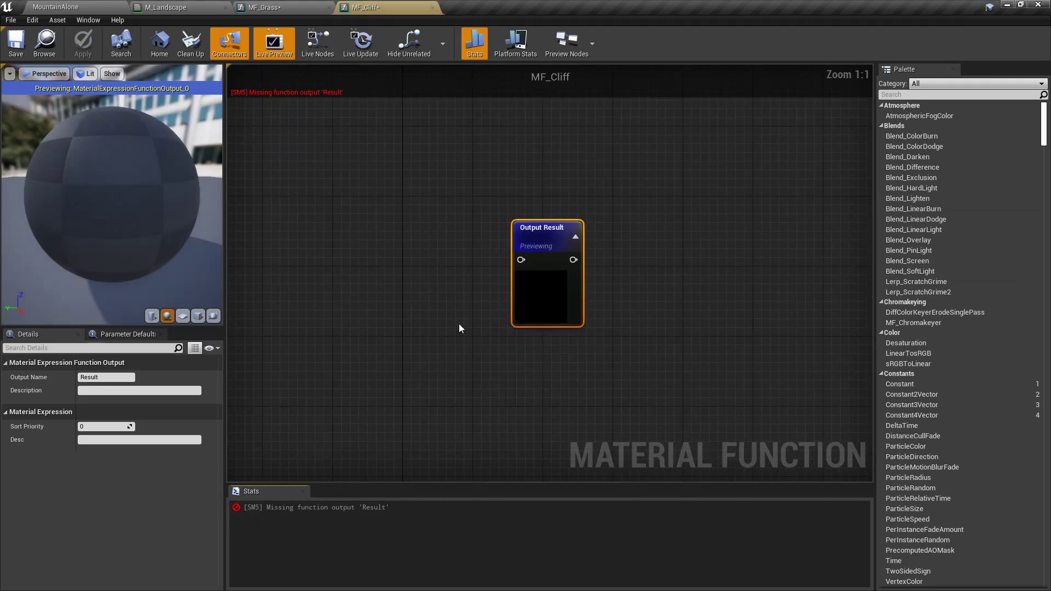
Paste the cliff nodes into MF_Cliff and connect the MakeMaterialAttributes output to the Output Result node
click(347, 217)
key(ctrl+v)
scroll(600, 264, up, 4)
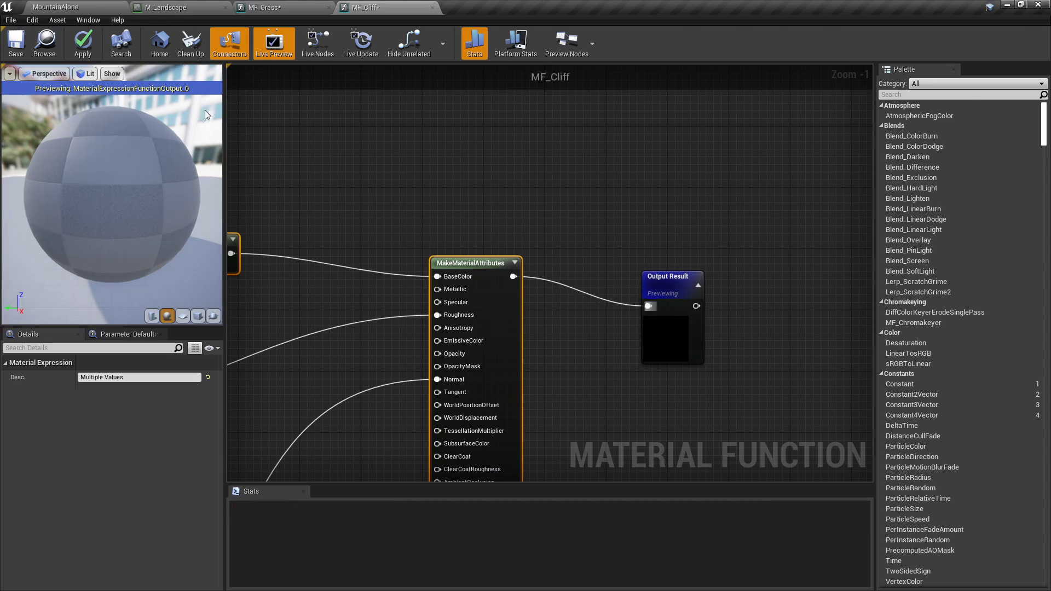
Add MF_Cliff to the M_Landscape graph below MF_Grass and connect its Result to Layer Cliff
drag(241, 511, 735, 199)
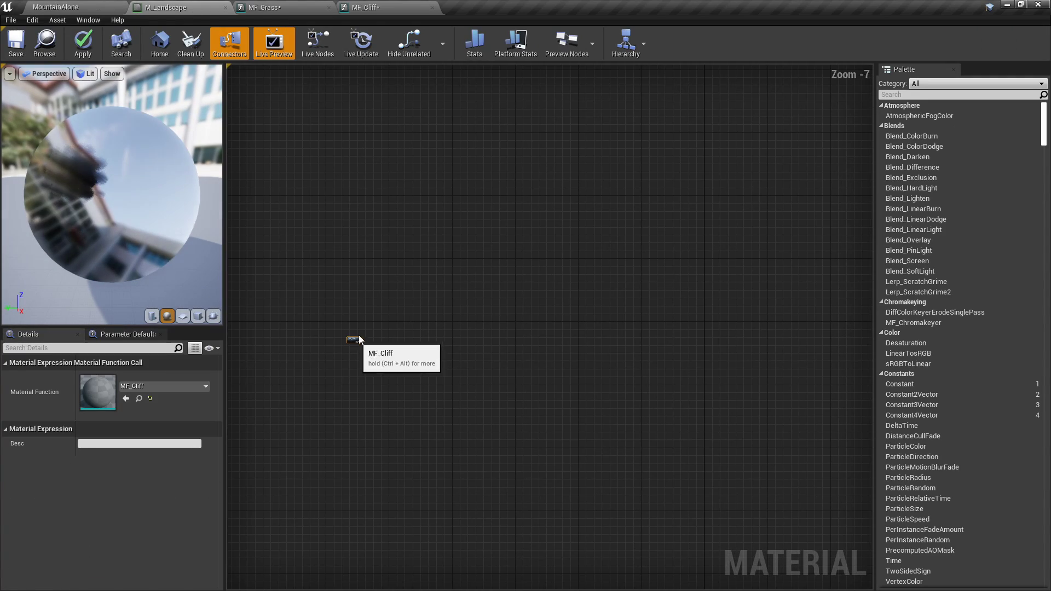
scroll(495, 366, up, 10)
scroll(520, 235, up, 2)
scroll(622, 348, down, 7)
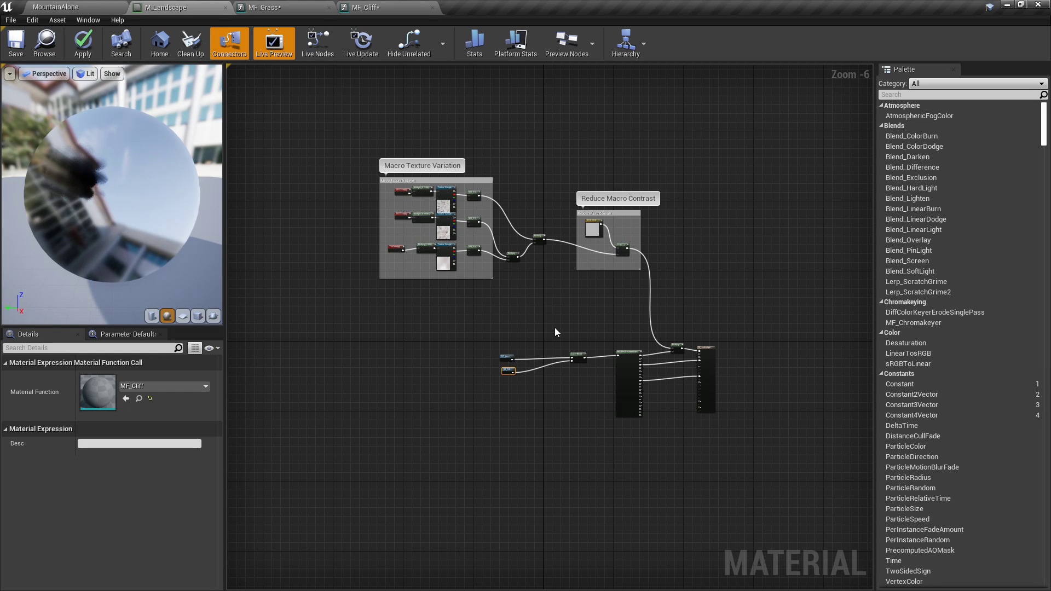
scroll(583, 325, up, 1)
right_drag(582, 326, 537, 276)
click(501, 376)
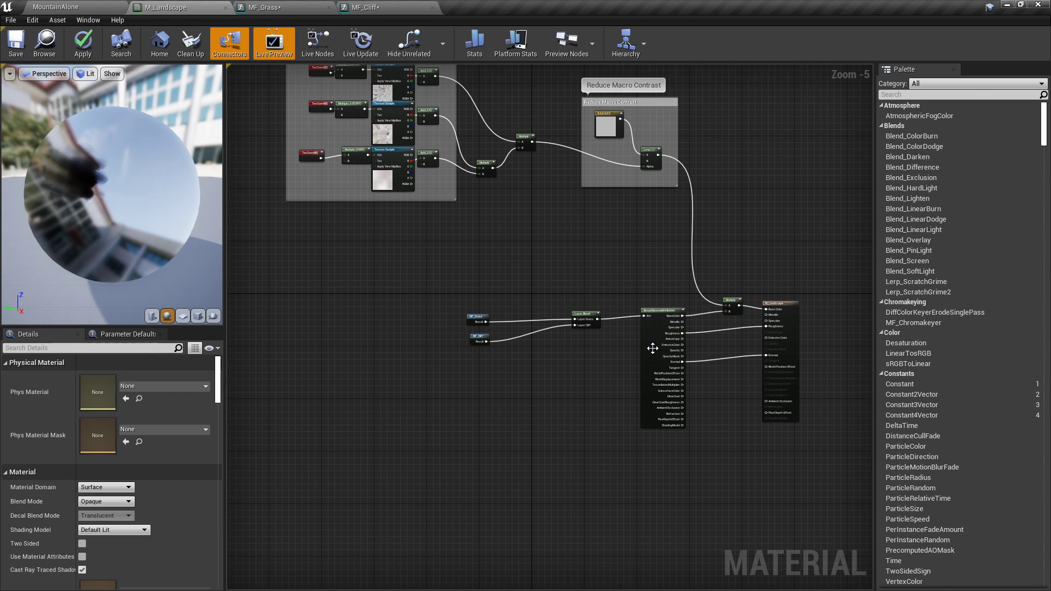
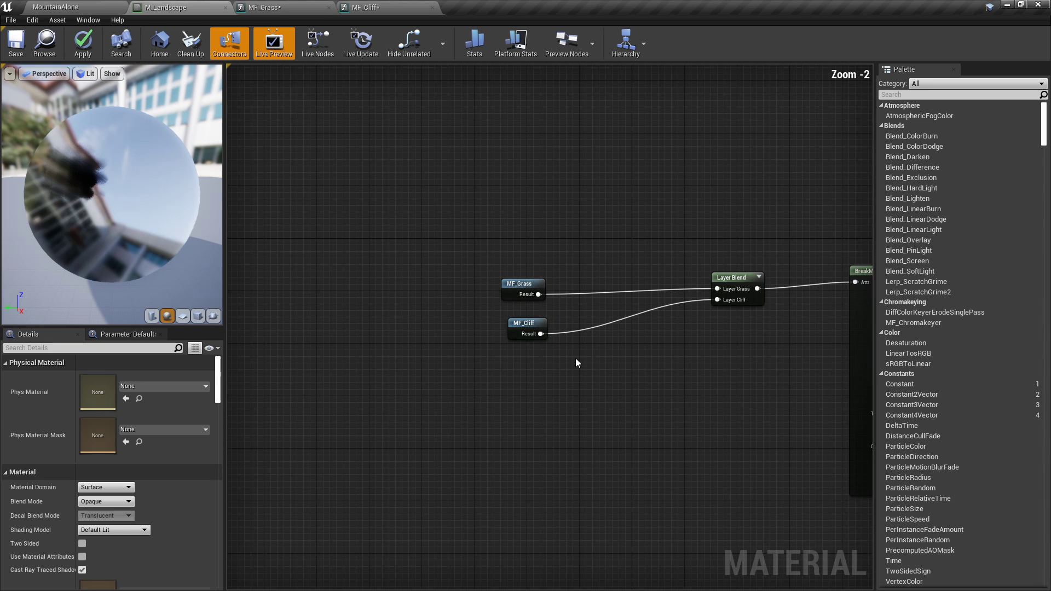
Align the MF_Cliff node vertically beneath the MF_Grass node
mouse_move(528, 331)
mouse_down()
mouse_move(574, 335)
mouse_move(530, 331)
mouse_up()
click(627, 392)
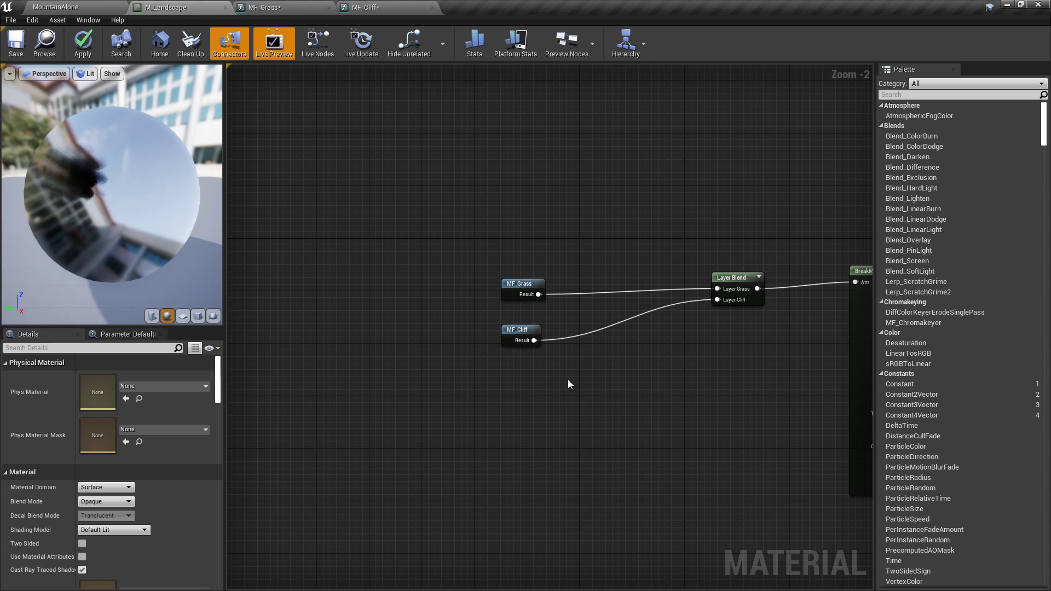
scroll(534, 351, up, 2)
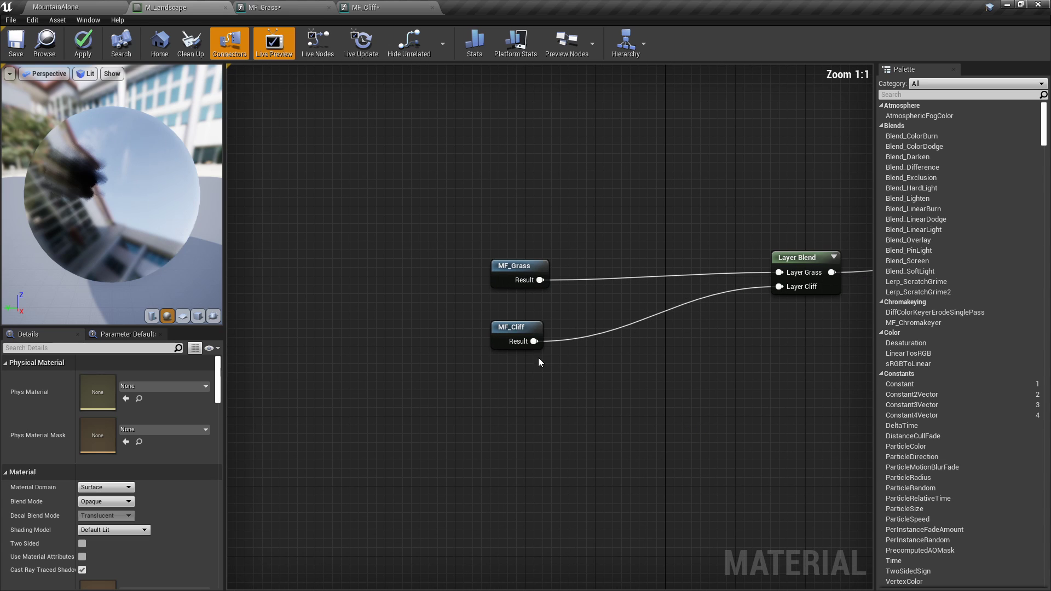
Open the MF_Grass function and move the dry grass Distance_Blend node slightly away from its distance parameters
double_click(523, 267)
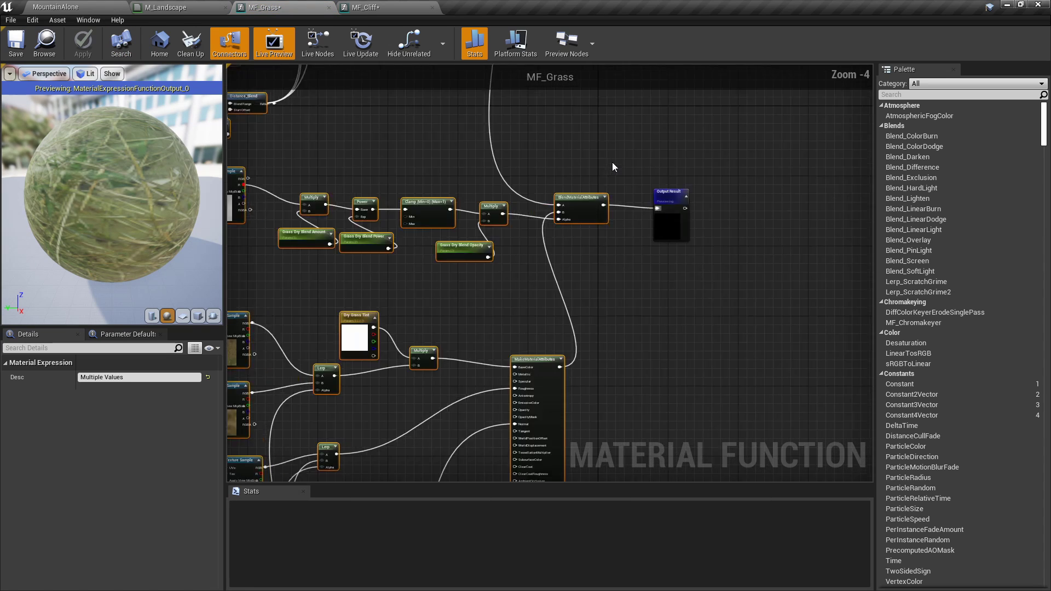
scroll(612, 162, down, 1)
right_drag(562, 227, 630, 64)
right_drag(558, 352, 648, 141)
scroll(543, 252, up, 2)
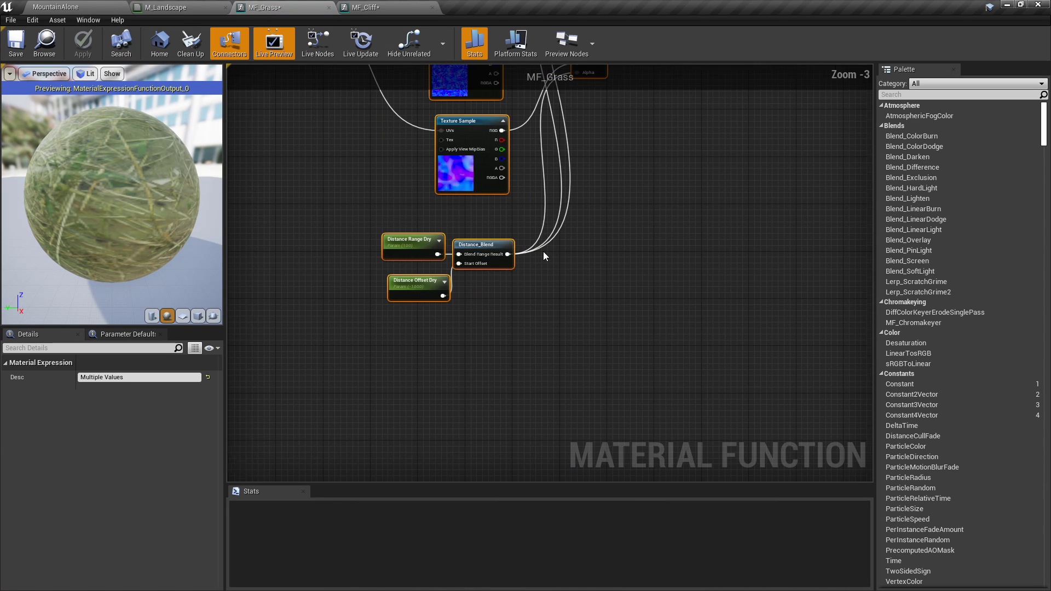
click(543, 253)
scroll(400, 196, up, 2)
drag(535, 262, 557, 269)
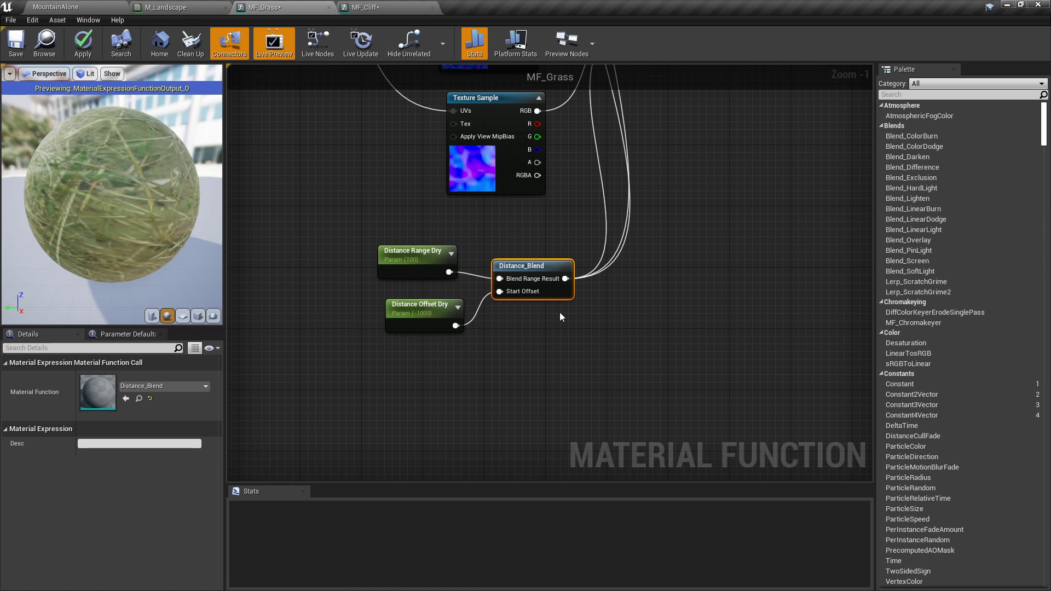
right_drag(560, 316, 605, 373)
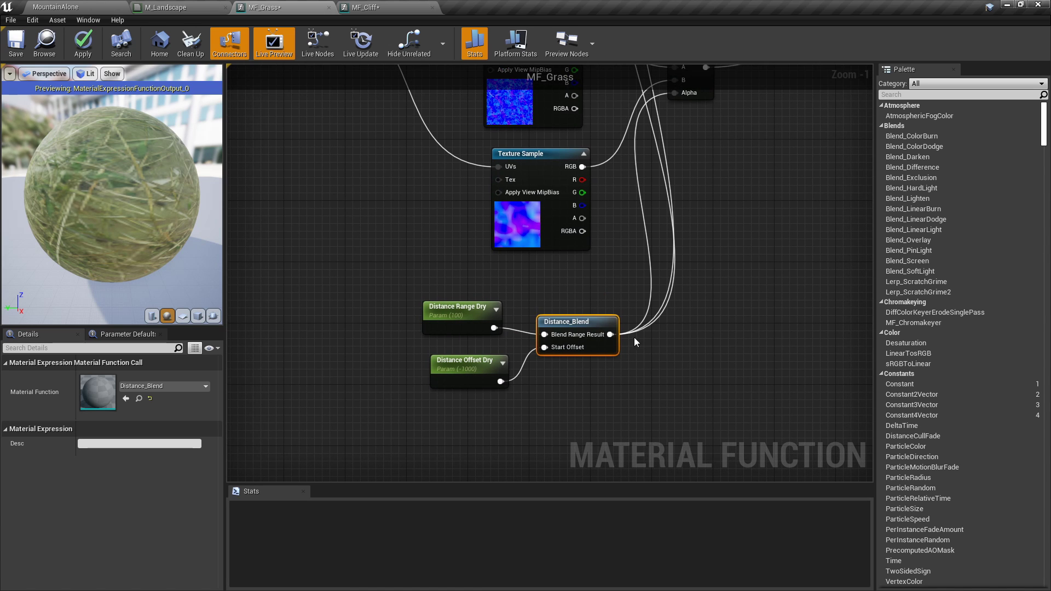
Open the Distance_Blend function and examine the nodes that feed its Output Result
double_click(587, 321)
scroll(587, 323, down, 6)
drag(592, 352, 391, 270)
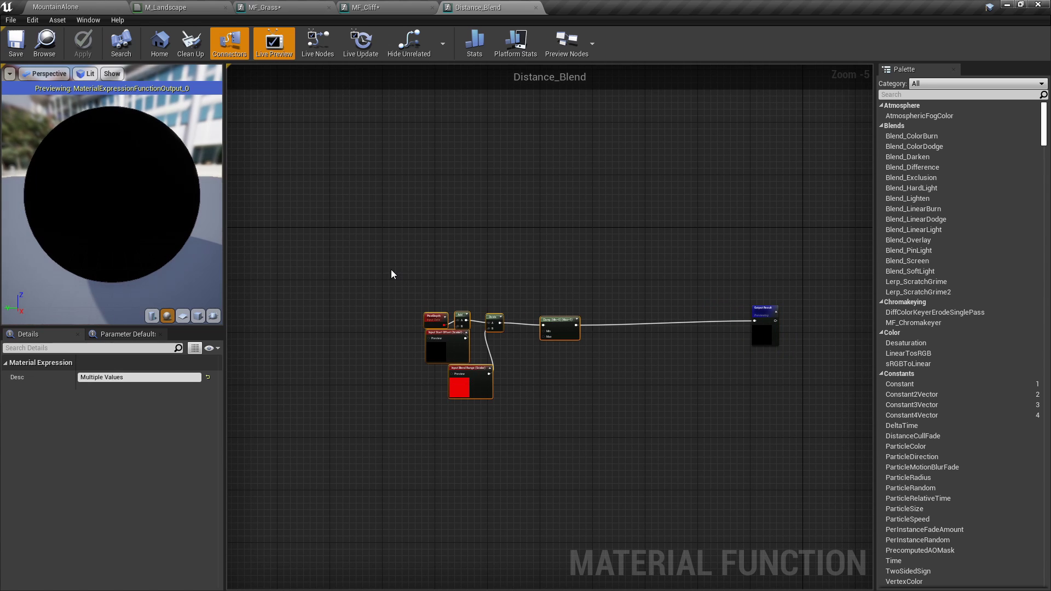
click(421, 284)
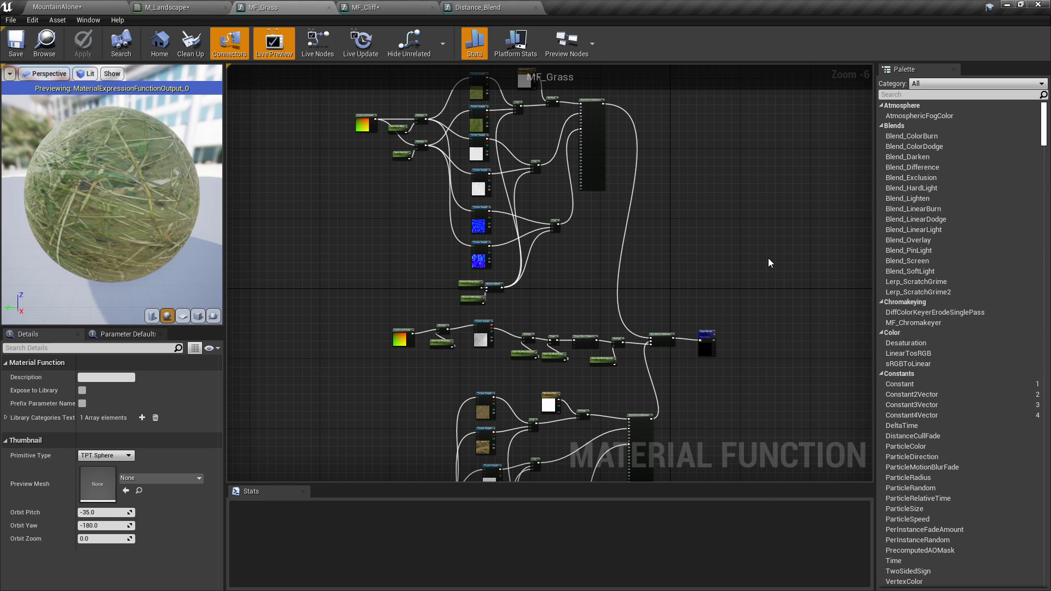
In MF_Grass, set the Distance Offset Grass parameter's group to NewGroup and apply the function
right_drag(482, 225, 546, 323)
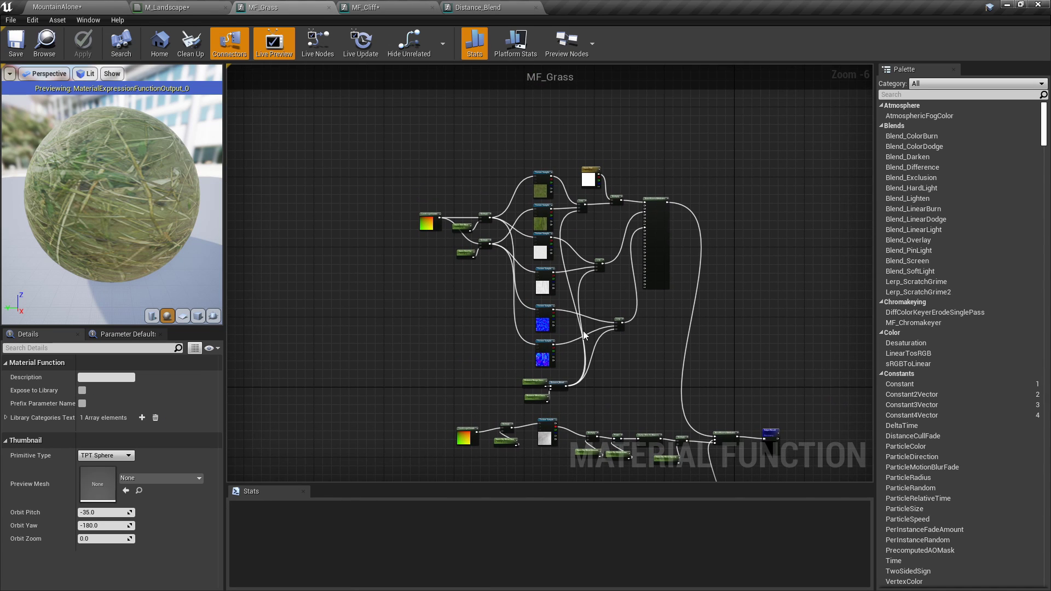
right_drag(539, 370, 651, 359)
scroll(527, 269, up, 6)
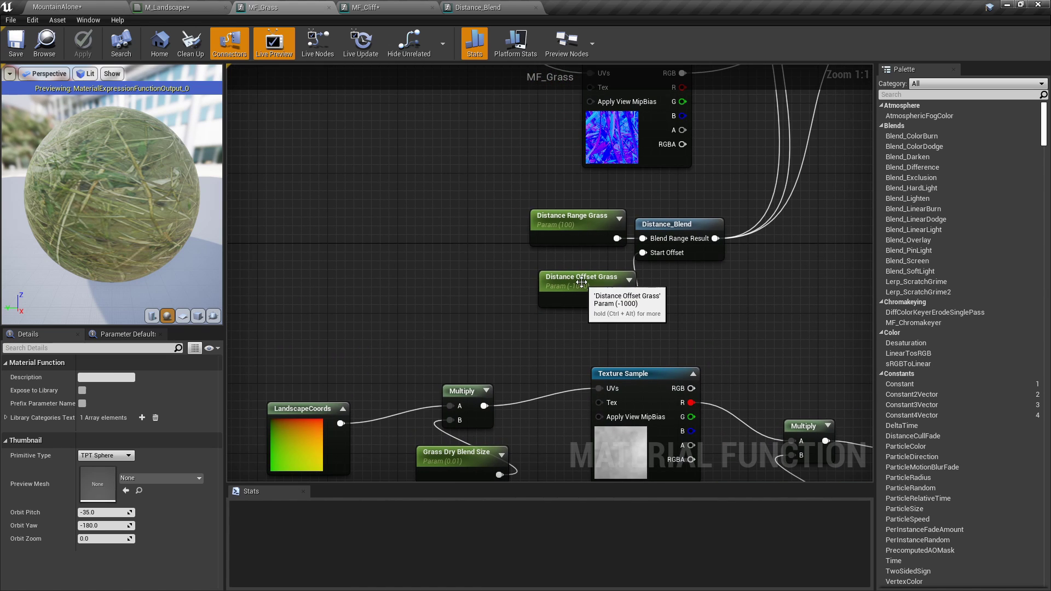
click(580, 281)
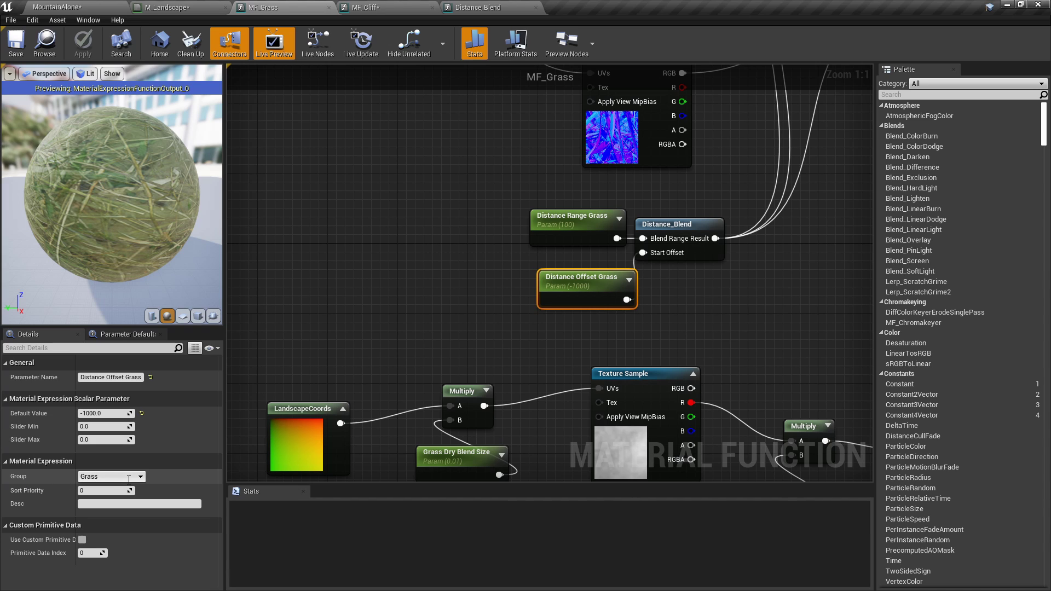
drag(86, 477, 63, 460)
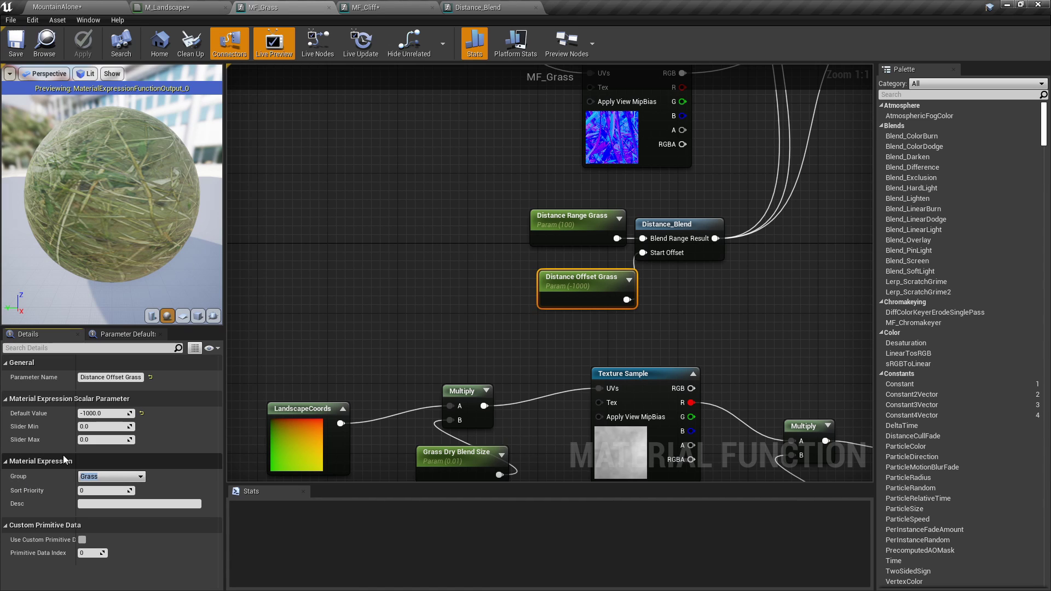
text(NewGroup)
click(340, 295)
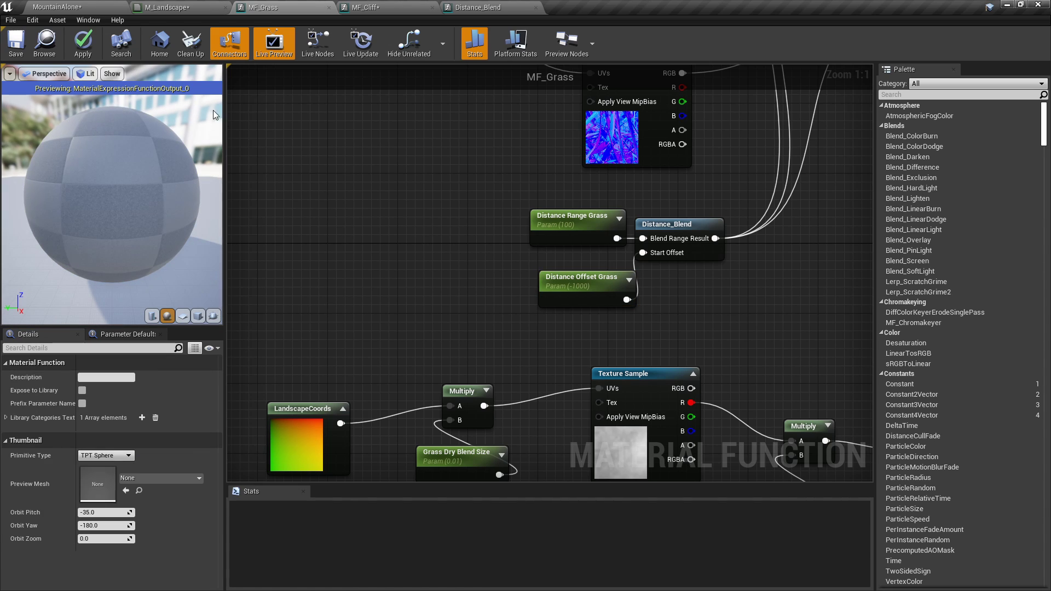
click(94, 53)
scroll(416, 209, down, 5)
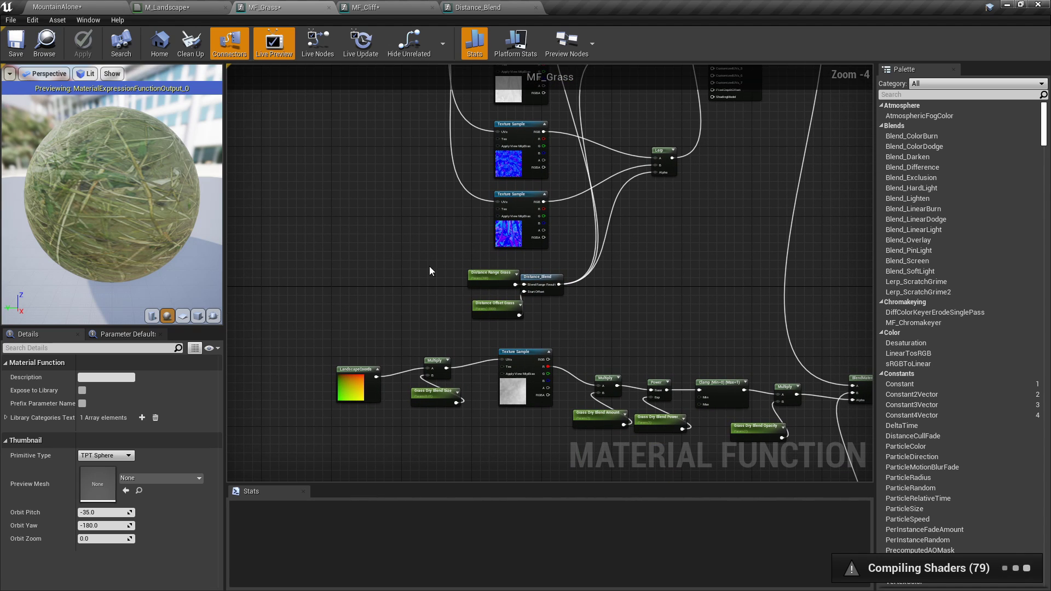
drag(741, 318, 460, 131)
click(450, 141)
click(176, 7)
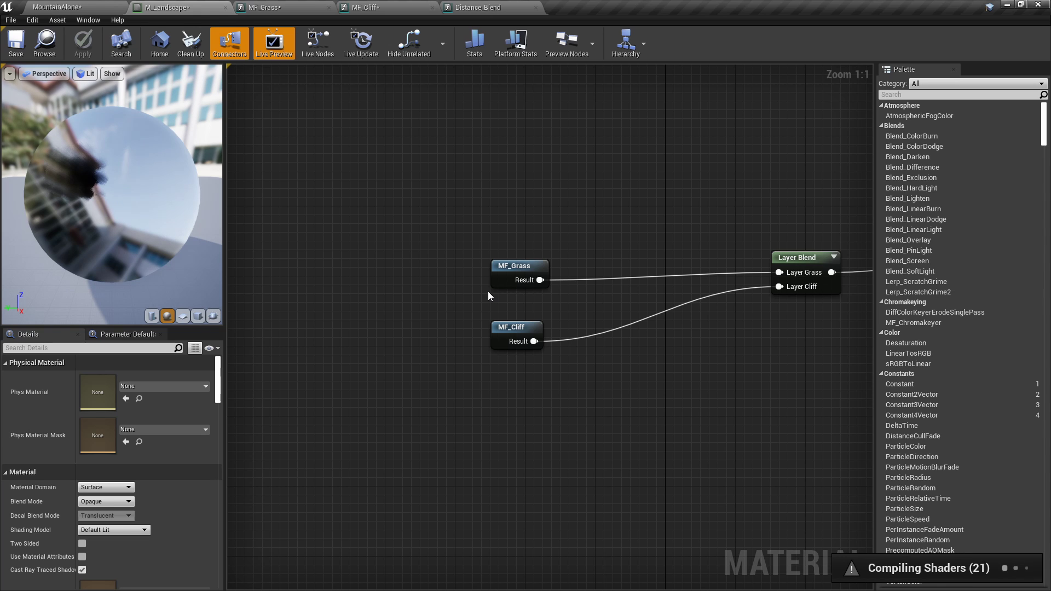
Open M_Landscape_Inst from the landscape's material, enlarge its window, and examine its parameter groups, including NewGroup
click(71, 6)
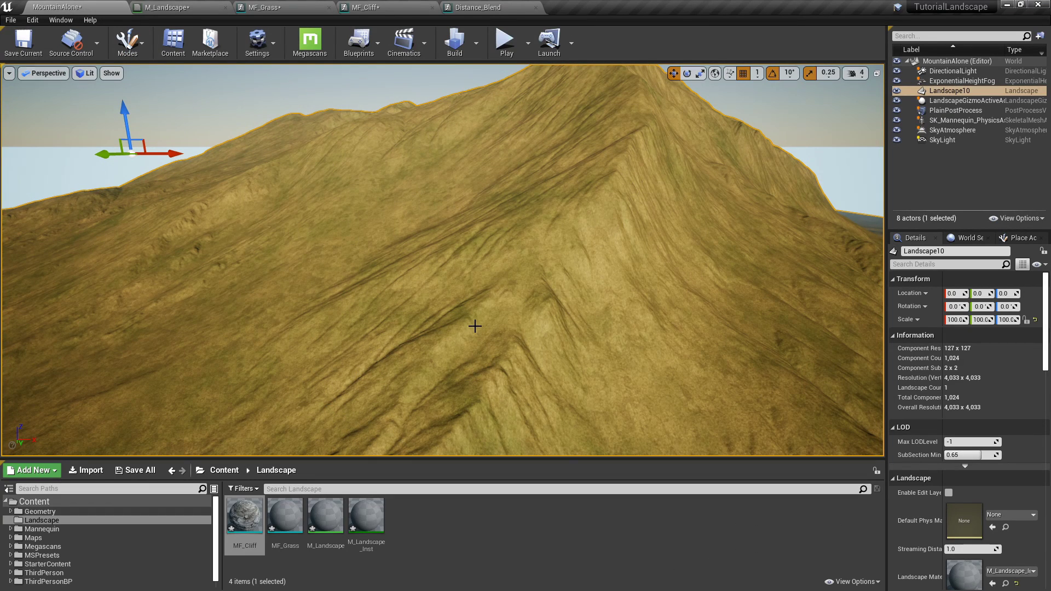
double_click(963, 572)
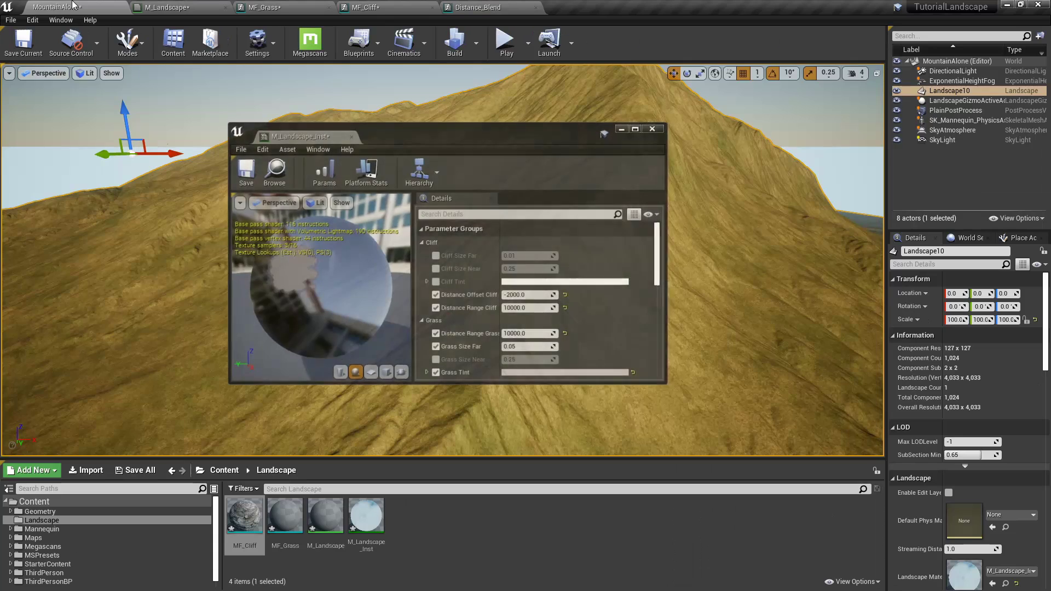
drag(472, 138, 150, 103)
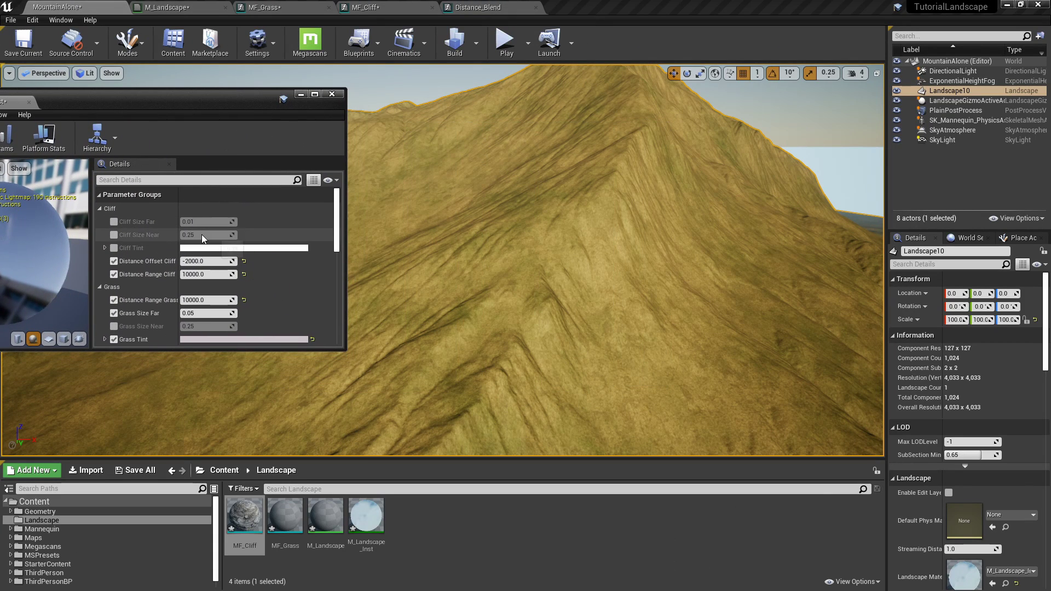
drag(178, 352, 189, 531)
scroll(163, 304, down, 3)
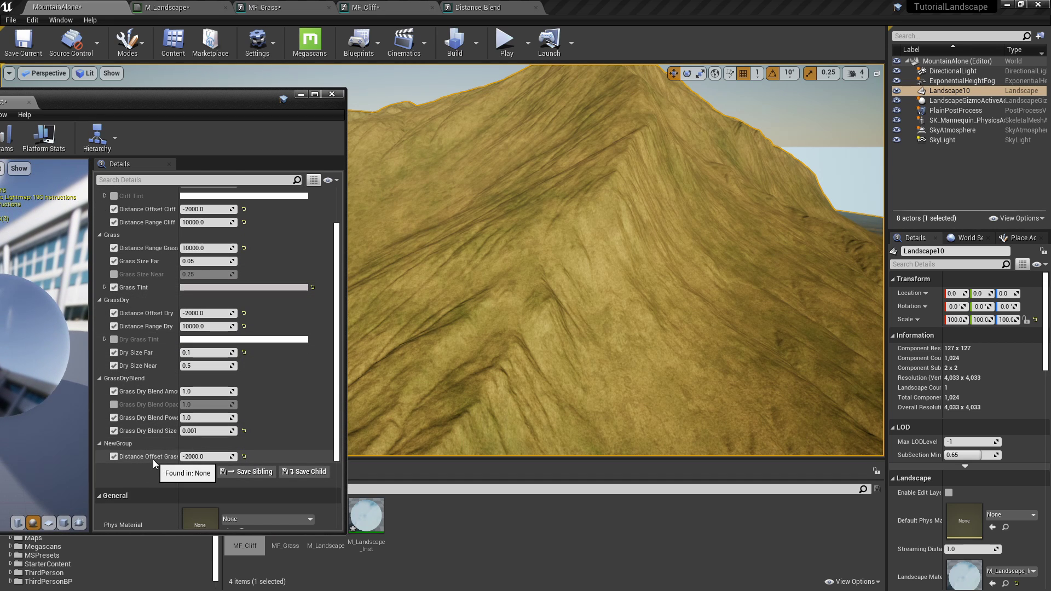
scroll(149, 360, up, 3)
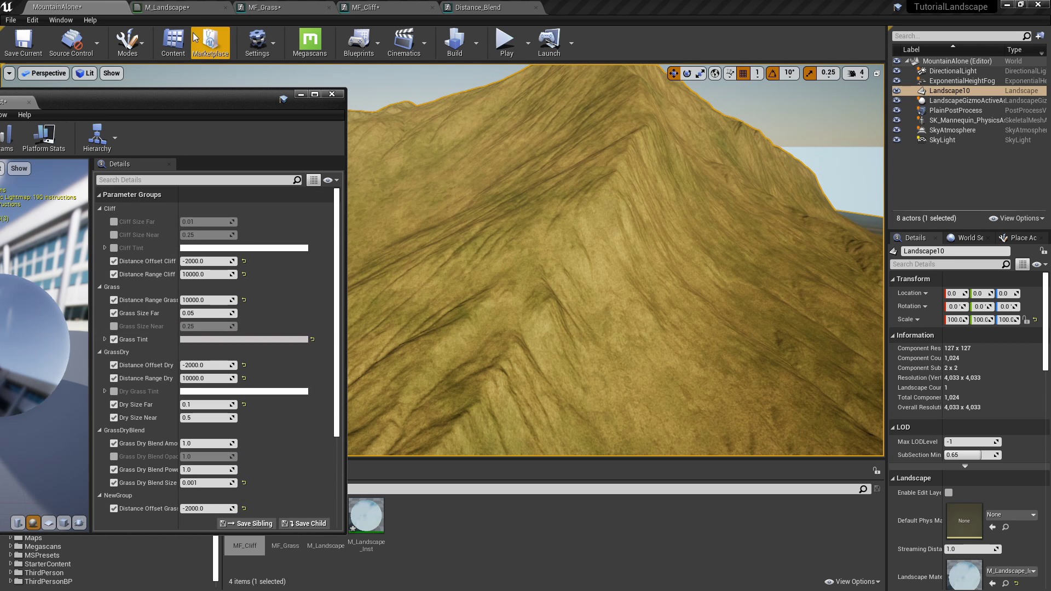
drag(143, 101, 222, 69)
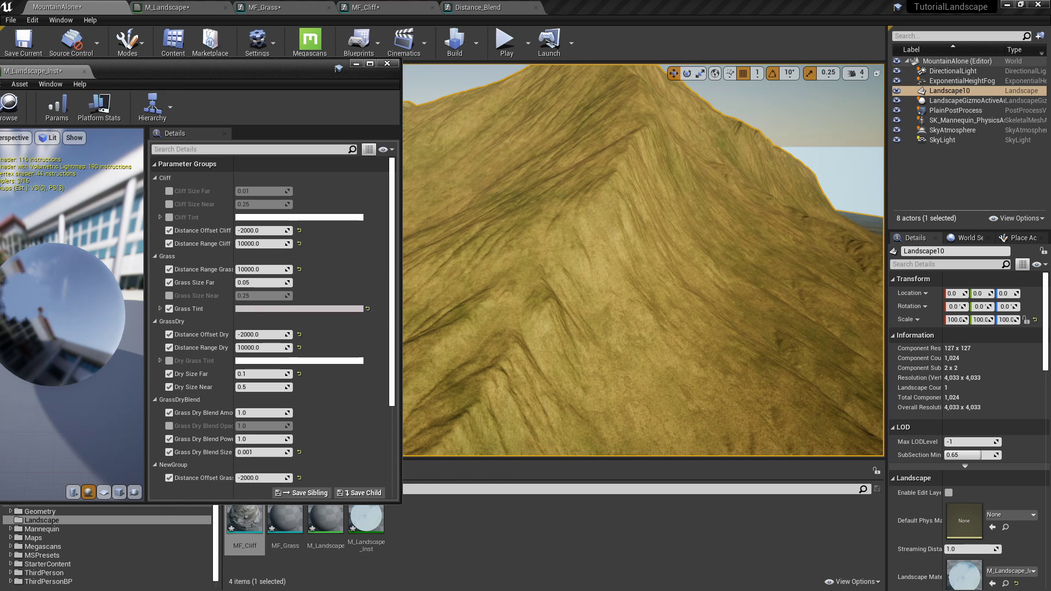
drag(232, 61, 335, 80)
click(185, 85)
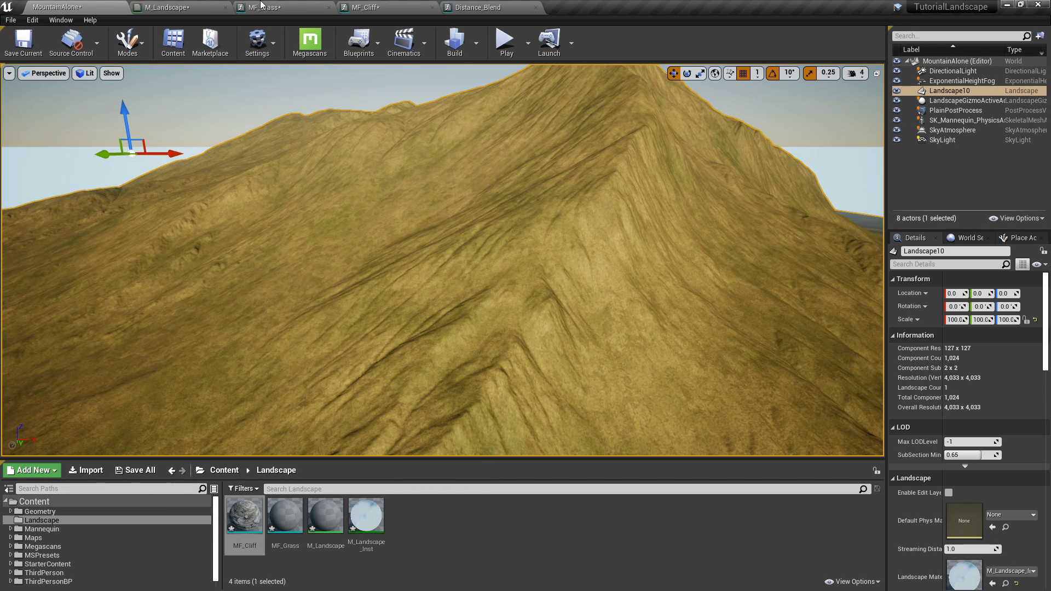
Examine the far normal and roughness texture samples that feed the Lerp nodes in MF_Grass
click(279, 6)
right_drag(422, 215, 412, 269)
click(503, 291)
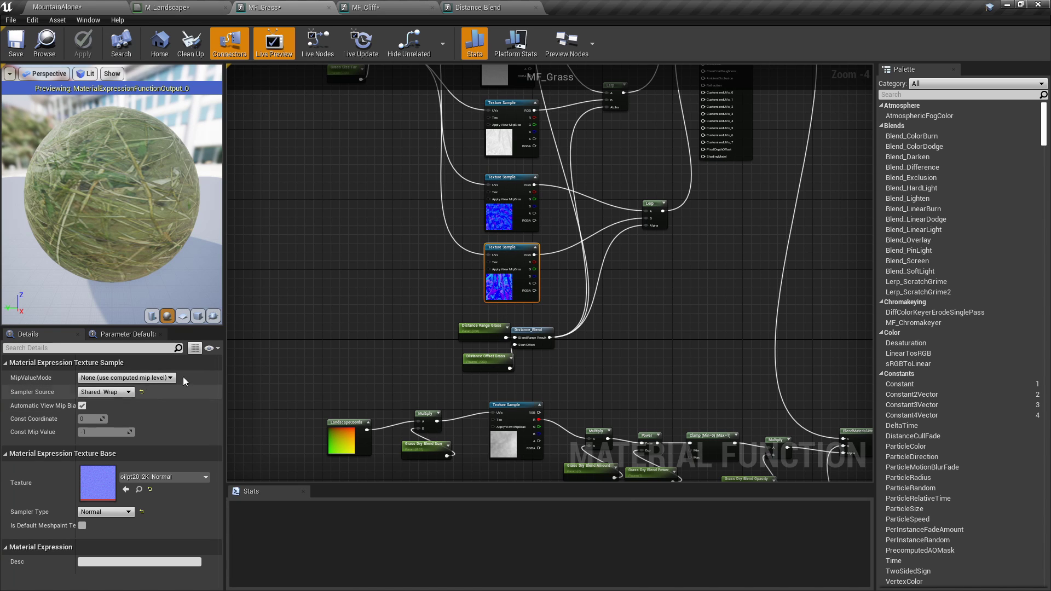
click(523, 212)
right_drag(561, 146, 565, 241)
click(526, 230)
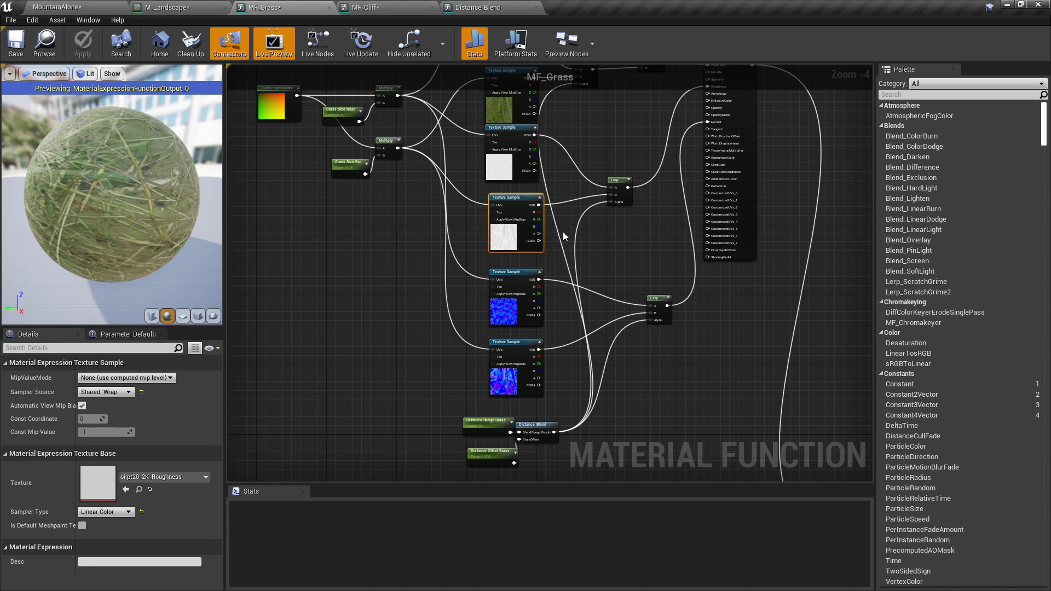
click(563, 232)
Inspect the landscape's slopes and grass surface in the MountainAlone level, checking them against the texture samples in MF_Grass
click(73, 3)
right_drag(442, 260, 816, 356)
right_drag(461, 204, 493, 71)
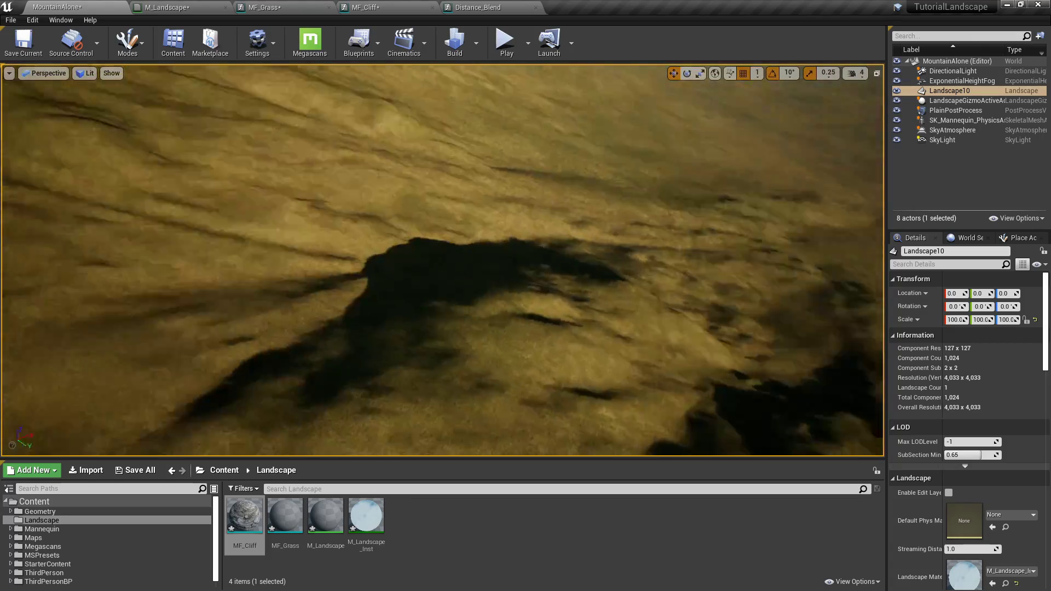
right_drag(603, 350, 531, 247)
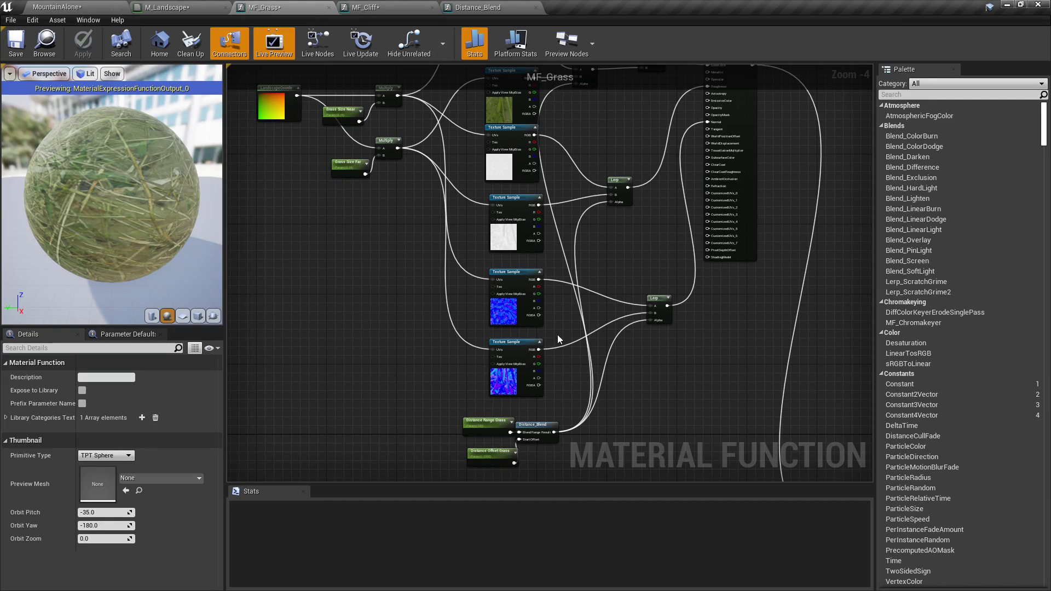
click(528, 364)
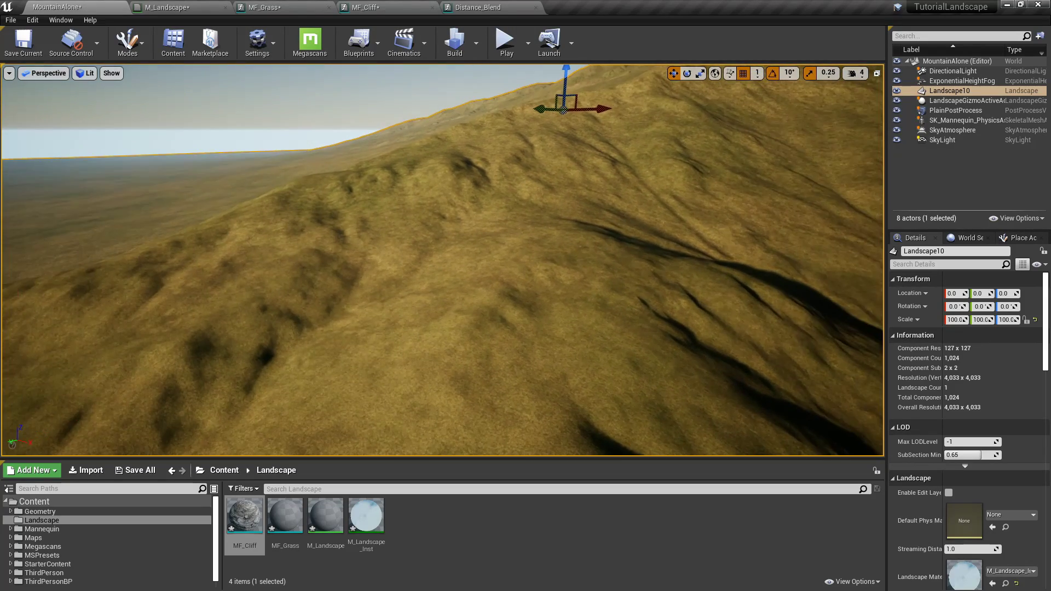
right_drag(470, 234, 581, 223)
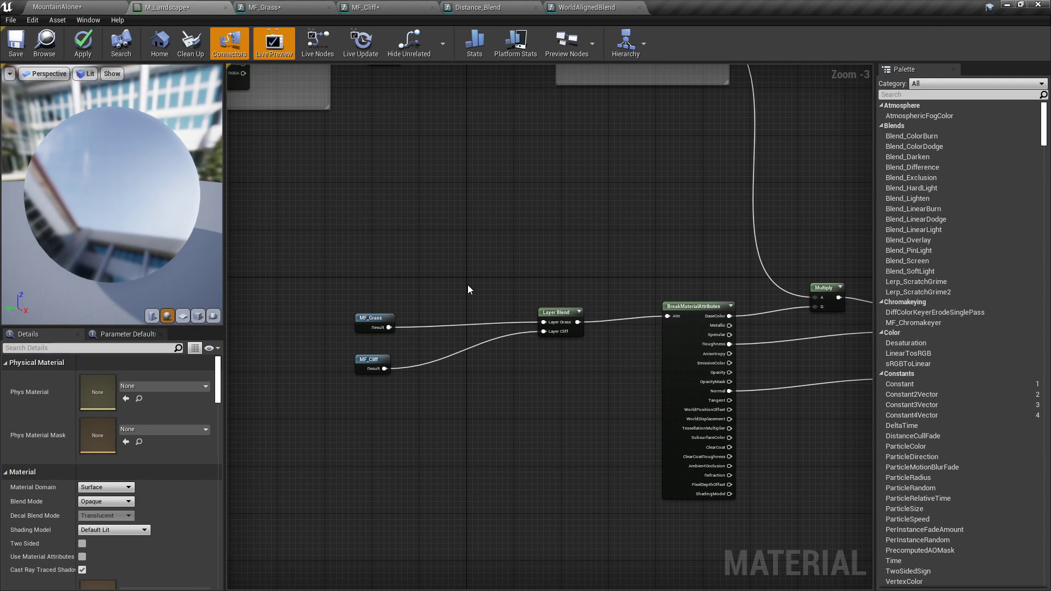
Add a WorldAlignedBlend node above the Layer Blend node in the M_Landscape graph
right_click(567, 211)
text(world align blend)
key(Return)
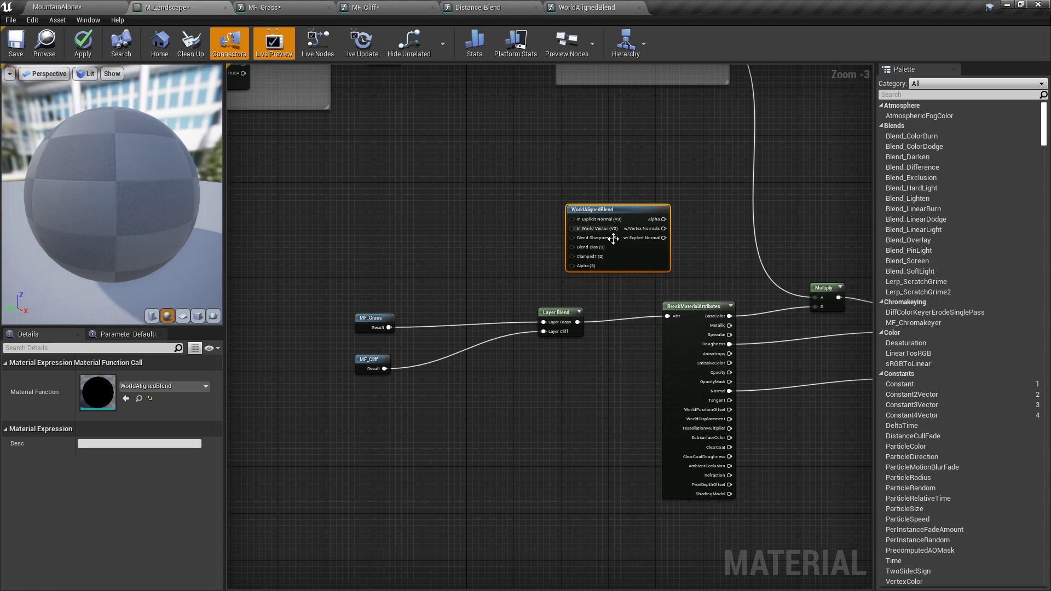
scroll(613, 238, up, 3)
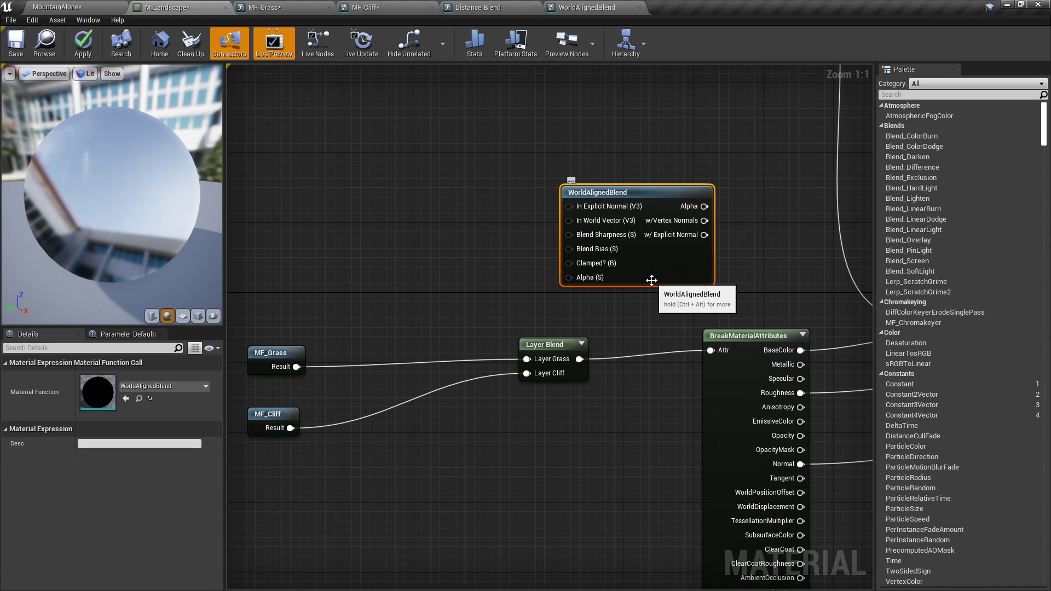
Add two scalar constants beside WorldAlignedBlend and convert them to parameters named Slope Sharpness and Slope Bias
key(1)
click(510, 229)
key(1)
click(515, 277)
right_click(514, 238)
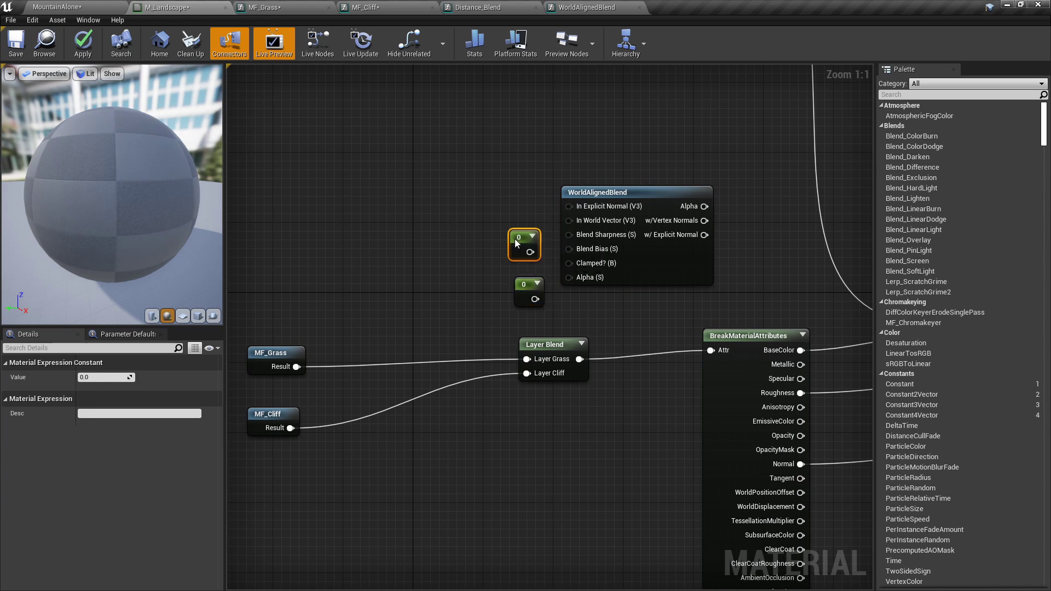
click(540, 255)
text(Slope Sharpness)
key(Return)
right_click(520, 285)
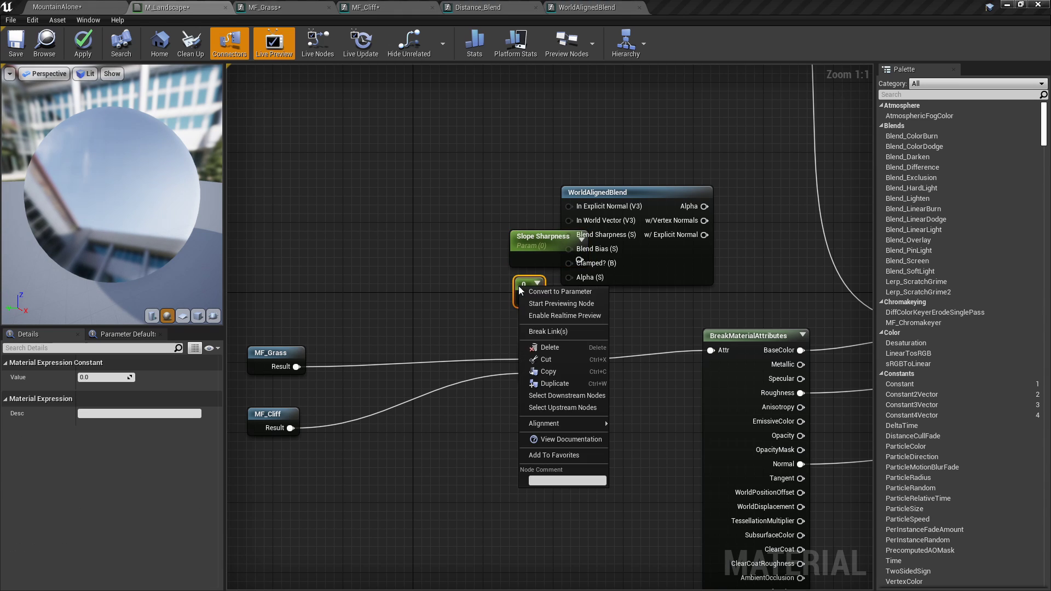
click(534, 287)
text(Slope Bias)
key(Return)
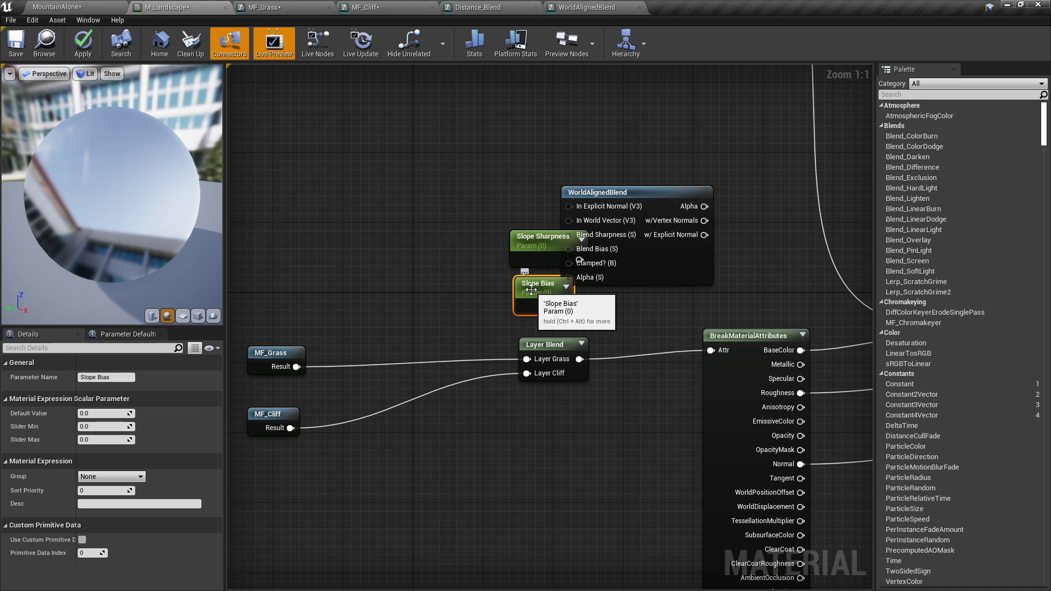
Move both slope parameters clear of WorldAlignedBlend and connect Slope Sharpness to Blend Sharpness and Slope Bias to Blend Bias
shift+click(537, 252)
drag(537, 252, 459, 227)
drag(501, 235, 576, 235)
drag(570, 249, 485, 283)
Set the default value of Slope Sharpness to 30 and of Slope Bias to -12
click(464, 218)
click(105, 414)
text(30)
click(460, 263)
click(105, 413)
text(-12)
key(Return)
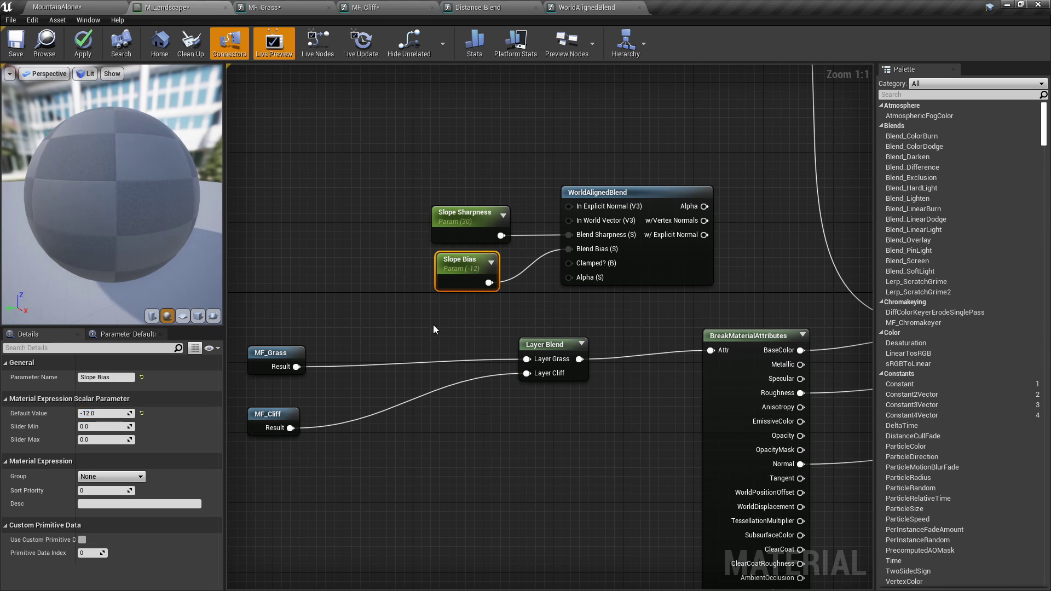
click(435, 329)
right_drag(700, 208, 477, 218)
right_drag(602, 250, 745, 259)
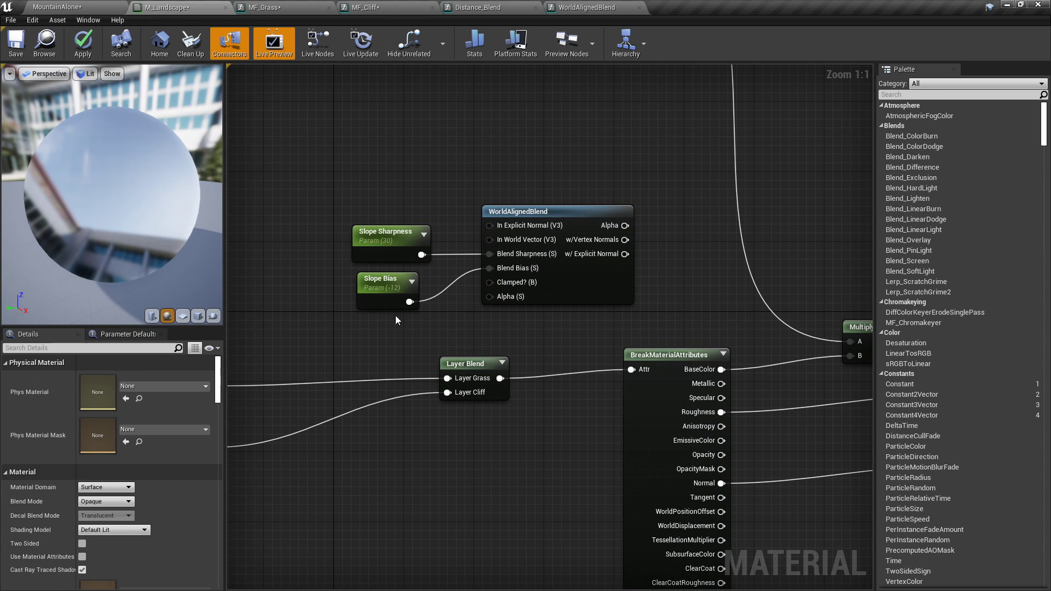
click(365, 244)
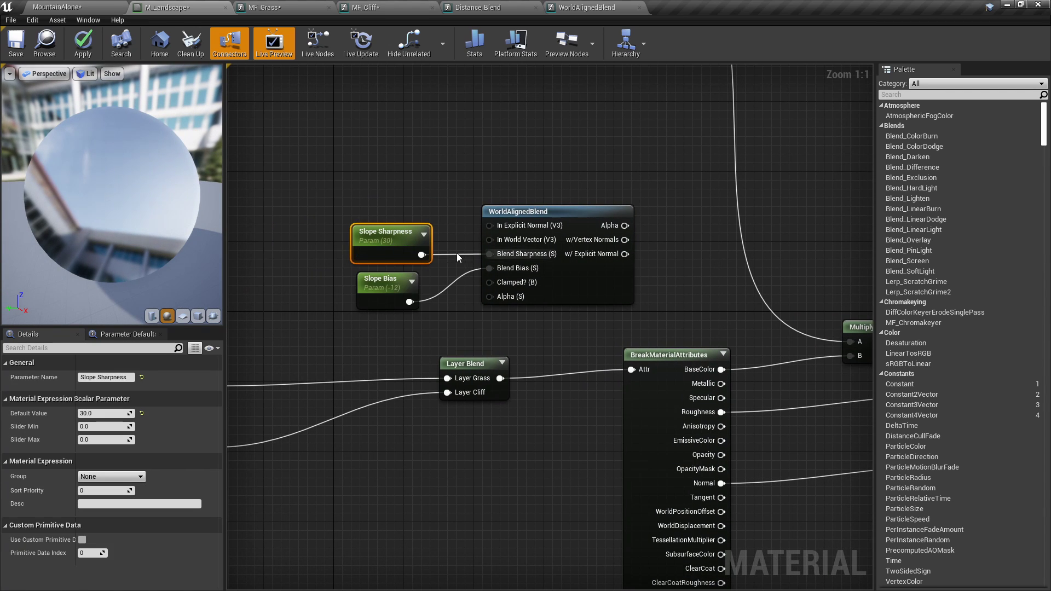
click(388, 291)
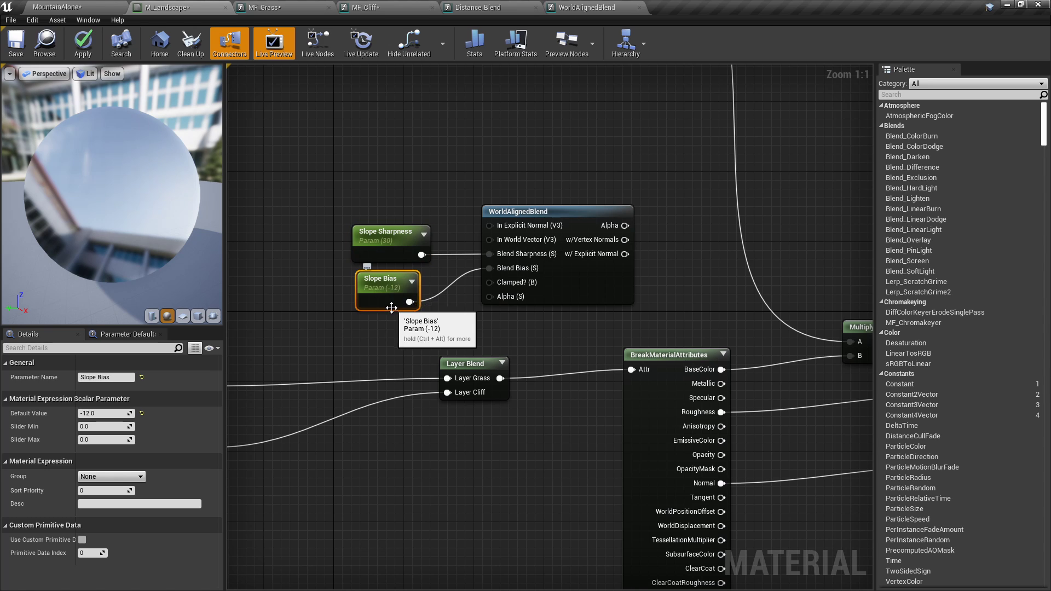
drag(383, 320, 394, 261)
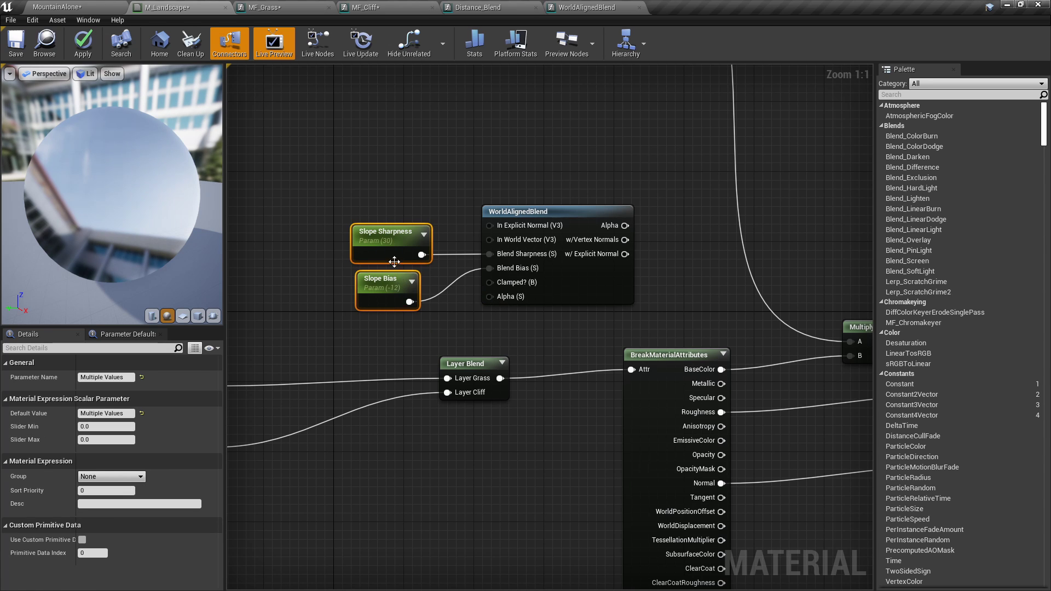
click(429, 308)
scroll(442, 309, down, 2)
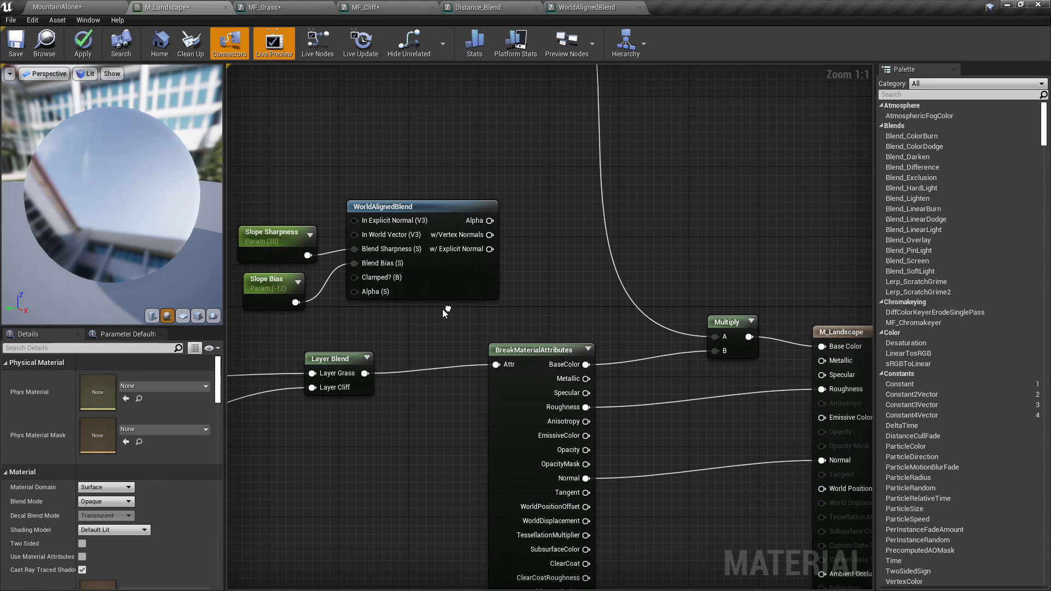
Move WorldAlignedBlend and its parameters above the Multiply node, then connect its Alpha output to M_Landscape's Base Color and apply the material
drag(476, 305, 323, 236)
drag(406, 233, 603, 202)
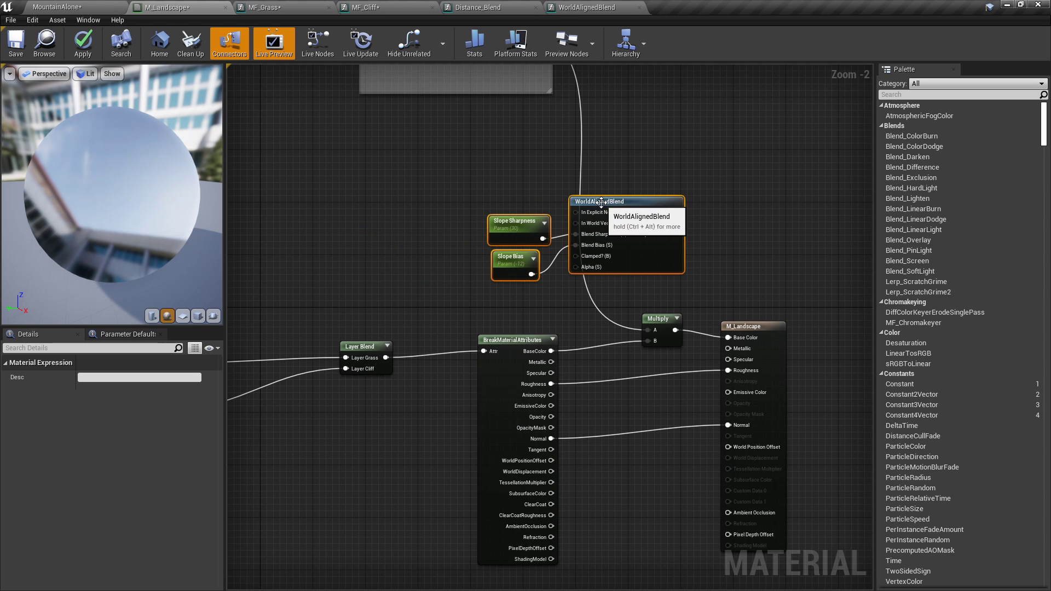
right_drag(734, 243, 607, 194)
click(607, 194)
click(594, 211)
scroll(594, 212, up, 2)
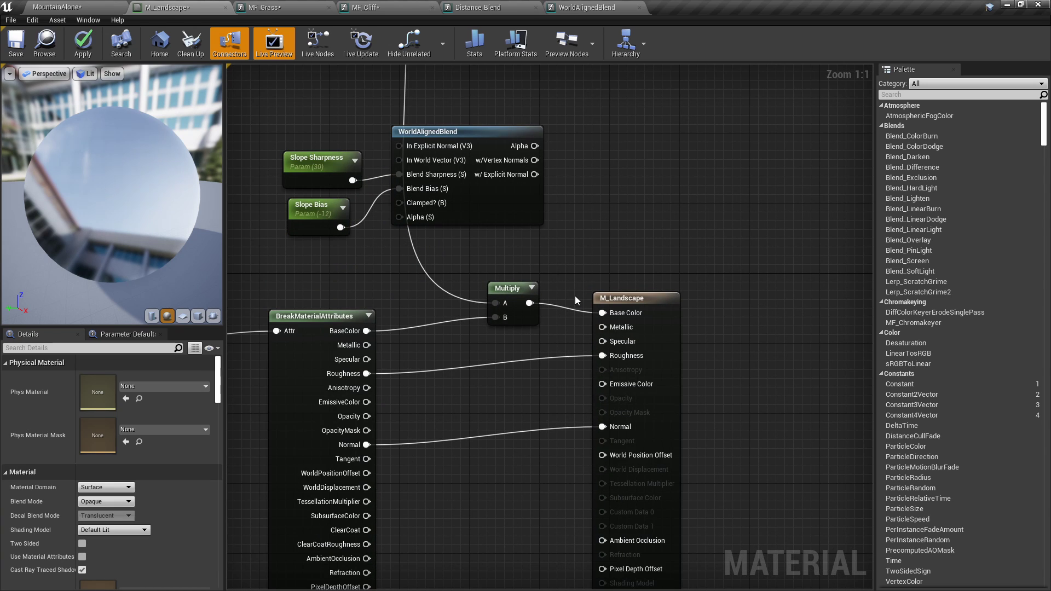
drag(527, 148, 602, 313)
click(89, 46)
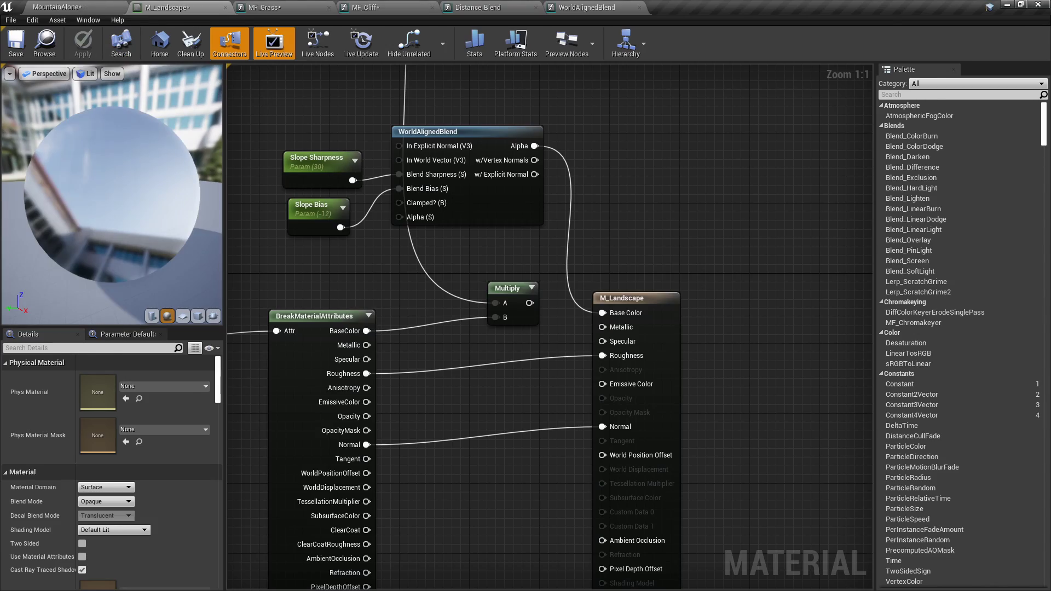
Examine the slope mask from the Alpha output on the landscape, both close up and from a distance
click(83, 7)
right_drag(442, 260, 490, 246)
mouse_move(333, 173)
right_down()
mouse_move(312, 178)
mouse_move(384, 153)
mouse_move(333, 173)
right_up()
right_drag(482, 436, 455, 496)
mouse_move(586, 269)
right_down()
mouse_move(630, 339)
mouse_move(586, 269)
right_up()
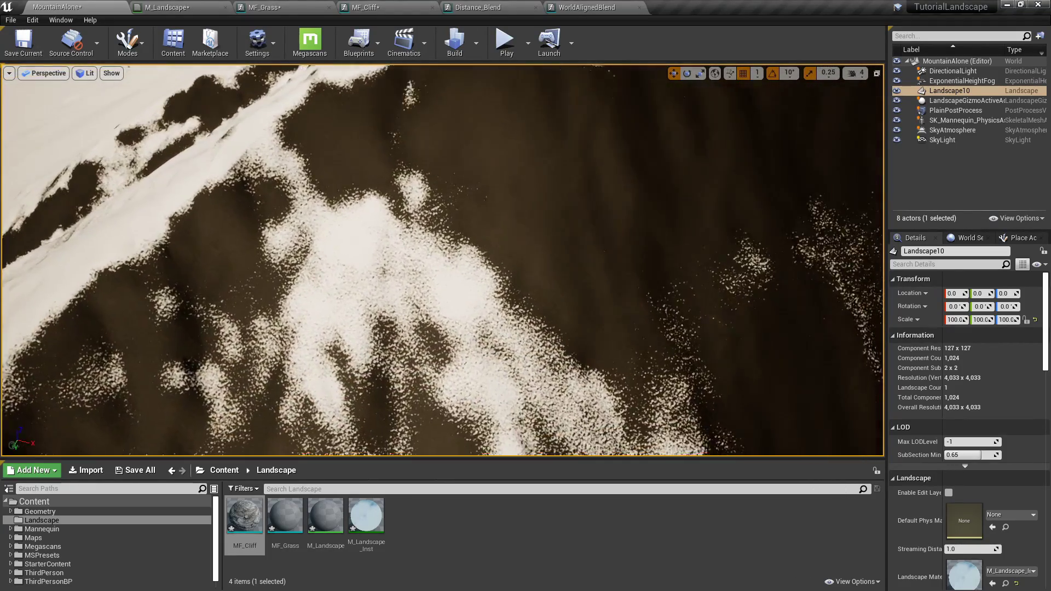
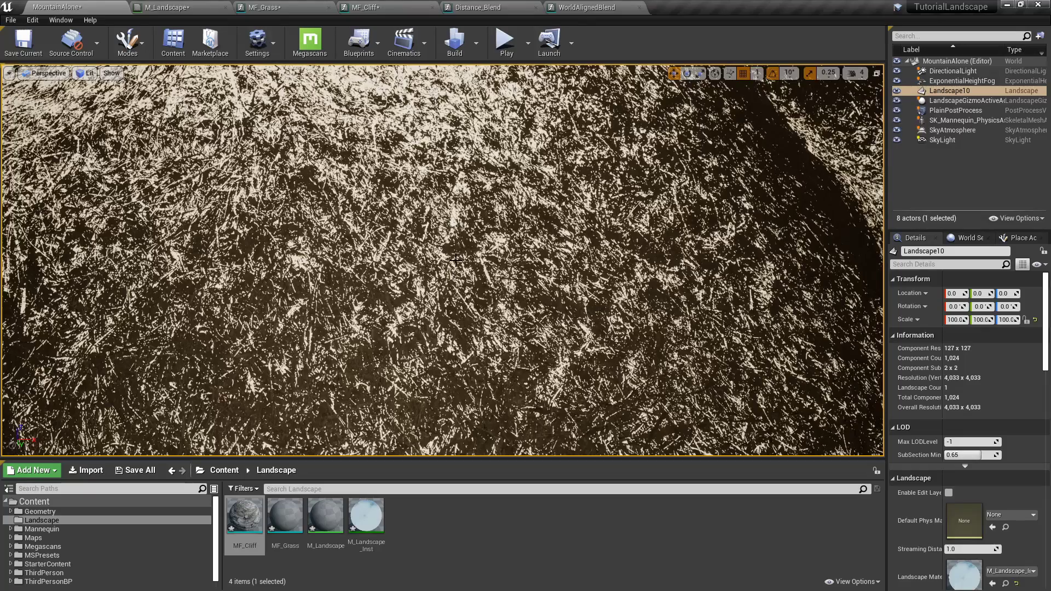
key(s)
right_drag(481, 284, 514, 274)
scroll(483, 277, down, 3)
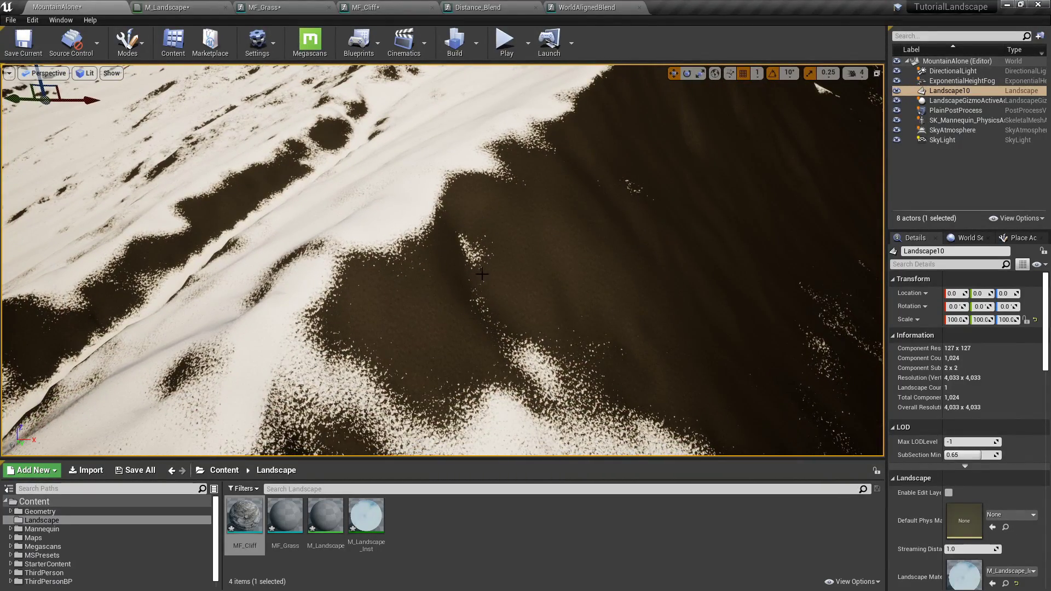
In M_Landscape, connect WorldAlignedBlend's w/ Explicit Normal output to Base Color instead of Alpha and apply the material
click(200, 6)
right_drag(521, 240, 488, 234)
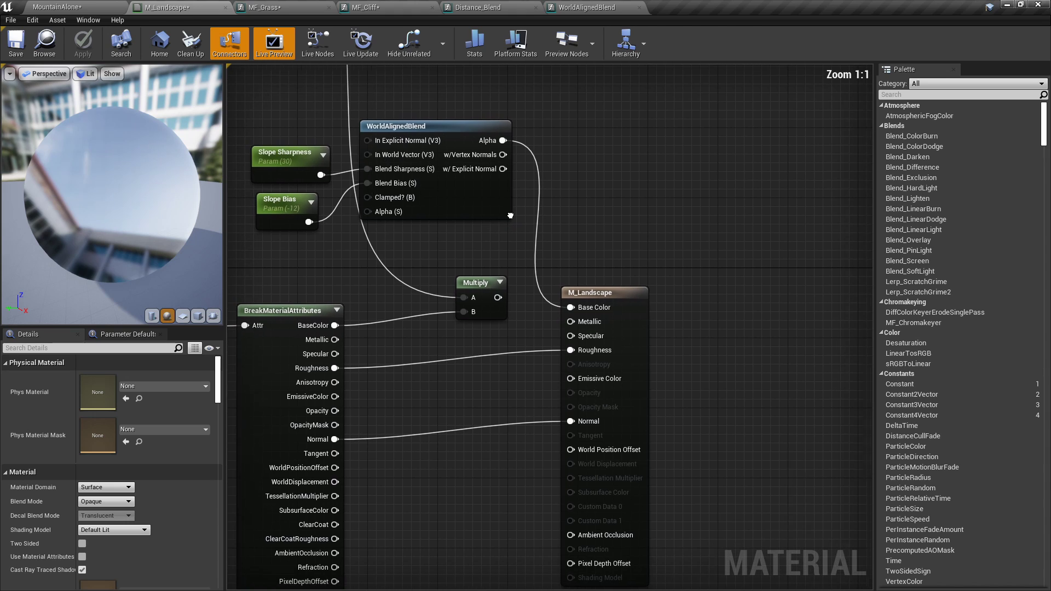
drag(501, 168, 571, 307)
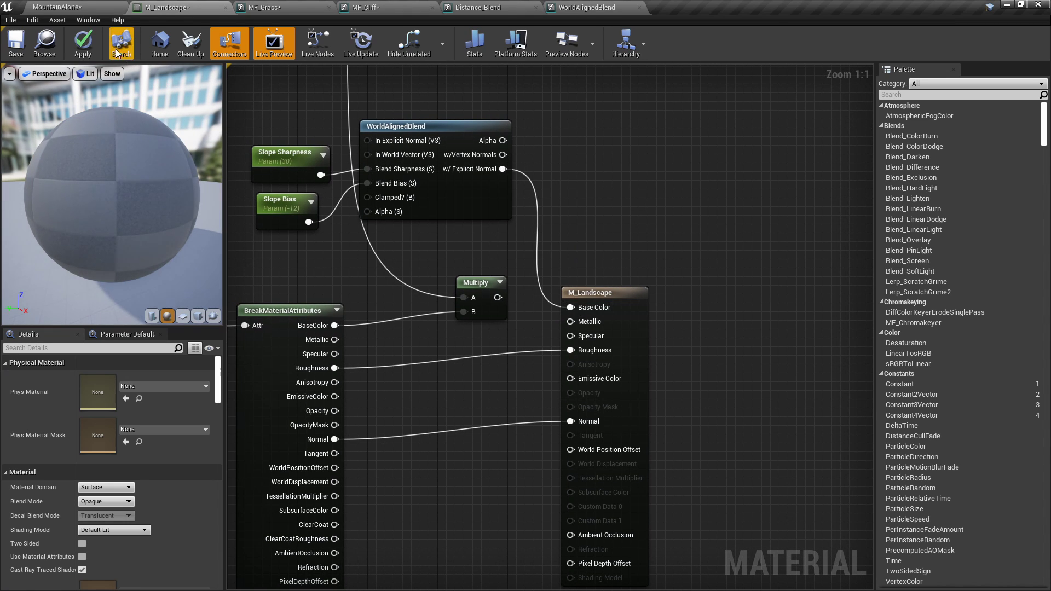
click(93, 43)
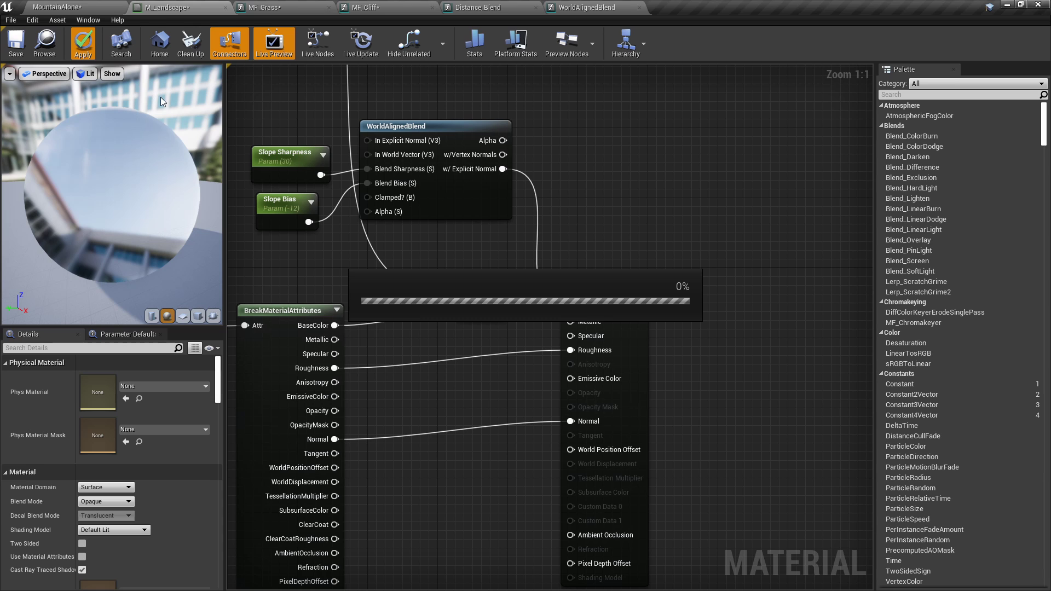
Examine the edges of the w/ Explicit Normal slope mask on the landscape in the level
click(64, 8)
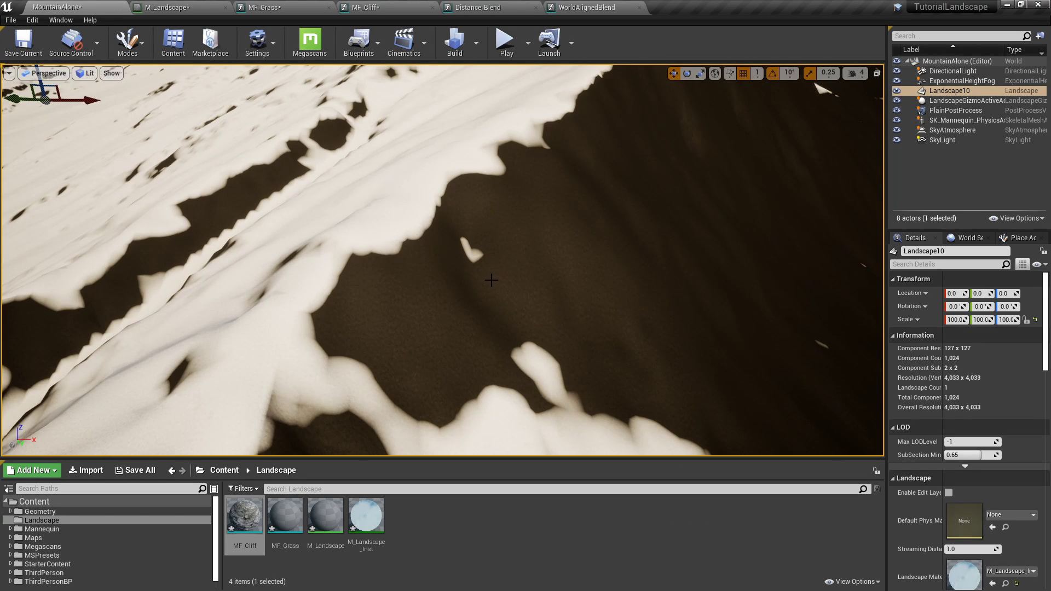
mouse_move(491, 280)
right_down()
mouse_move(460, 249)
mouse_move(476, 241)
mouse_move(461, 247)
mouse_move(468, 237)
mouse_move(476, 252)
mouse_move(461, 253)
mouse_move(485, 276)
right_up()
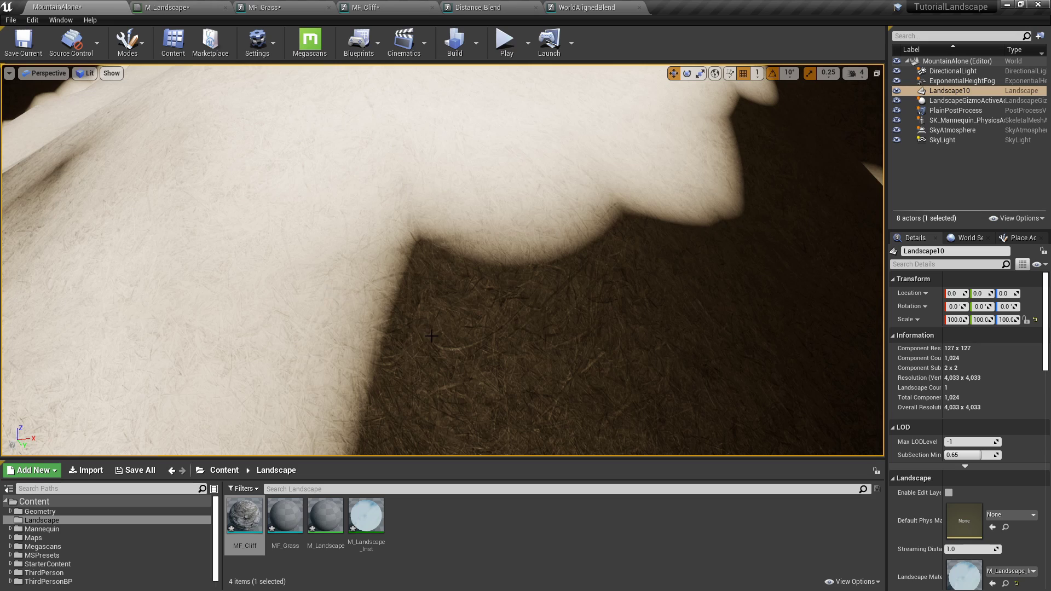
mouse_move(432, 336)
right_down()
mouse_move(430, 304)
mouse_move(465, 323)
mouse_move(441, 309)
mouse_move(426, 324)
right_up()
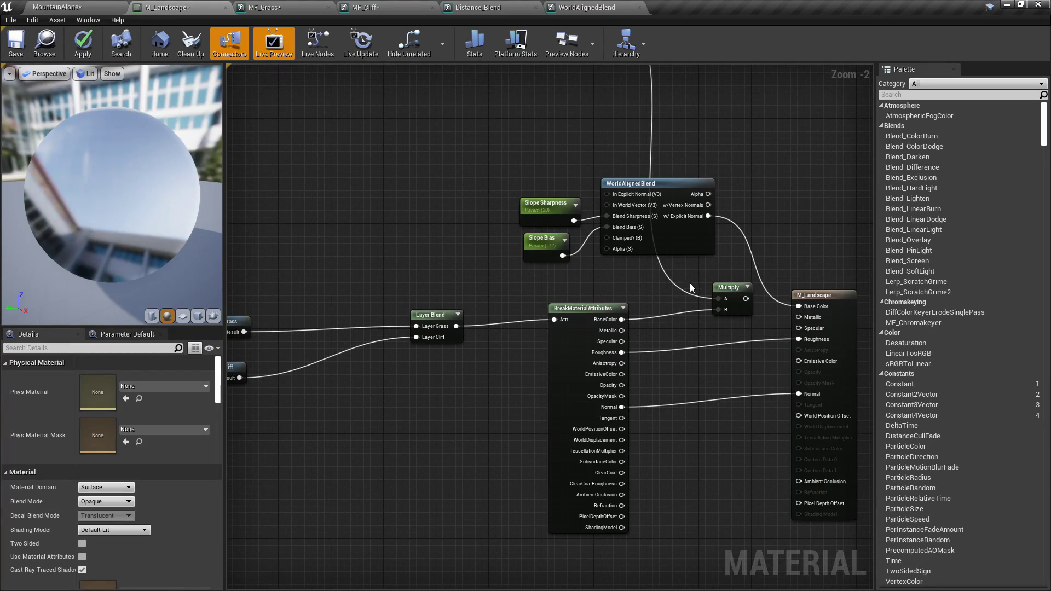
Move WorldAlignedBlend with its Slope Sharpness and Slope Bias parameters below MF_Cliff and disconnect its w/ Explicit Normal output
drag(690, 284, 505, 184)
right_drag(443, 218, 503, 203)
click(503, 203)
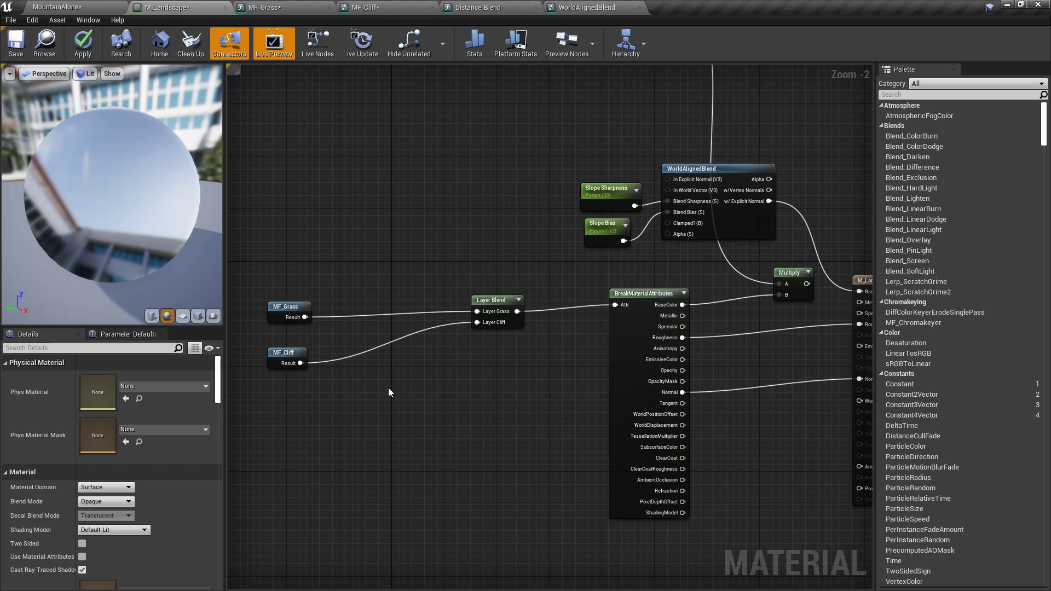
drag(322, 396, 311, 262)
click(612, 241)
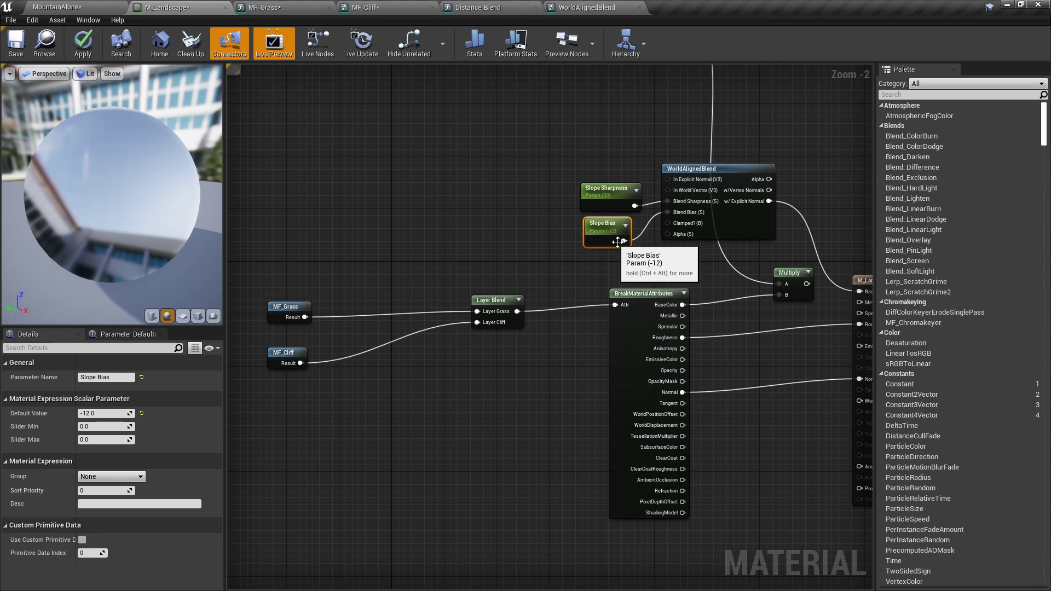
right_drag(674, 258, 607, 261)
click(608, 260)
drag(586, 235, 548, 205)
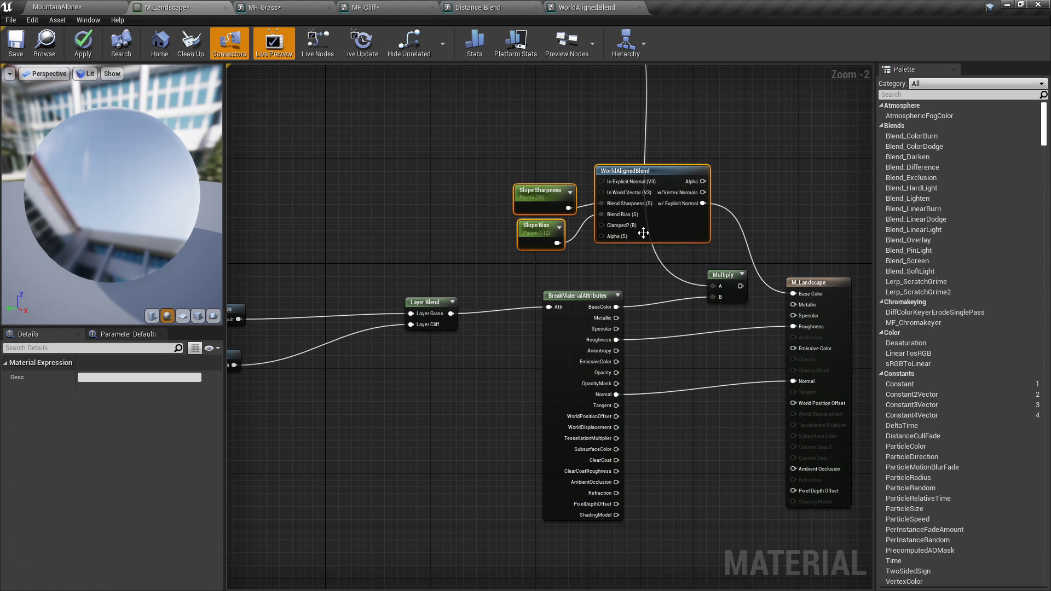
drag(687, 228, 406, 459)
right_drag(405, 458, 588, 398)
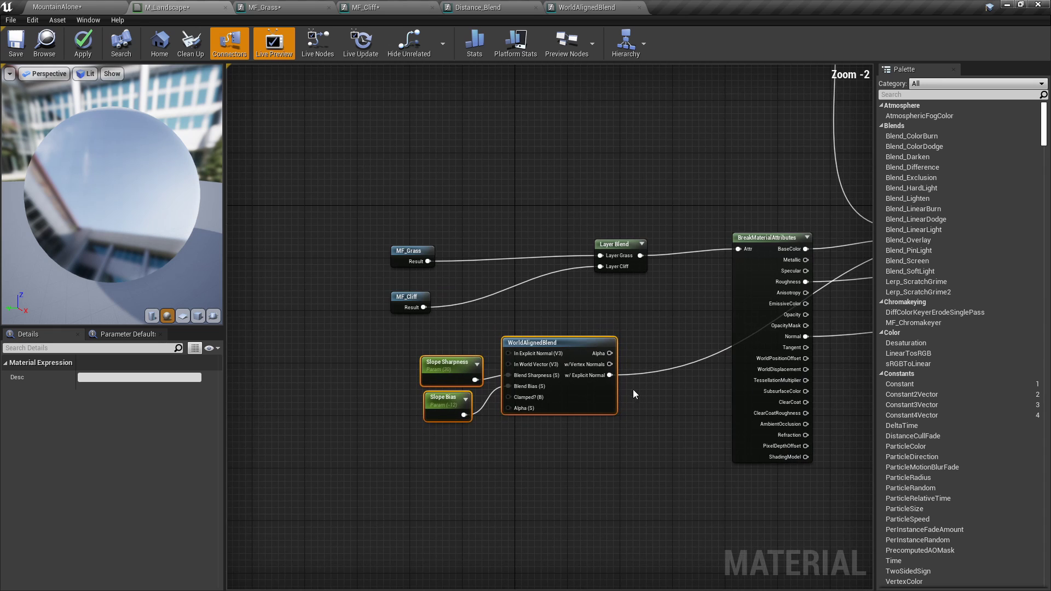
scroll(633, 389, up, 2)
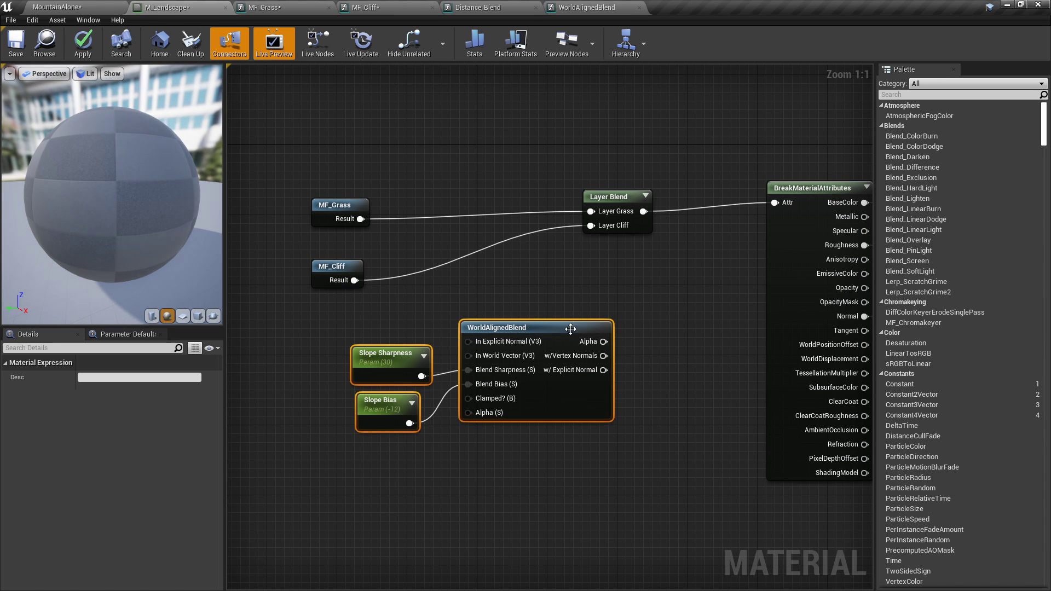
drag(571, 329, 492, 329)
Reconnect the Multiply node's output to the Base Color input of M_Landscape
right_drag(586, 325, 103, 409)
drag(545, 259, 642, 269)
right_drag(492, 370, 688, 283)
scroll(684, 281, down, 2)
right_drag(435, 348, 736, 316)
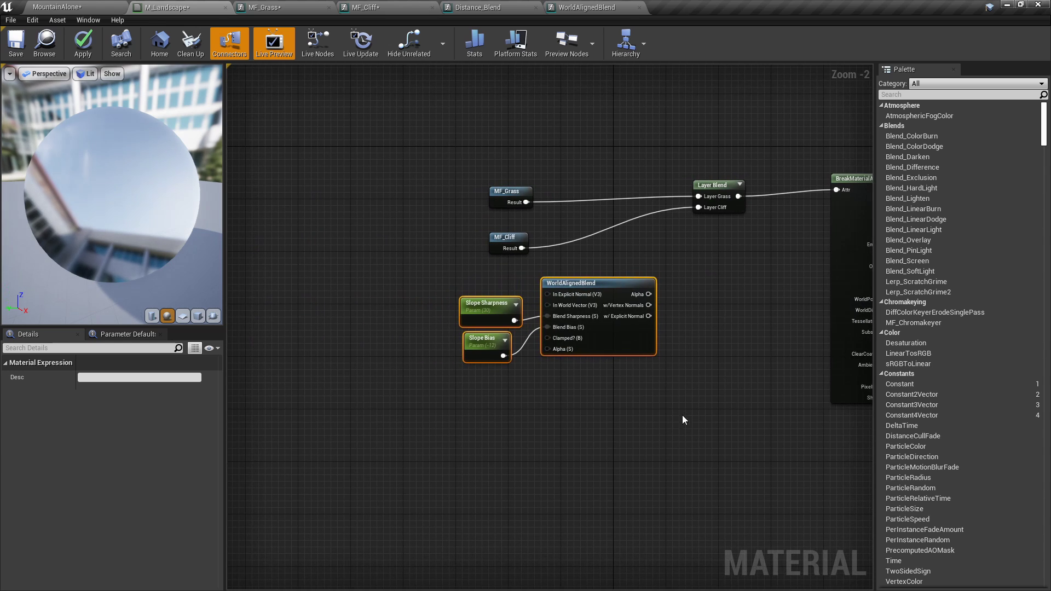
Move WorldAlignedBlend with its slope parameters away from the Layer Blend and add a BlendMaterialAttributes node below Layer Blend
drag(614, 283, 569, 289)
right_click(687, 257)
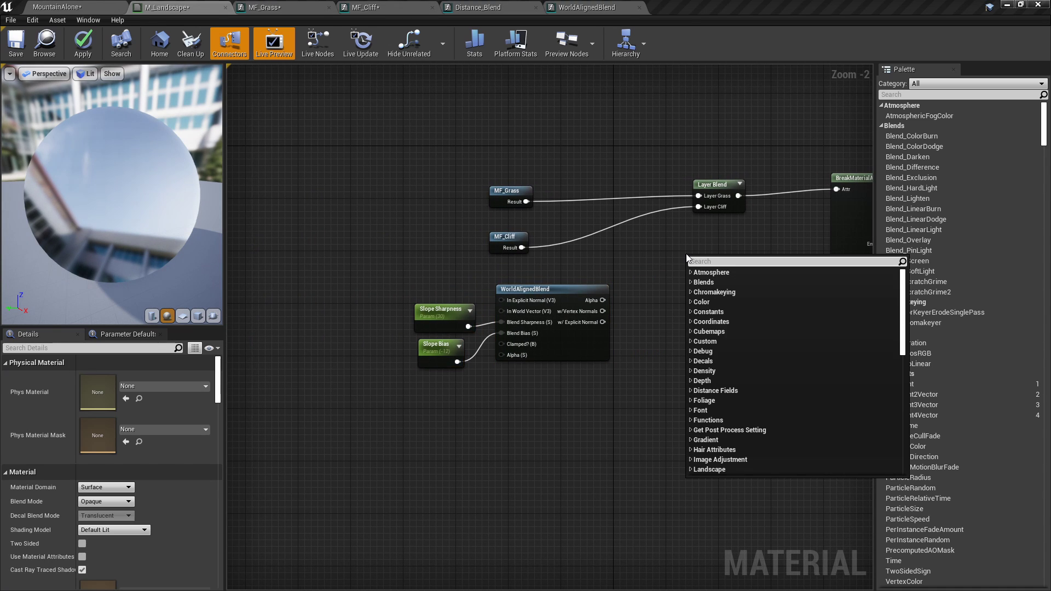
text(blend materi)
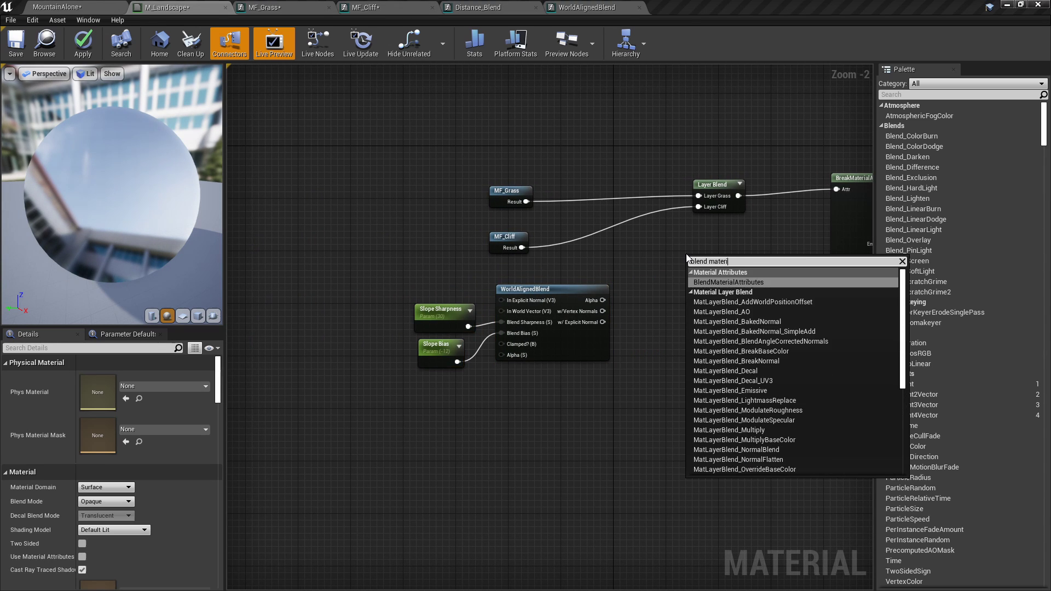
key(Return)
scroll(687, 257, up, 1)
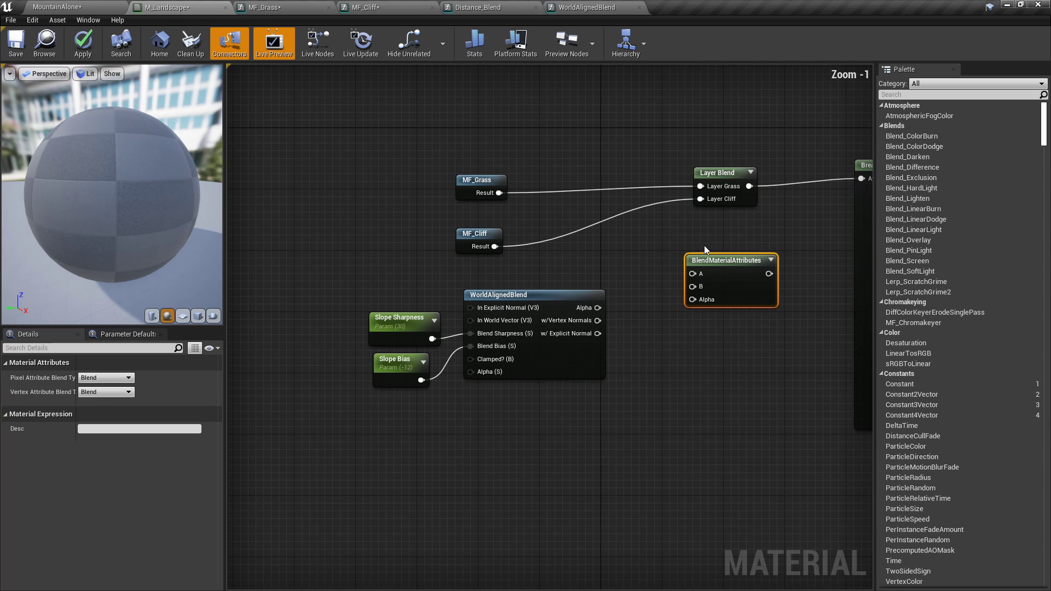
Wire MF_Cliff to A, MF_Grass to B and w/ Explicit Normal to Alpha of BlendMaterialAttributes, and its output to Layer Grass
drag(500, 193, 693, 287)
drag(494, 246, 700, 274)
click(646, 350)
drag(598, 334, 650, 194)
scroll(692, 281, up, 1)
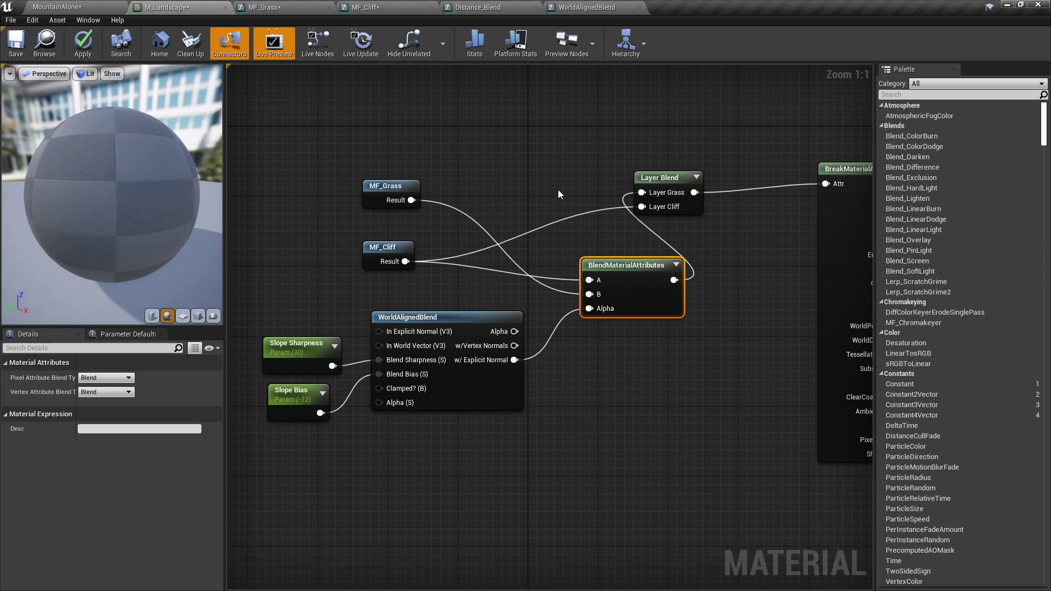
right_drag(558, 190, 586, 186)
Apply M_Landscape and inspect the slope-based blend of cliff and grass on the mountain in the level
click(83, 44)
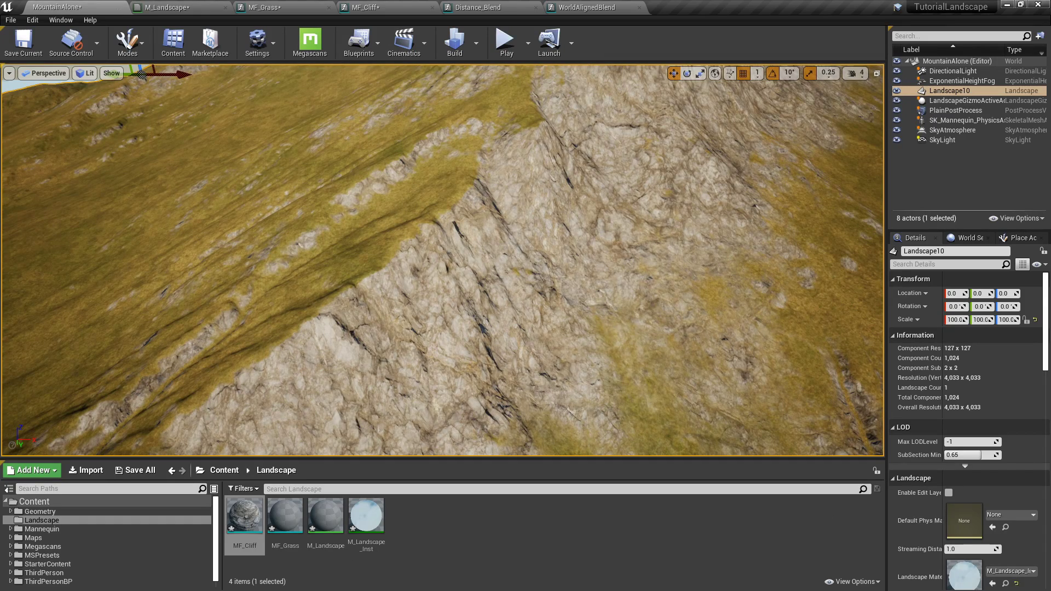
right_drag(442, 260, 570, 219)
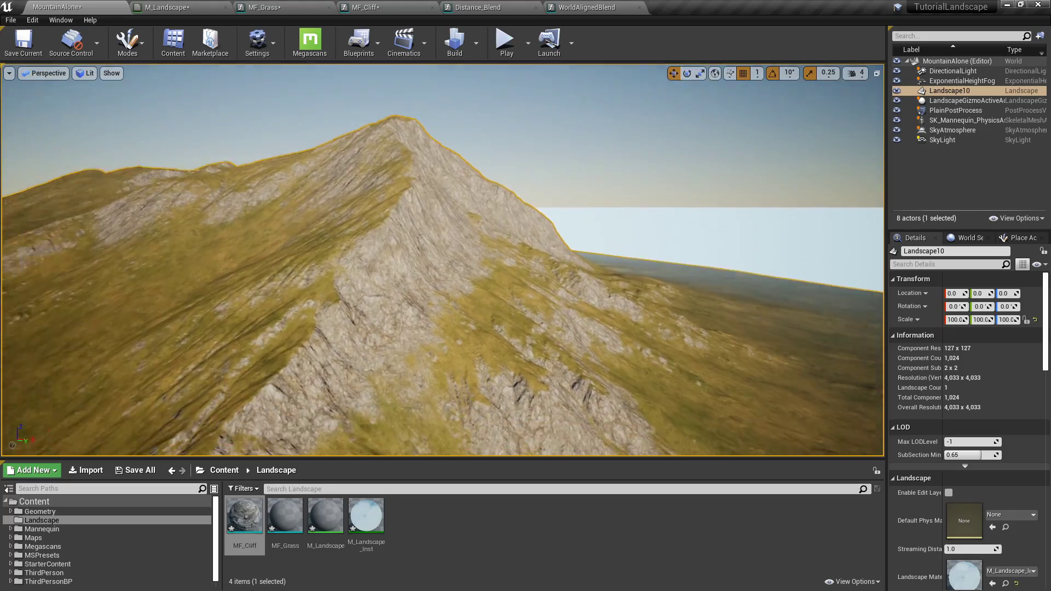
key(w)
mouse_move(557, 330)
right_down()
mouse_move(548, 356)
mouse_move(557, 329)
right_up()
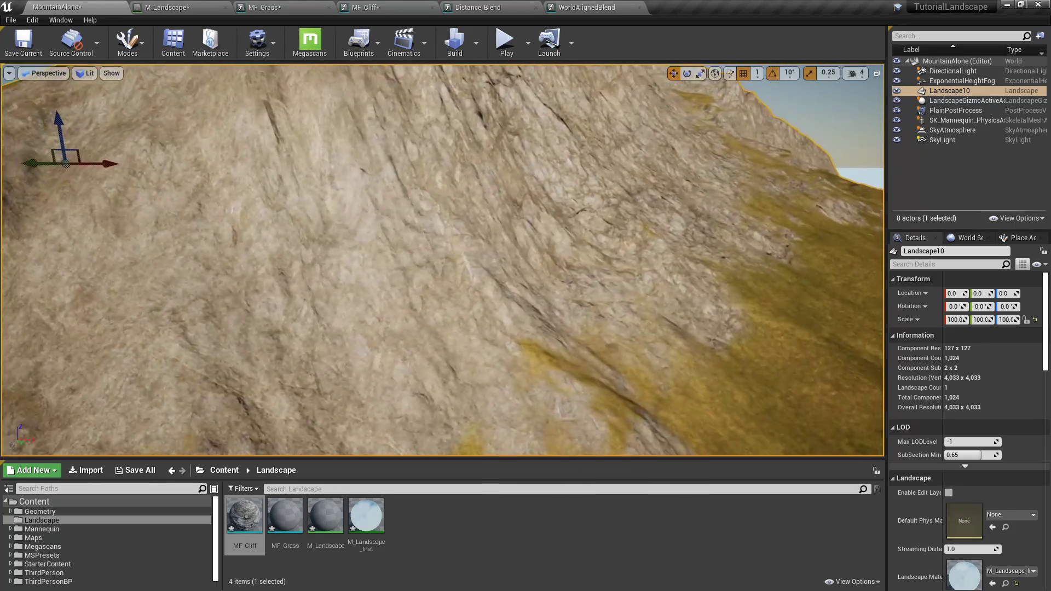
right_drag(493, 237, 561, 294)
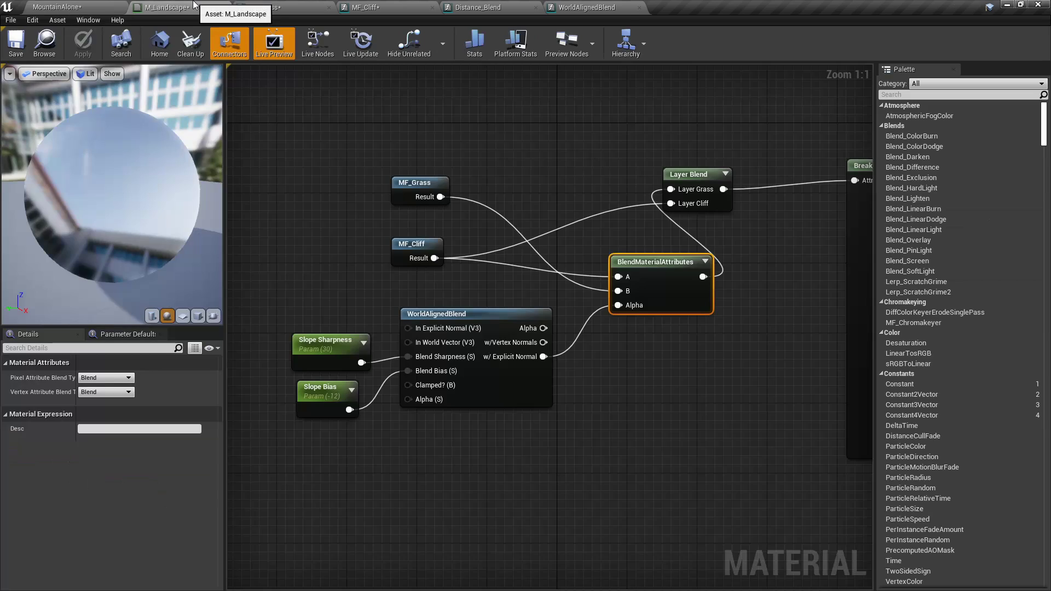
Try WorldAlignedBlend's Alpha output as the BlendMaterialAttributes Alpha and check the landscape in the level
scroll(484, 314, up, 1)
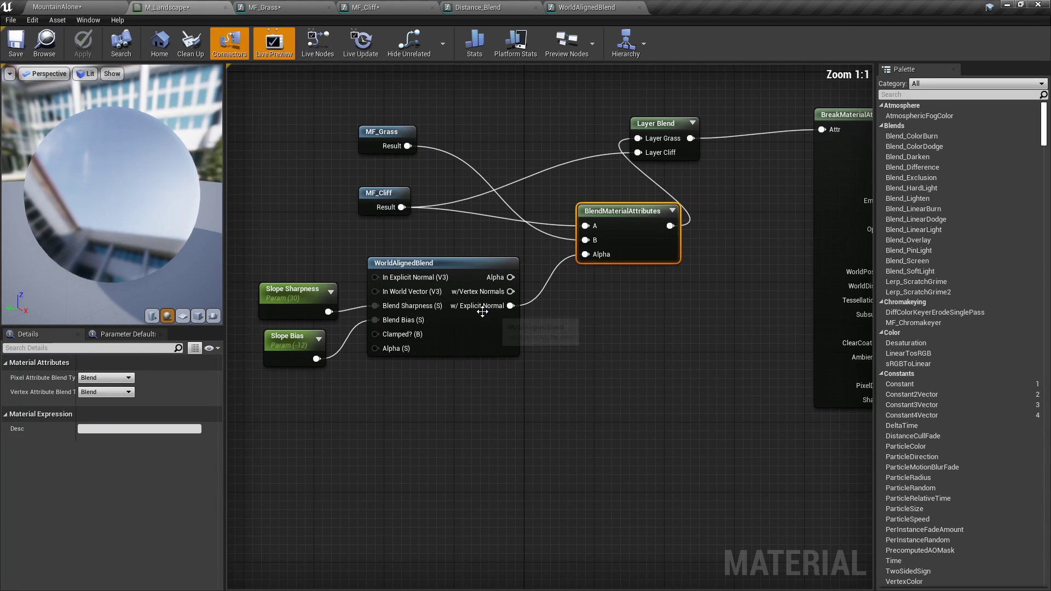
right_drag(593, 305, 530, 342)
drag(454, 311, 450, 313)
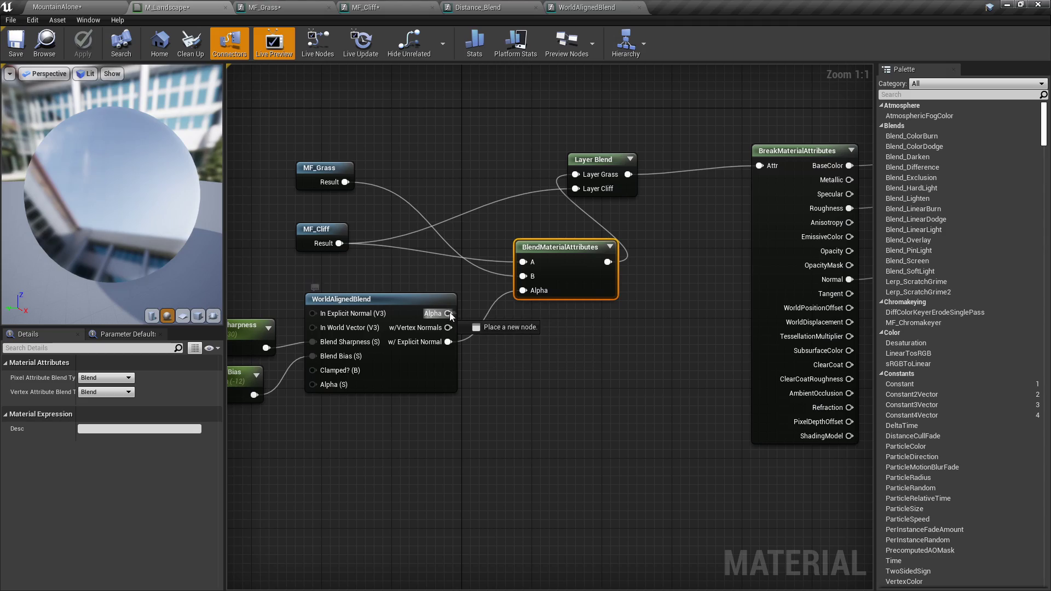
drag(520, 295, 523, 290)
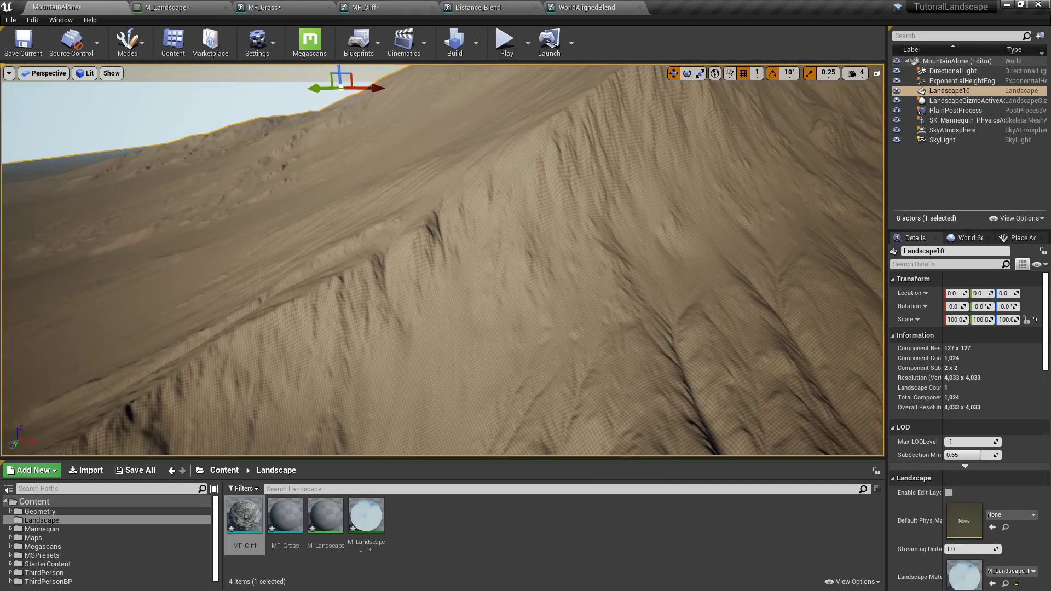
mouse_move(442, 260)
right_down()
mouse_move(515, 290)
mouse_move(482, 265)
mouse_move(446, 262)
mouse_move(457, 274)
right_up()
click(173, 7)
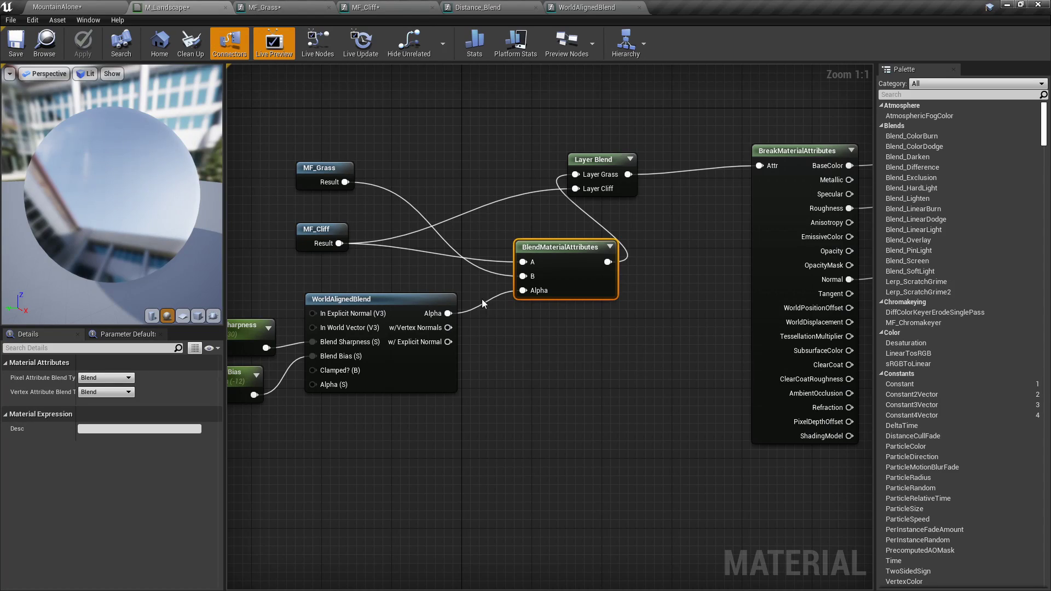
Rearrange WorldAlignedBlend and BlendMaterialAttributes, and reconnect w/ Explicit Normal to the Alpha input of BlendMaterialAttributes
drag(560, 277, 570, 312)
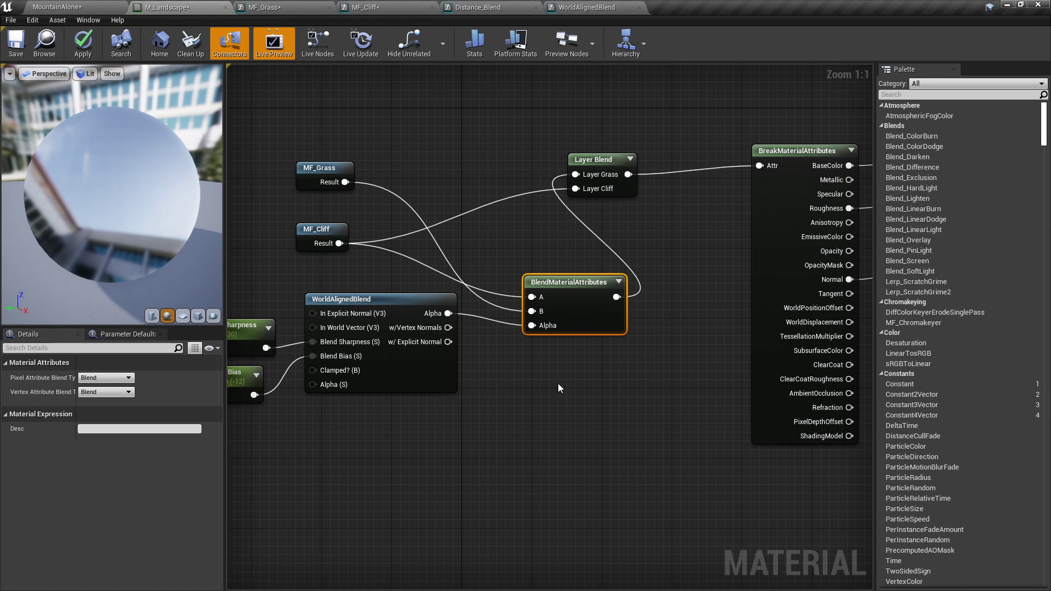
right_drag(558, 388, 718, 359)
drag(650, 427, 373, 270)
drag(553, 274, 500, 301)
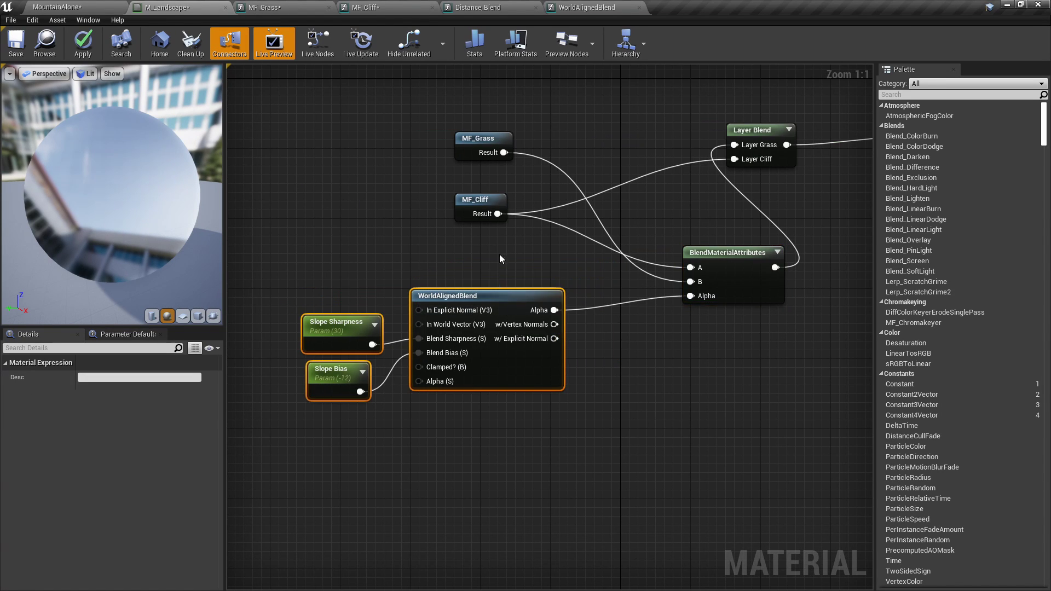
click(500, 259)
right_drag(649, 218, 567, 225)
drag(472, 346, 607, 280)
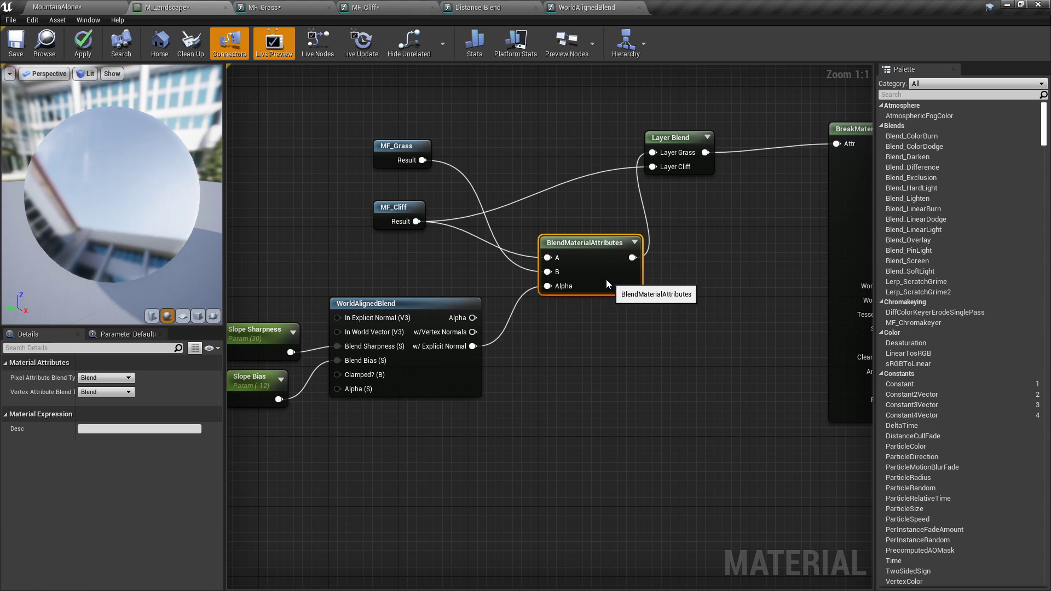
Add a third layer named Auto to the Layer Blend node
right_drag(606, 280, 529, 311)
click(597, 169)
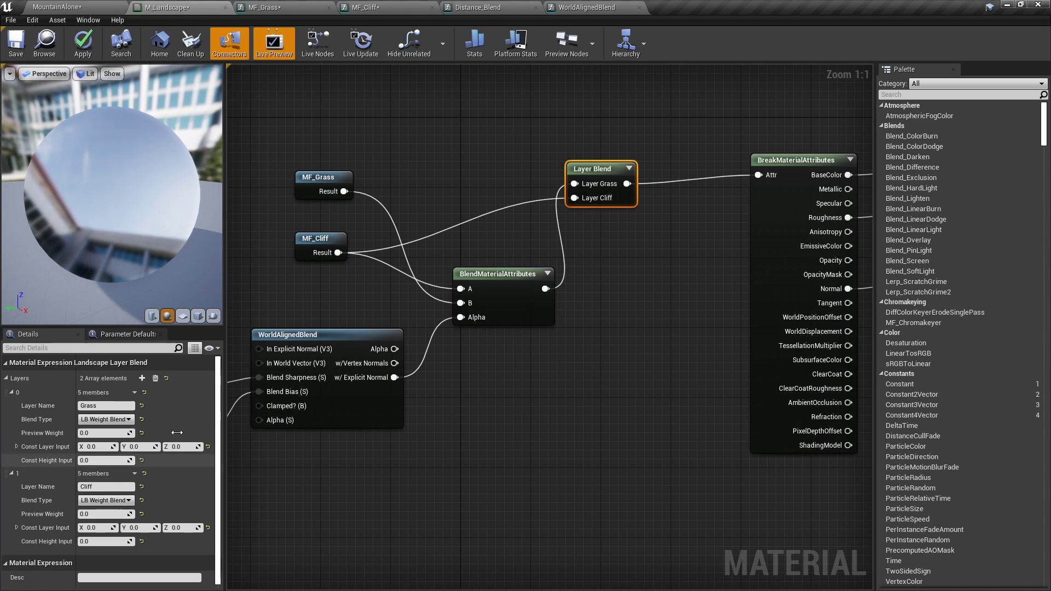
click(141, 378)
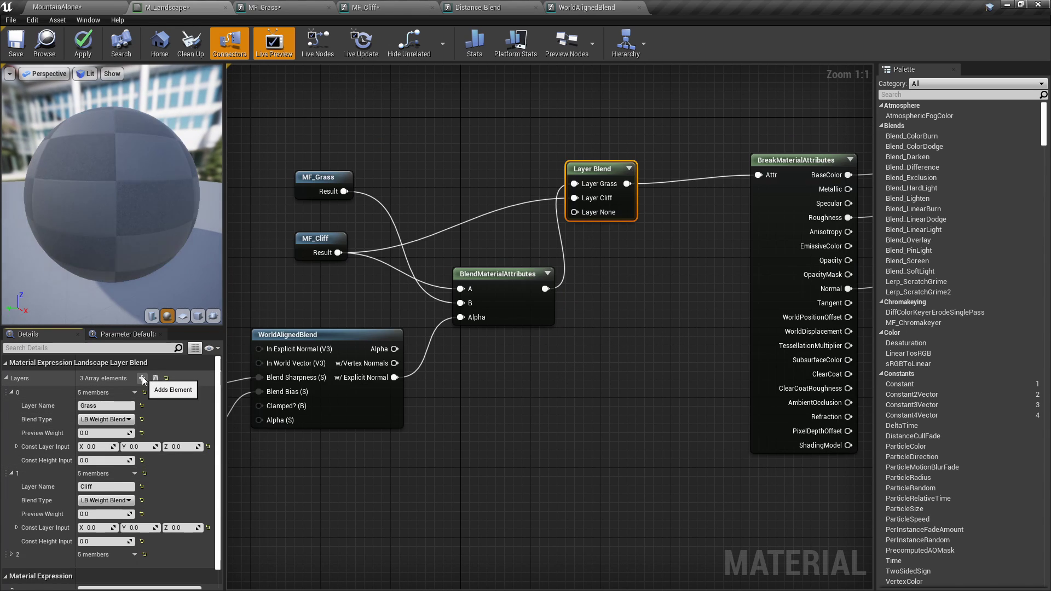
click(11, 555)
scroll(33, 547, down, 2)
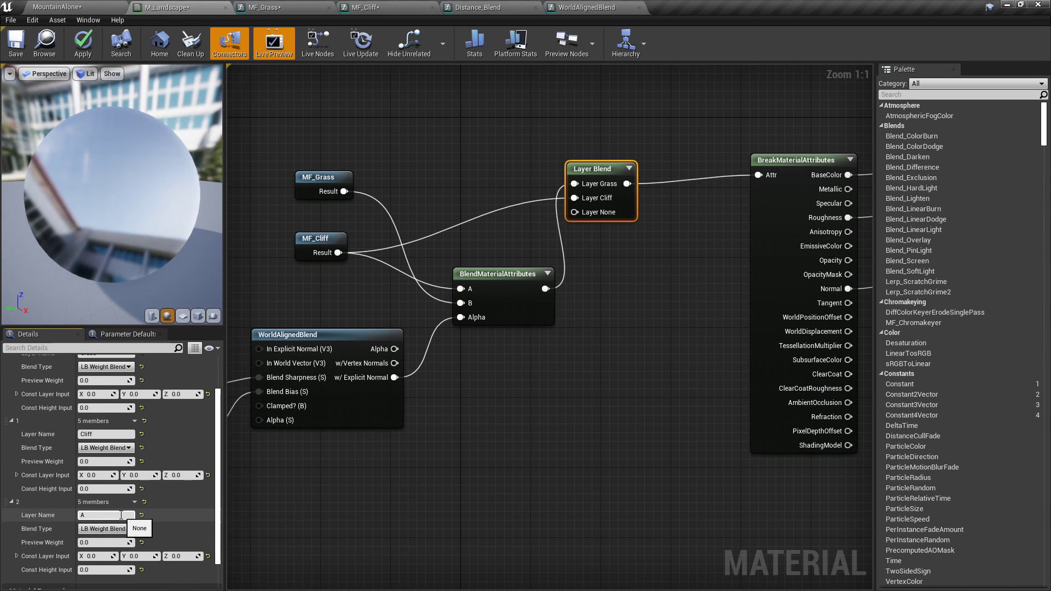
click(121, 515)
text(Auto)
key(Return)
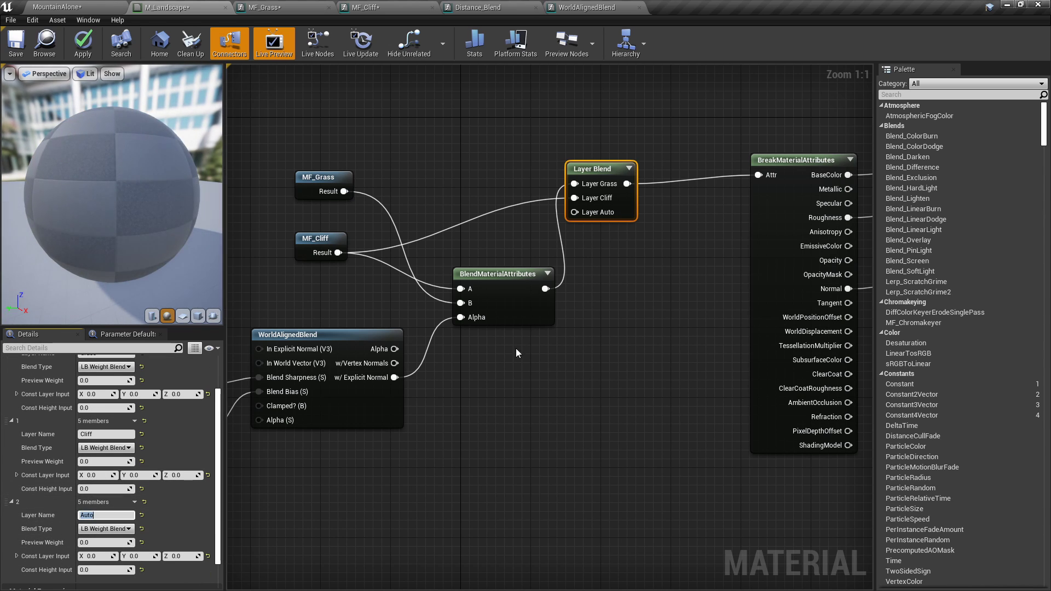
Connect BlendMaterialAttributes to Layer Auto and MF_Grass to Layer Grass, and apply the material
drag(545, 288, 575, 212)
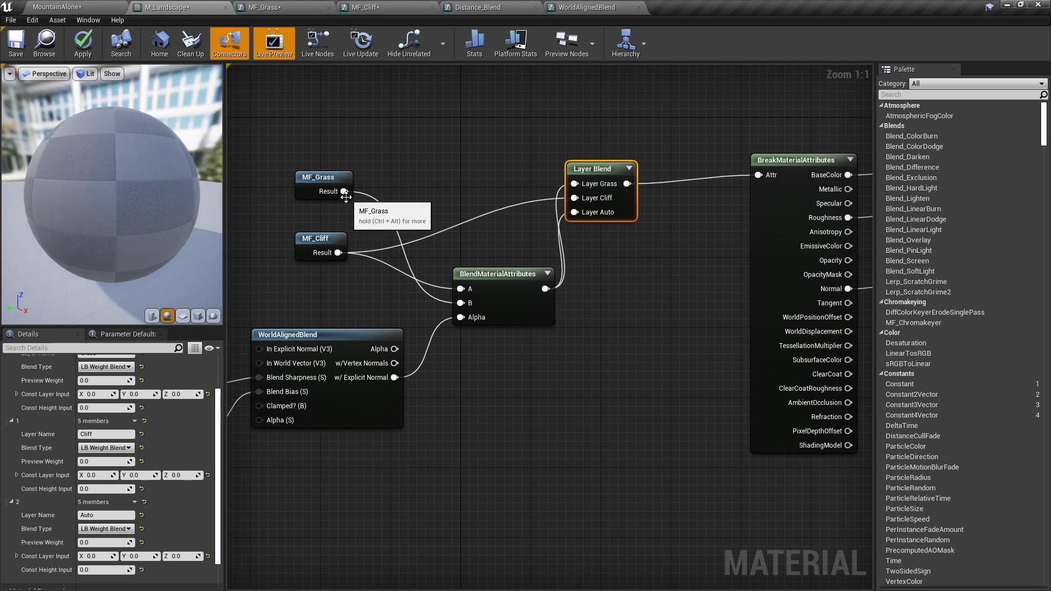
drag(344, 191, 574, 183)
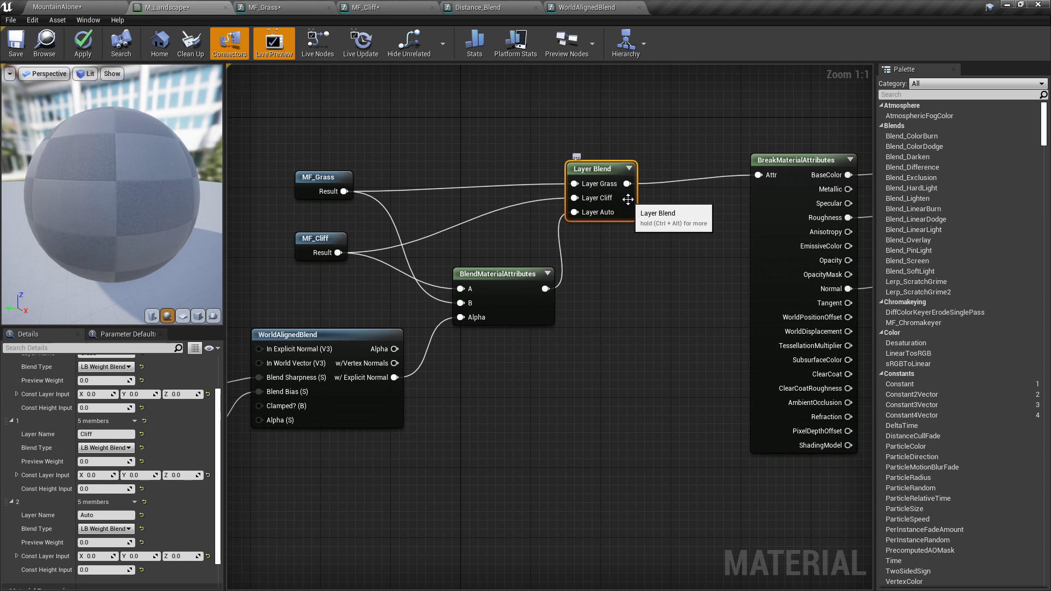
click(82, 54)
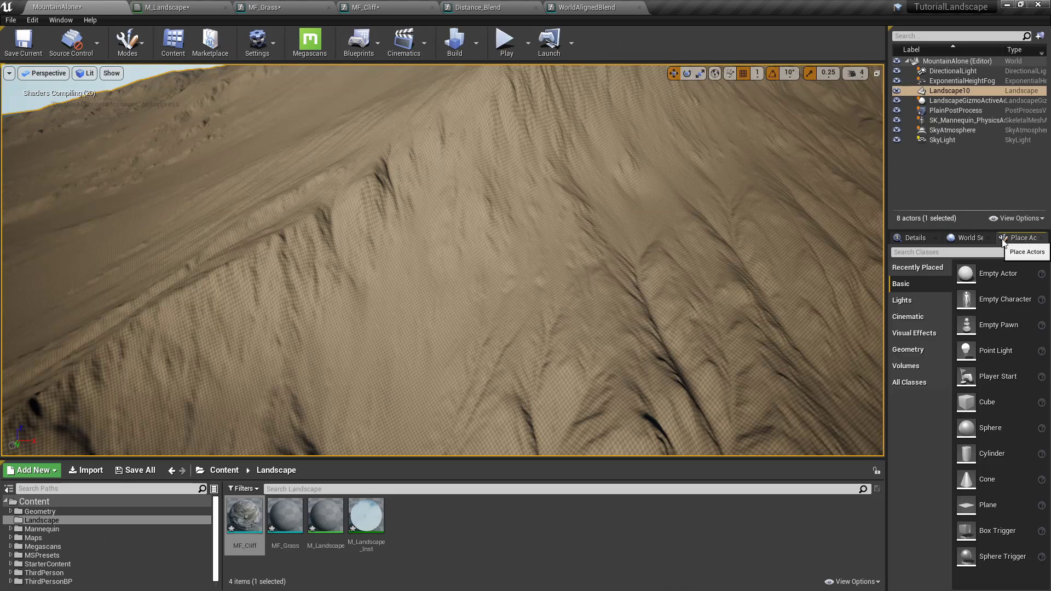
Check the target layers in the landscape Paint mode and save the modified materials and functions
key(shift+2)
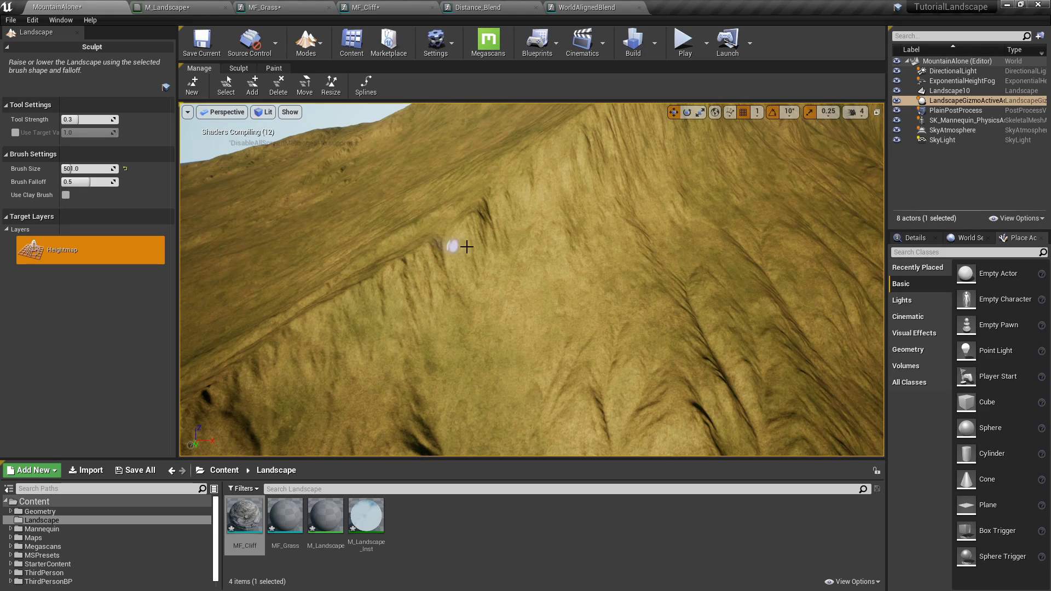
click(274, 68)
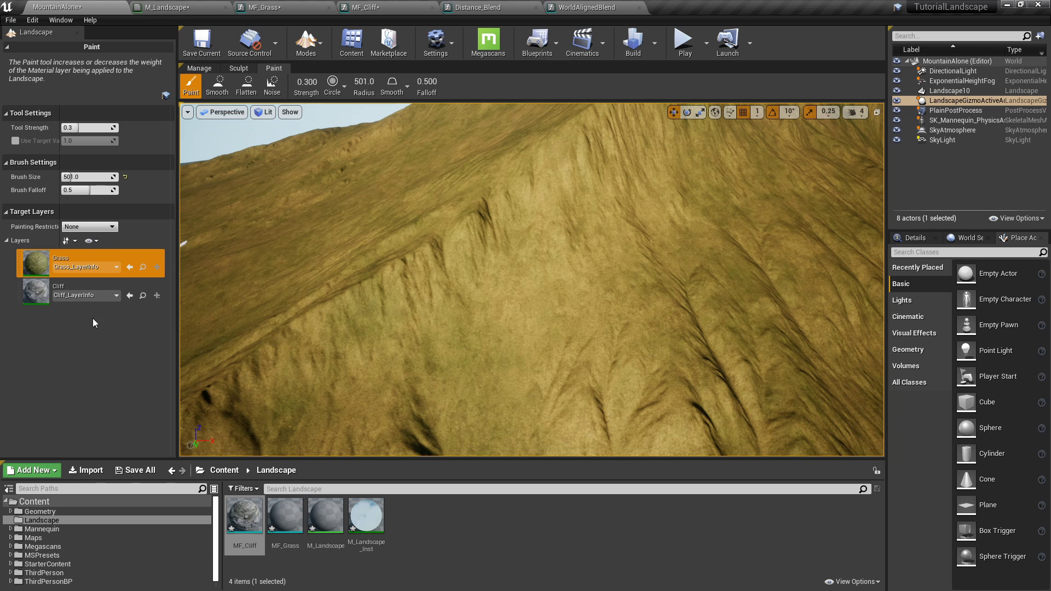
click(135, 470)
click(635, 400)
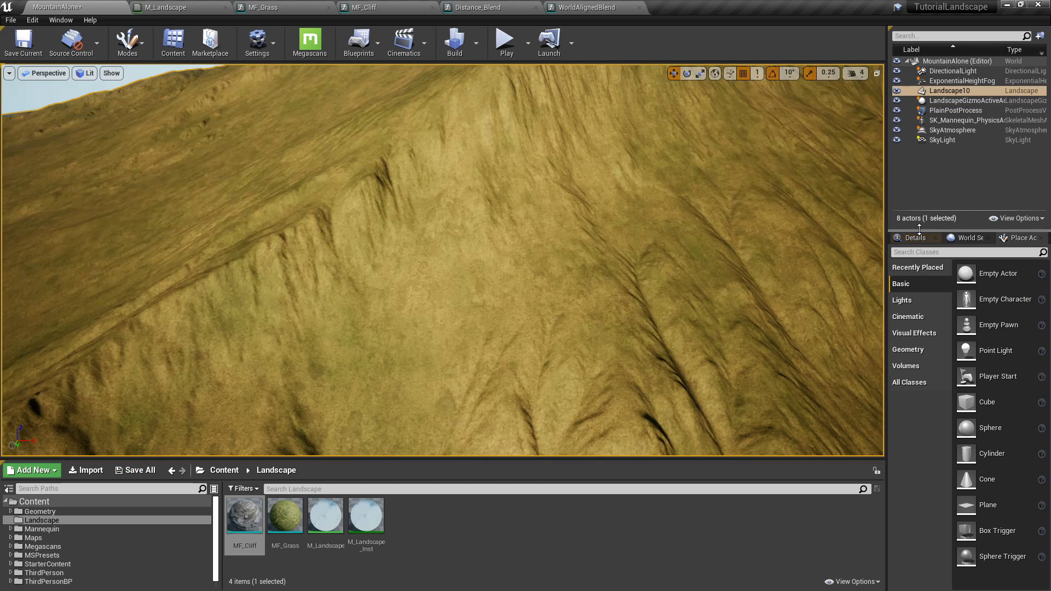
Clear Landscape10's landscape material and reassign M_Landscape_Inst to it
click(915, 238)
scroll(968, 453, down, 10)
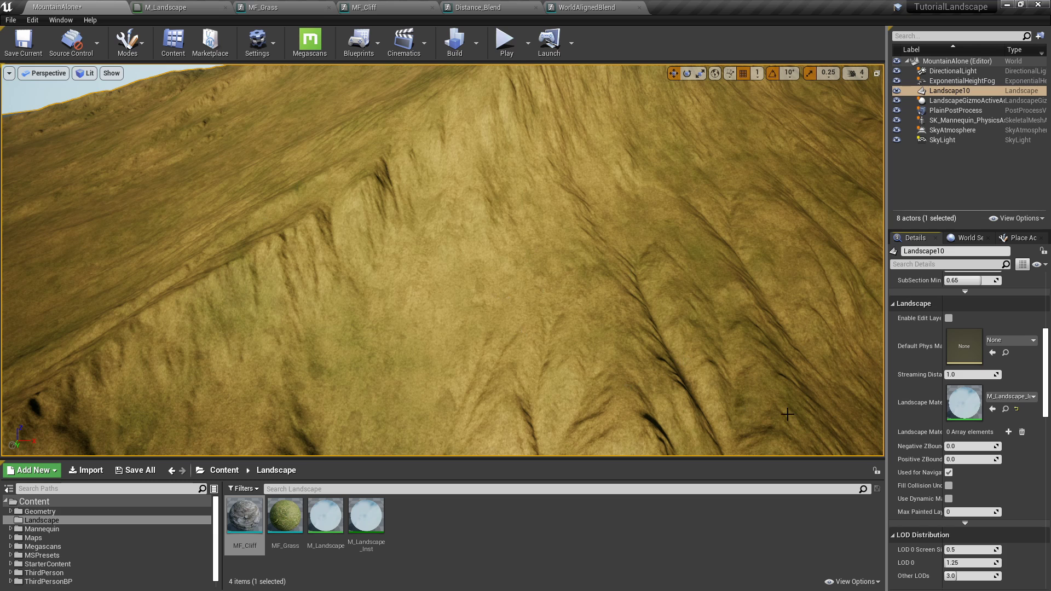
click(1017, 409)
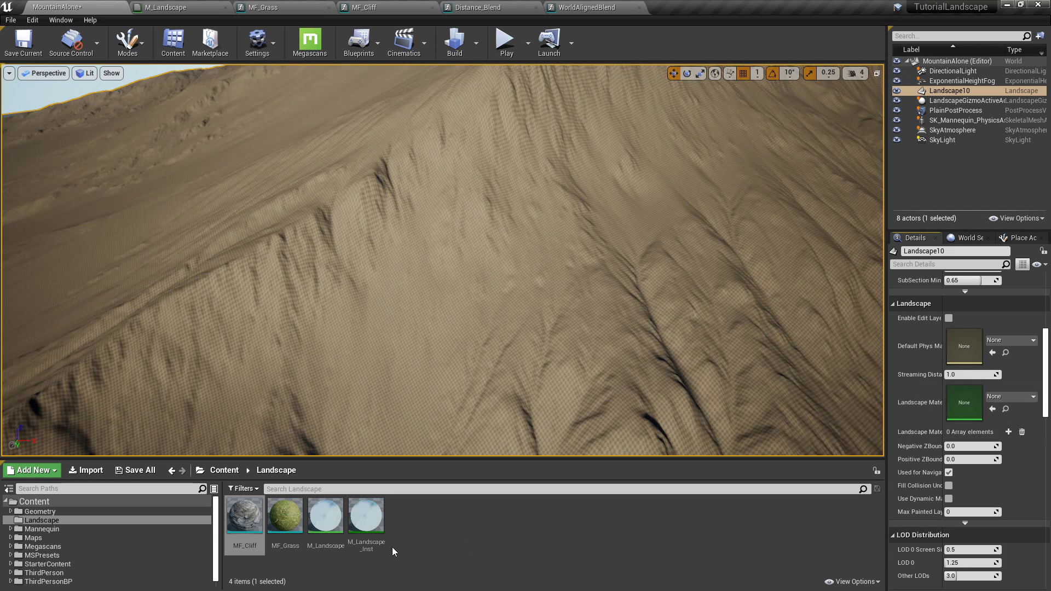
drag(366, 518, 964, 412)
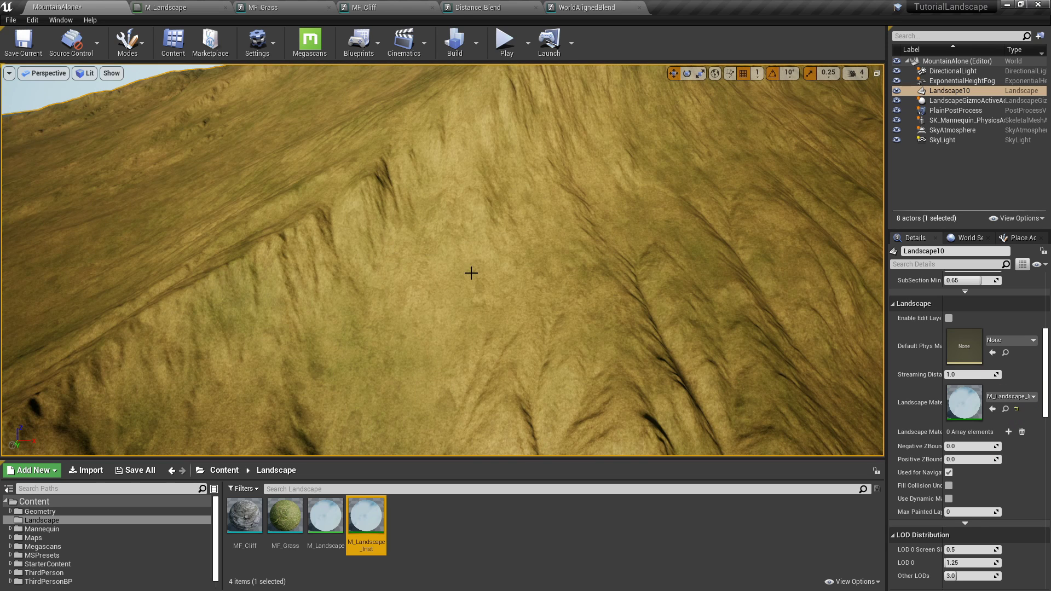
Create a weight-blended layer info named Auto_LayerInfo in MountainAlone_sharedassets for the Auto paint layer
right_drag(407, 245, 407, 245)
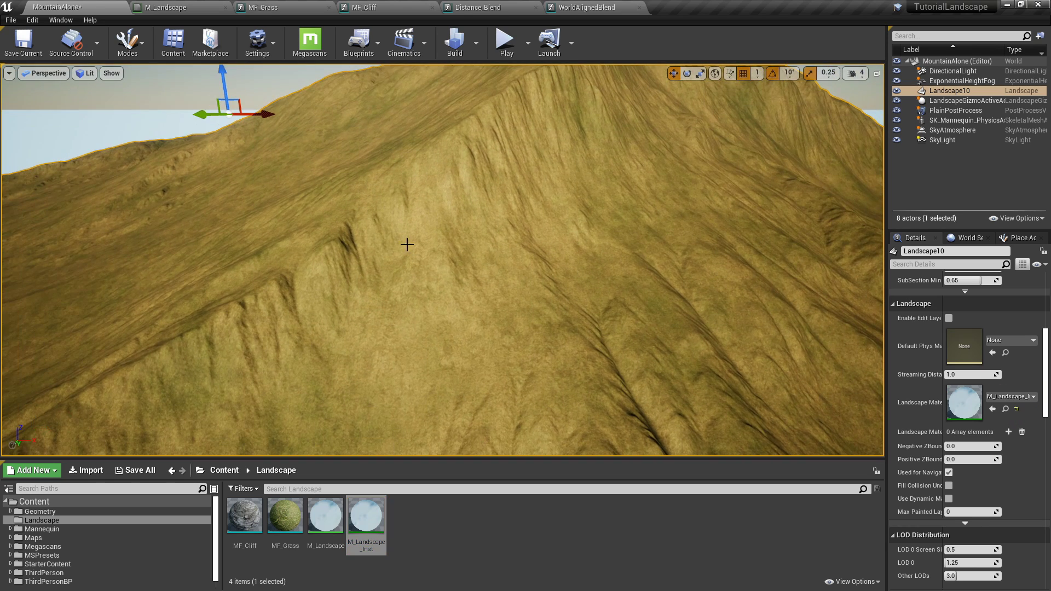
key(shift+3)
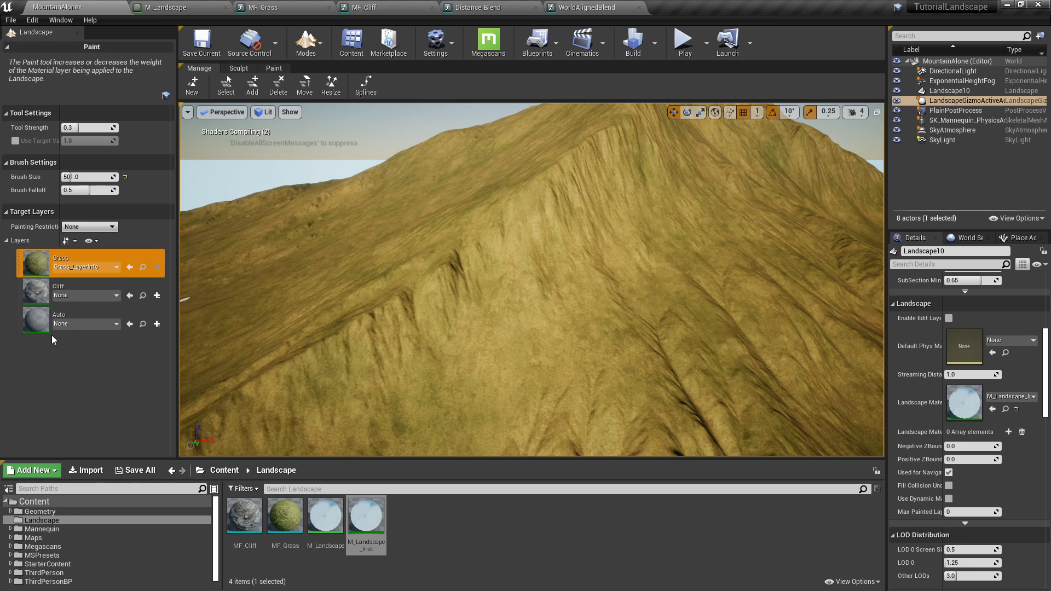
click(75, 310)
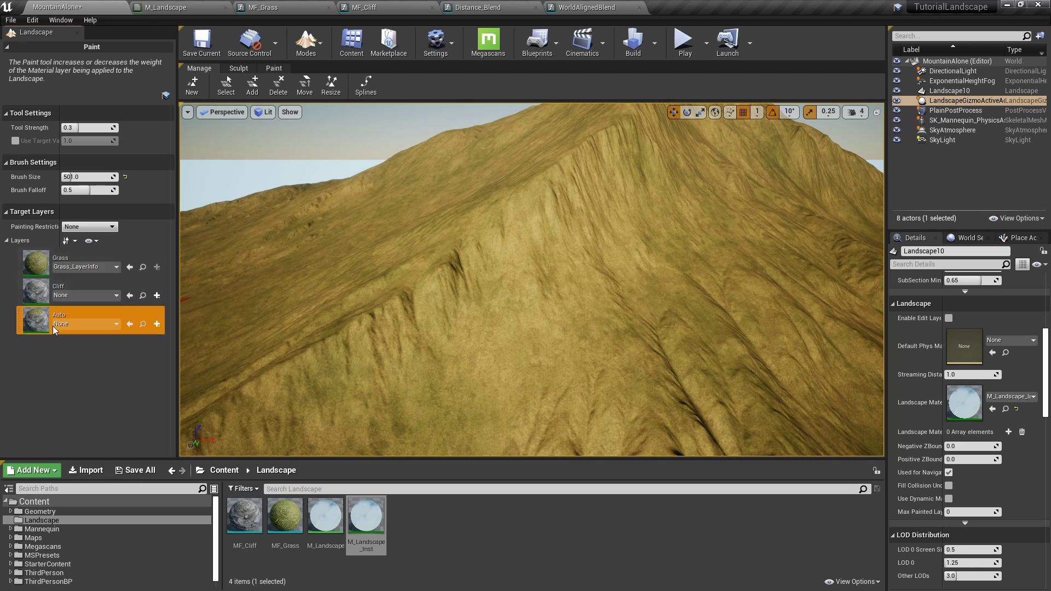
click(158, 325)
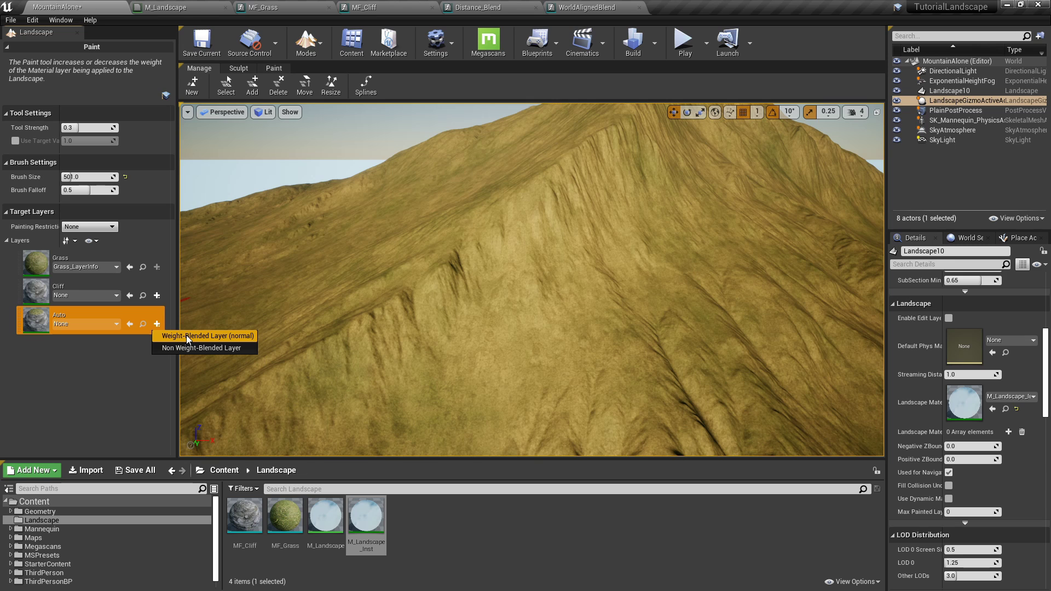
click(186, 336)
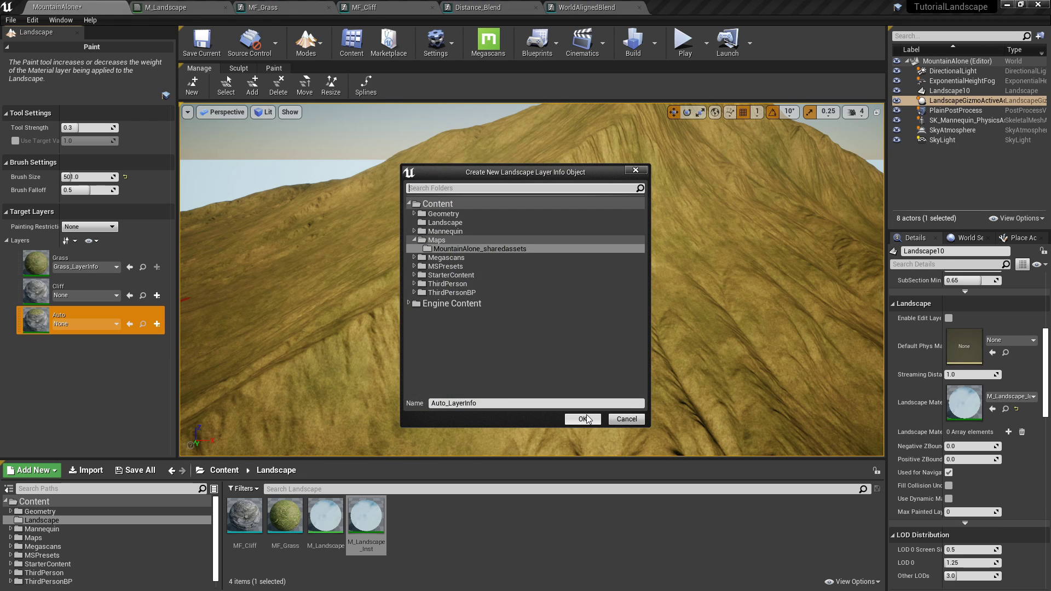
click(582, 420)
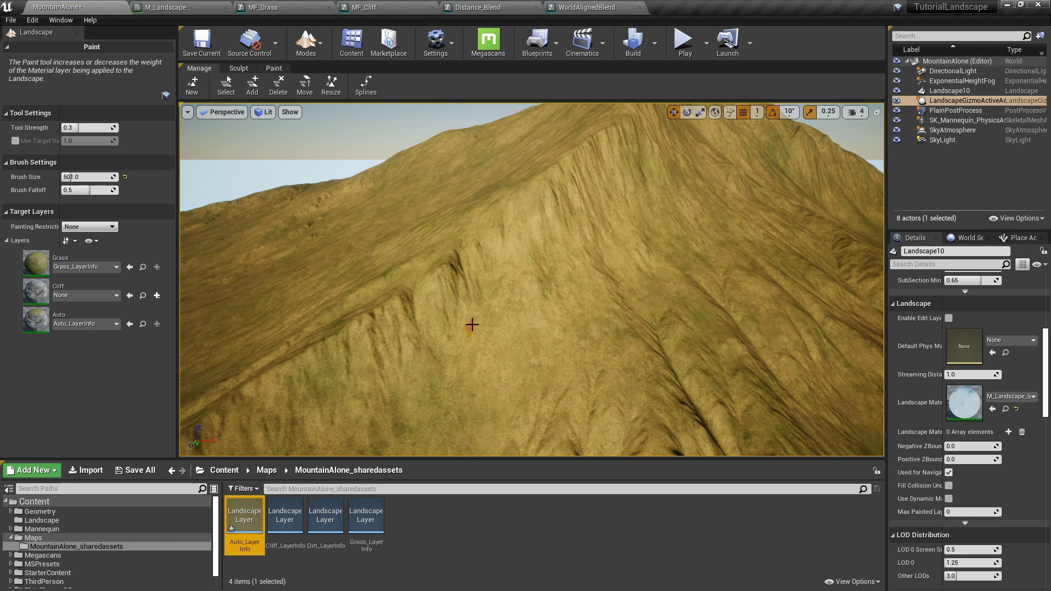
Clear the Grass paint layer from the landscape and fill the landscape with the Auto layer
mouse_move(472, 324)
right_down()
mouse_move(526, 311)
mouse_move(465, 316)
right_up()
click(53, 263)
right_click(82, 257)
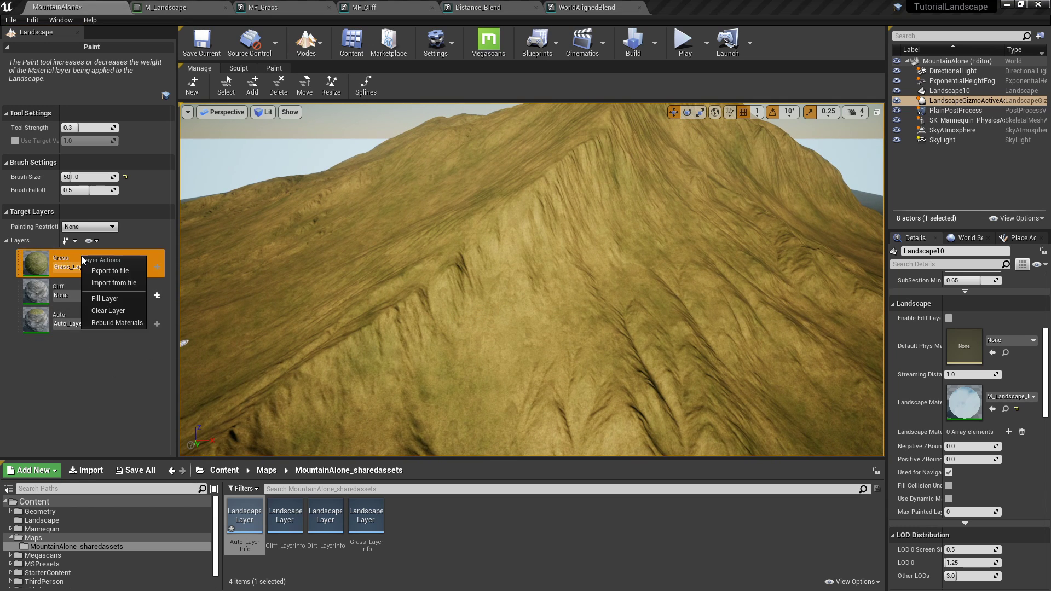
click(122, 311)
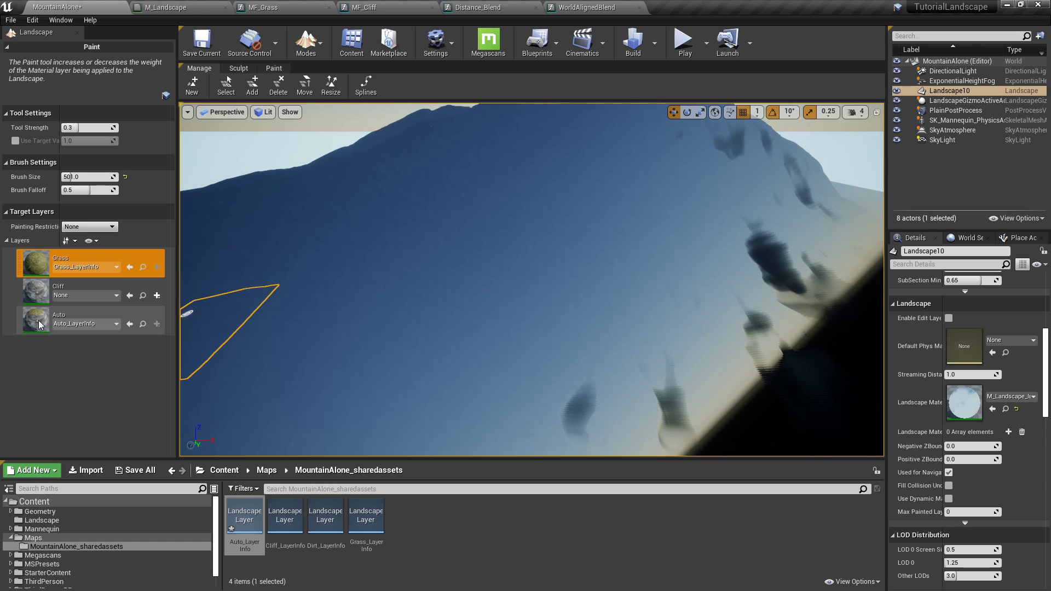
click(38, 320)
right_click(38, 320)
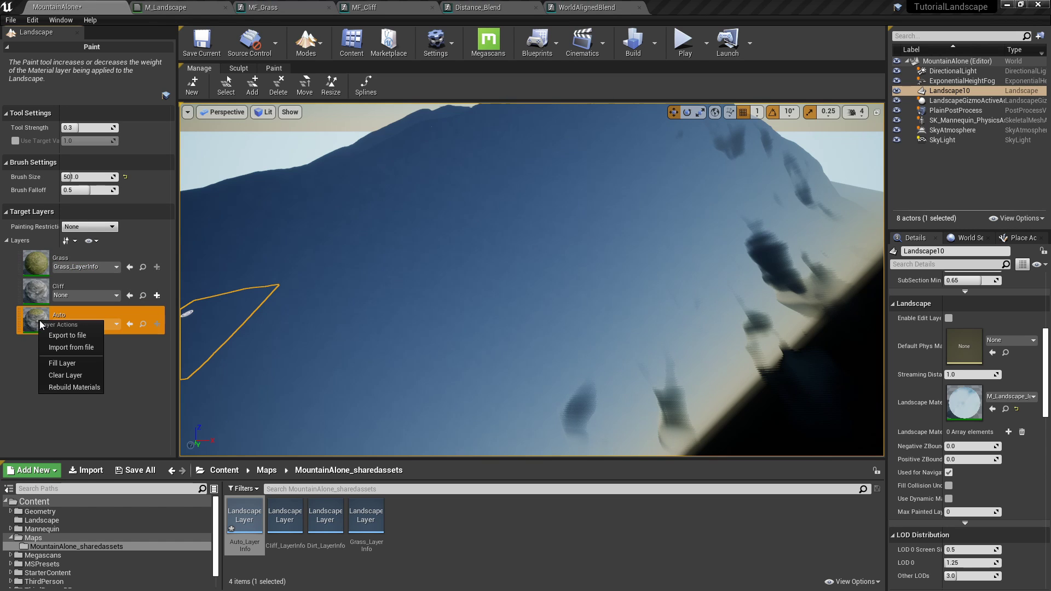
click(76, 363)
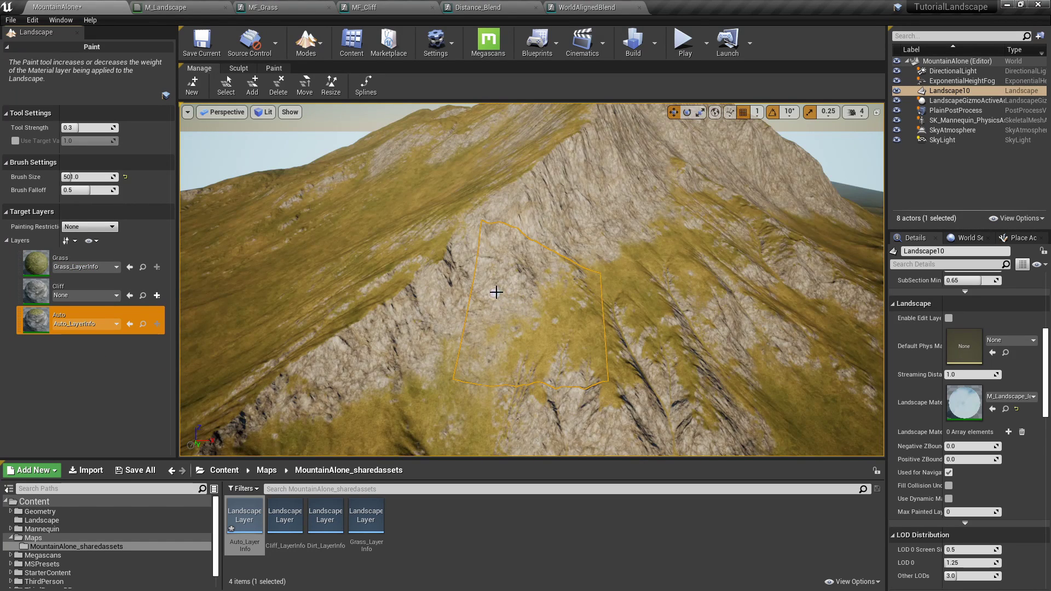
mouse_move(496, 293)
right_down()
mouse_move(509, 274)
mouse_move(515, 282)
mouse_move(523, 246)
mouse_move(493, 257)
mouse_move(542, 274)
mouse_move(515, 273)
right_up()
click(40, 264)
click(38, 299)
mouse_move(384, 296)
right_down()
mouse_move(448, 246)
mouse_move(448, 274)
mouse_move(421, 290)
mouse_move(416, 279)
mouse_move(475, 307)
mouse_move(492, 290)
mouse_move(475, 277)
mouse_move(510, 276)
mouse_move(492, 268)
mouse_move(320, 354)
right_up()
click(60, 264)
click(44, 295)
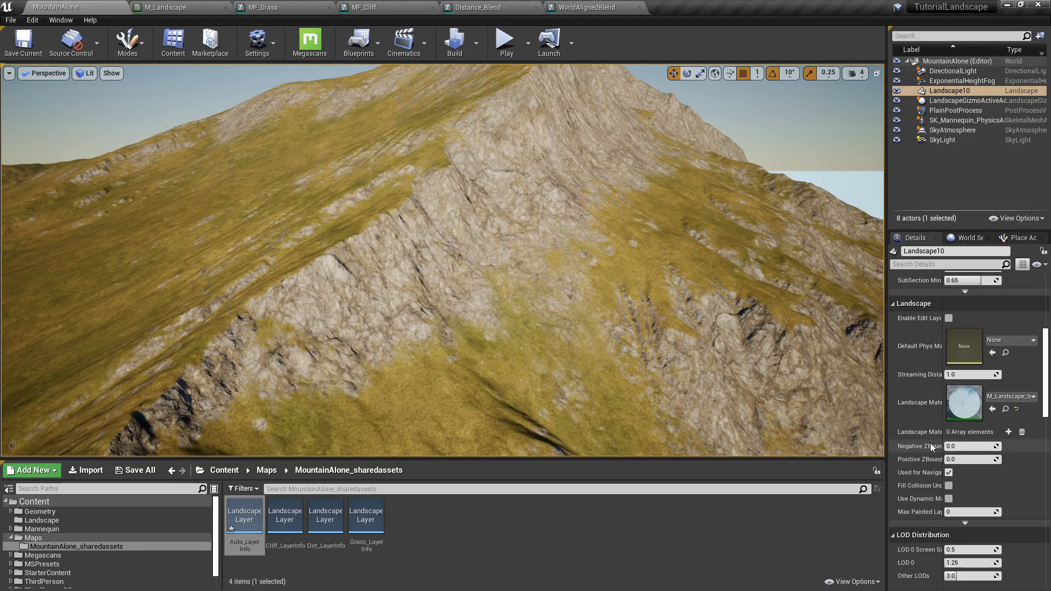
Try Slope Bias values of about -7.87 and -13.77 in M_Landscape_Inst, reset the parameter, and close the instance
double_click(962, 405)
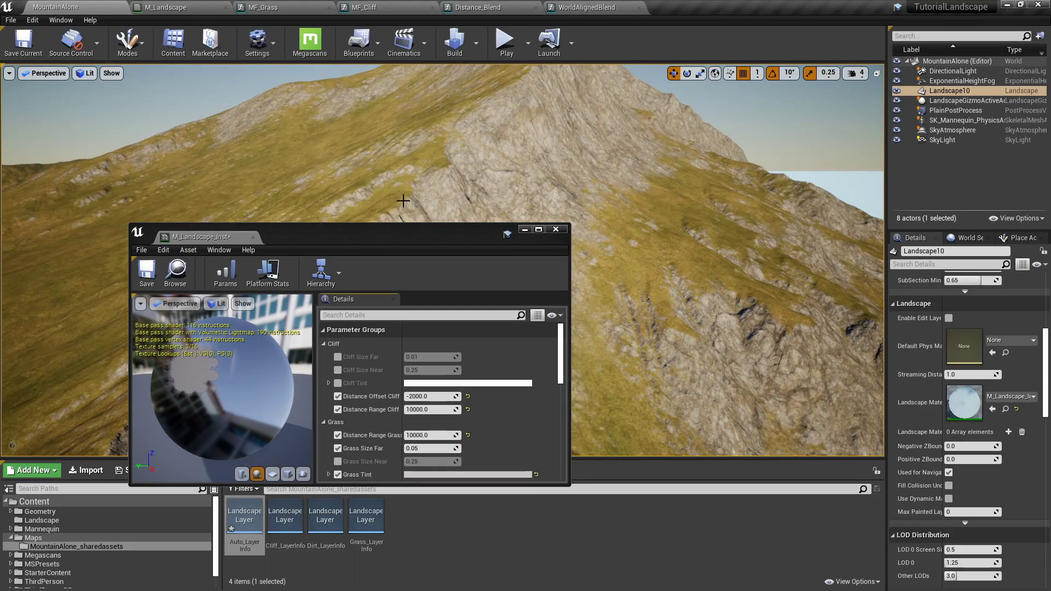
drag(428, 235, 161, 173)
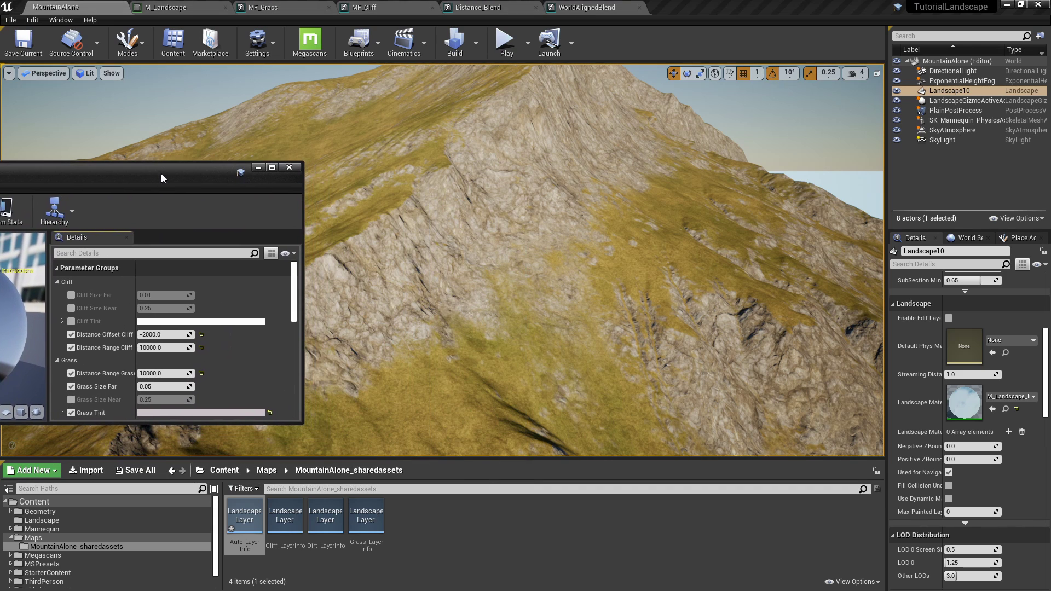
scroll(185, 320, down, 6)
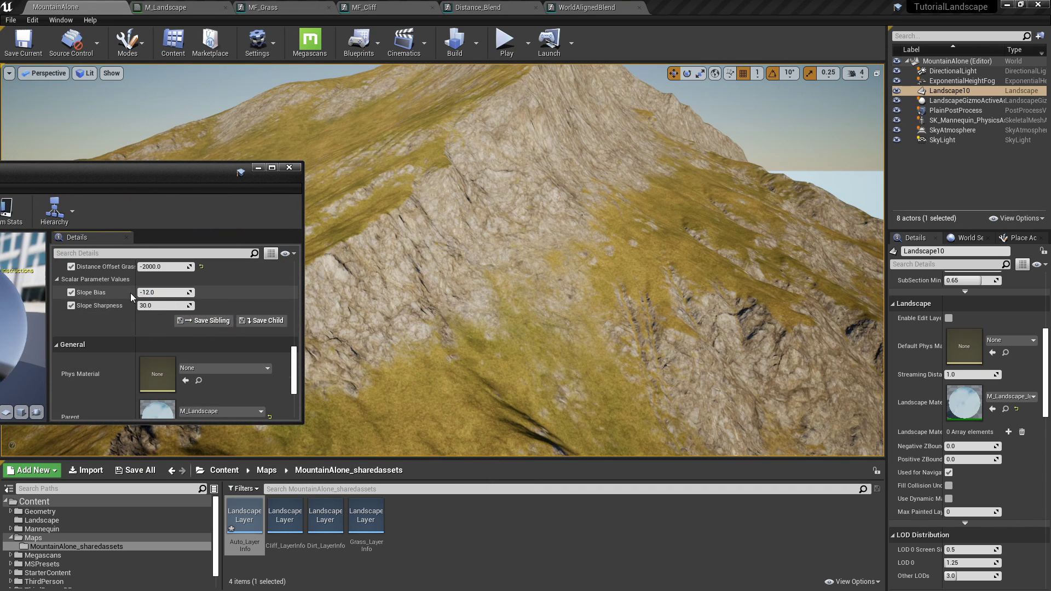
drag(153, 293, 153, 293)
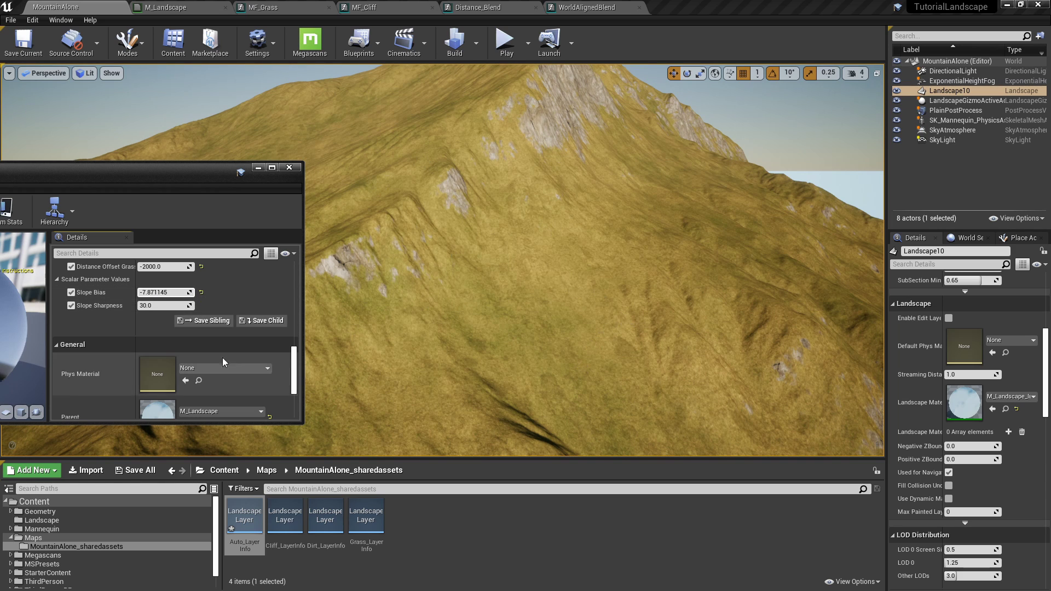
drag(186, 293, 174, 292)
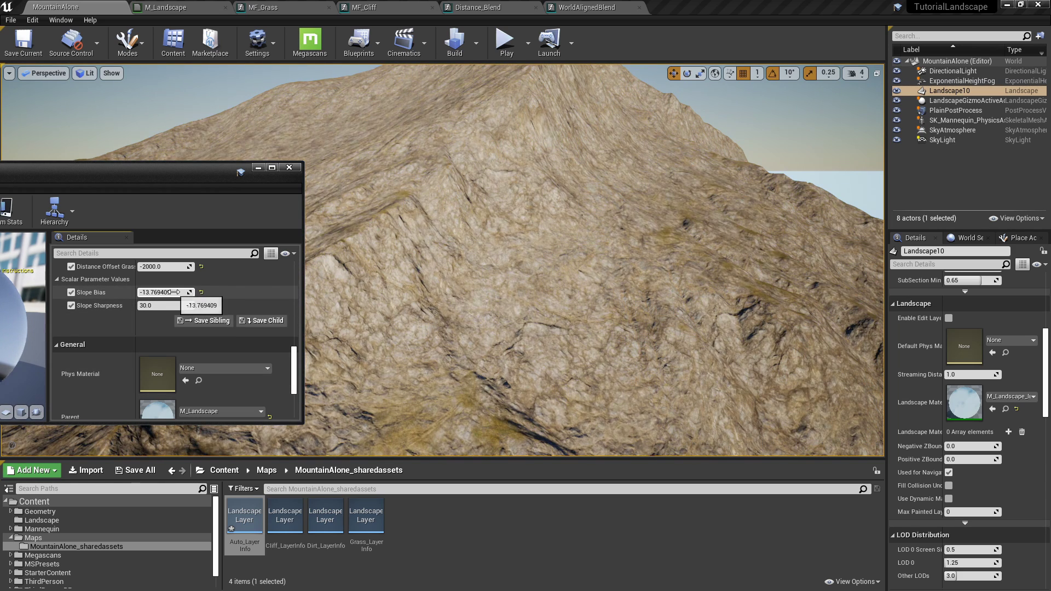
click(201, 292)
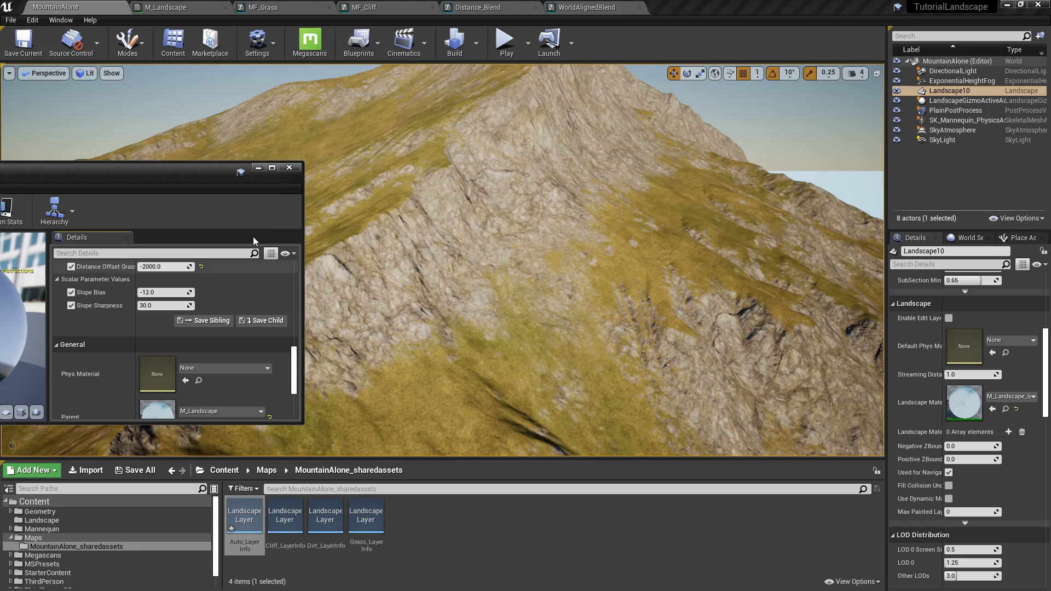
click(294, 170)
Inspect the transitions between grass and cliff on the mountain slopes up close
right_drag(458, 237, 457, 328)
mouse_move(512, 231)
right_down()
mouse_move(493, 247)
mouse_move(536, 241)
mouse_move(504, 236)
mouse_move(512, 231)
right_up()
drag(512, 231, 492, 276)
right_drag(447, 262, 426, 284)
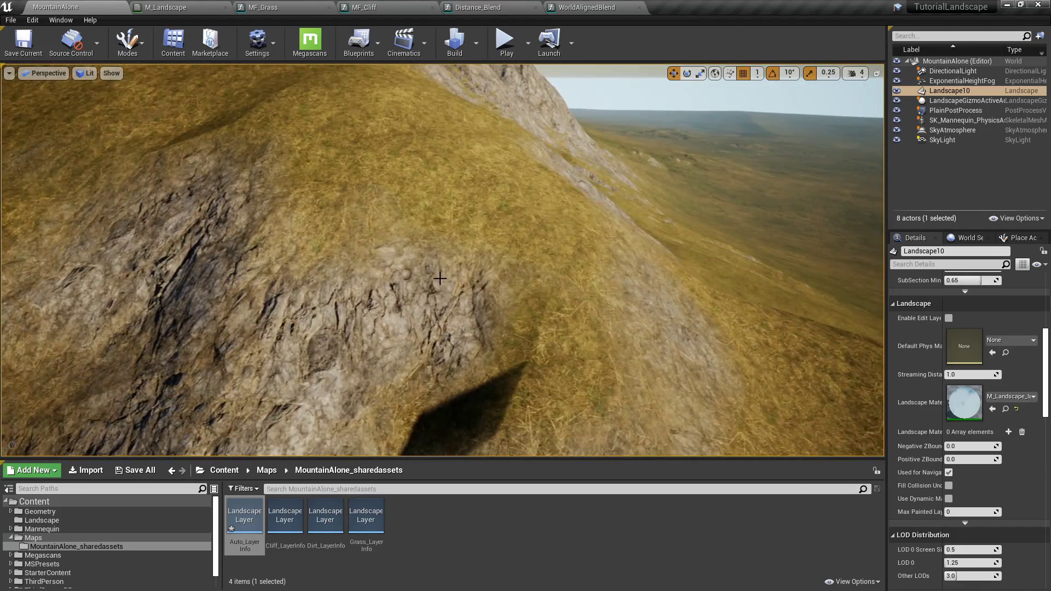
right_drag(466, 233, 498, 286)
drag(557, 257, 483, 329)
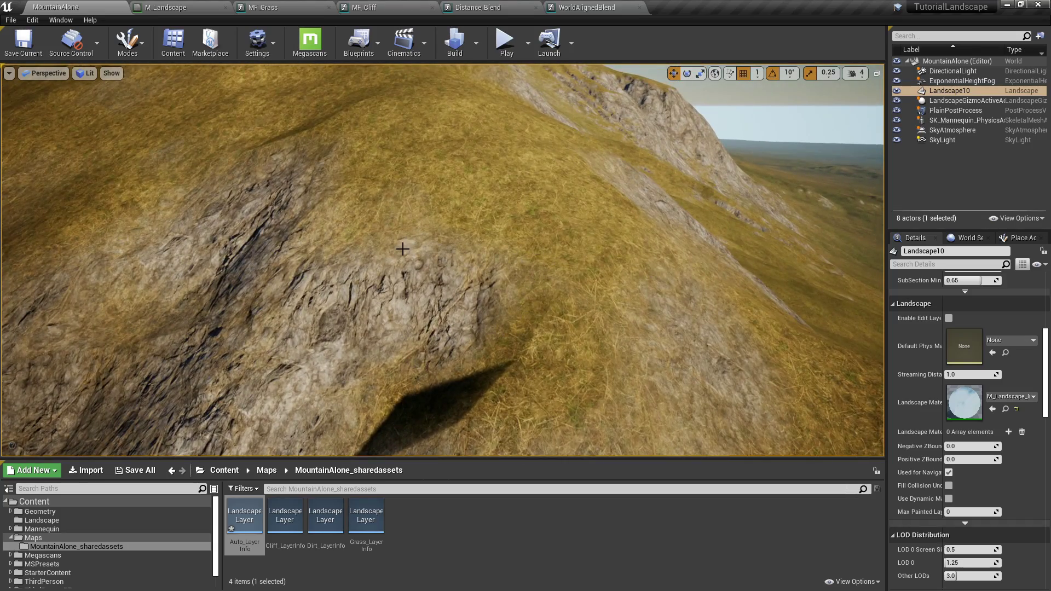
right_drag(458, 290, 458, 252)
Return to the M_Landscape graph and review the WorldAlignedBlend outputs and their link to BlendMaterialAttributes
click(188, 5)
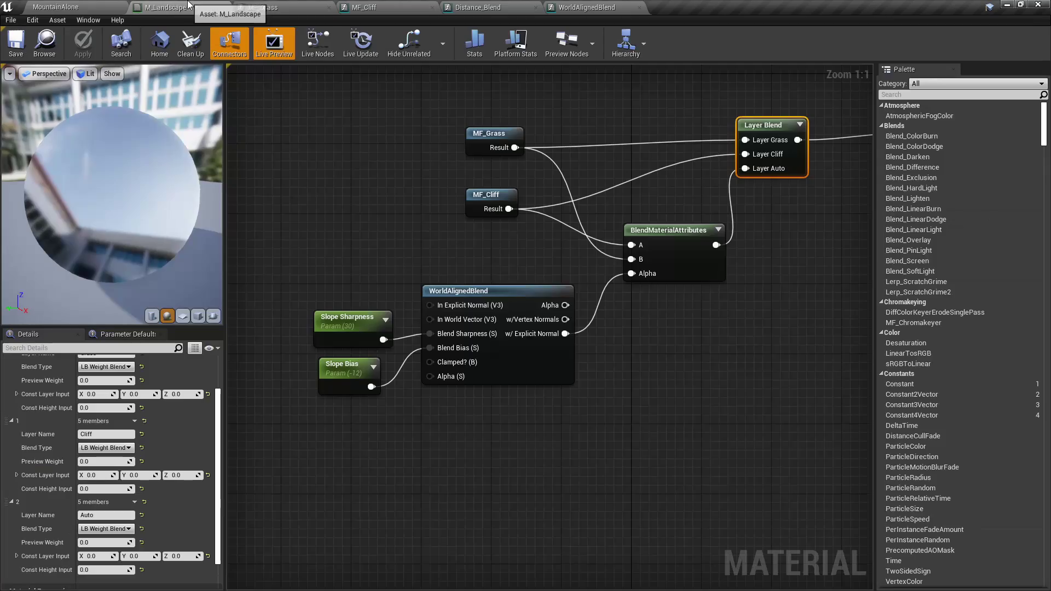
right_drag(575, 307, 473, 319)
drag(465, 316, 520, 324)
right_drag(500, 351, 542, 341)
scroll(520, 326, down, 2)
drag(512, 317, 548, 325)
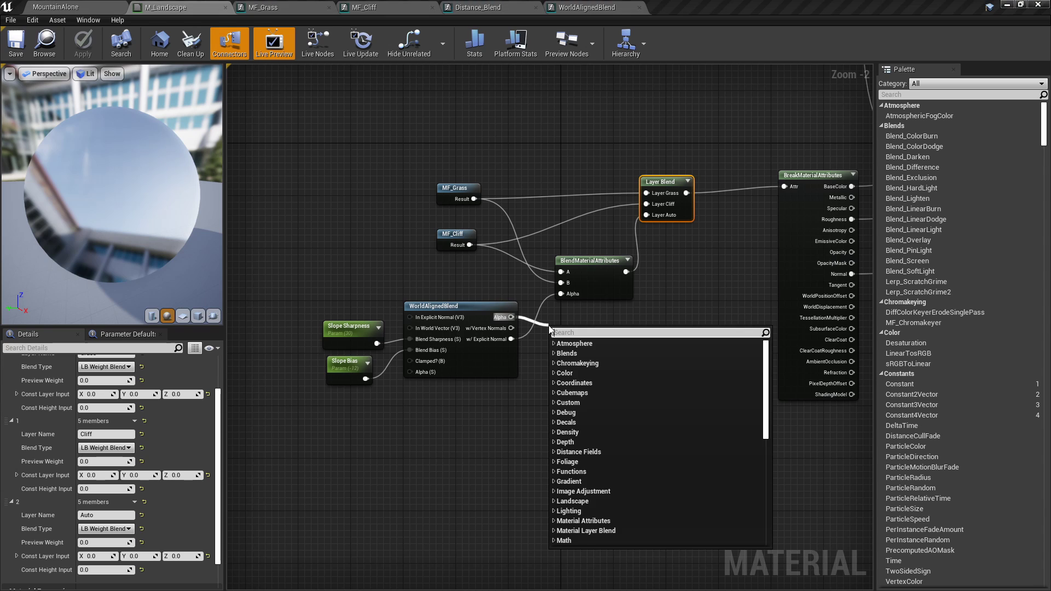
click(673, 362)
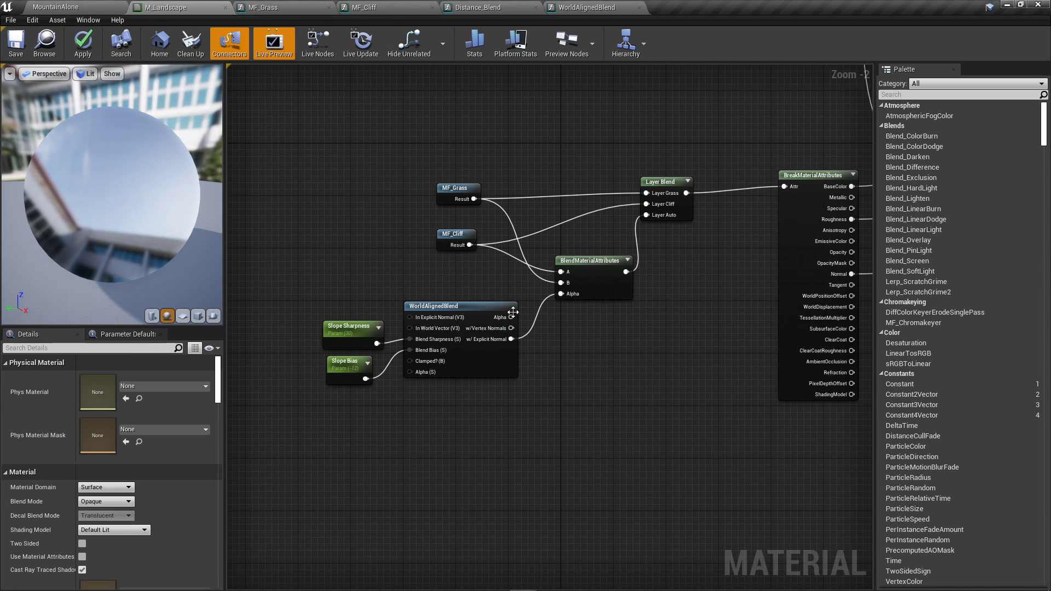
drag(512, 317, 571, 323)
key(Escape)
Add a MatLayerBlend_Standard node in the empty space below BlendMaterialAttributes
right_click(599, 348)
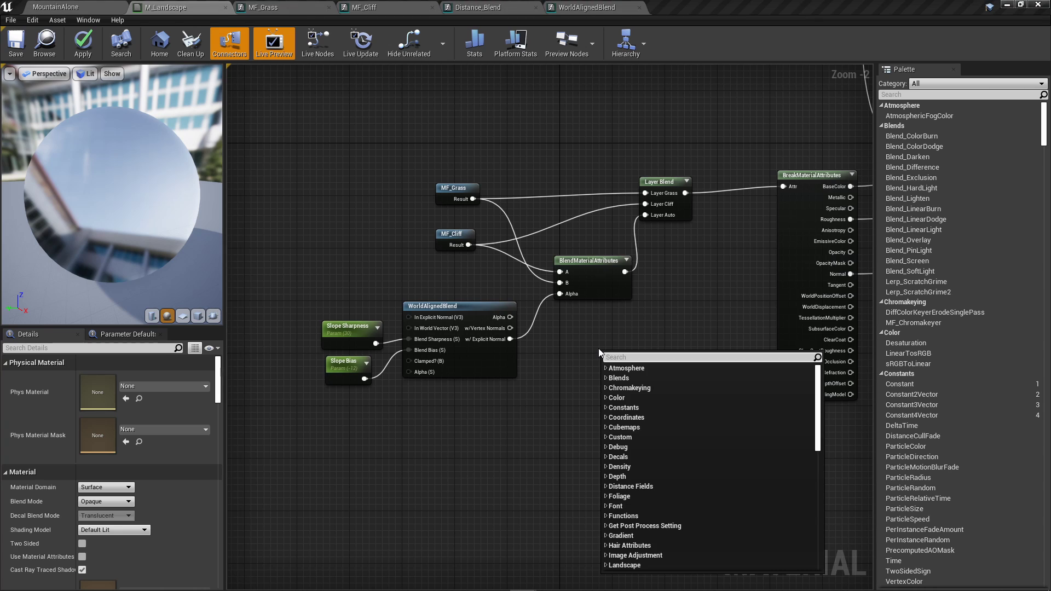
text(mat lay)
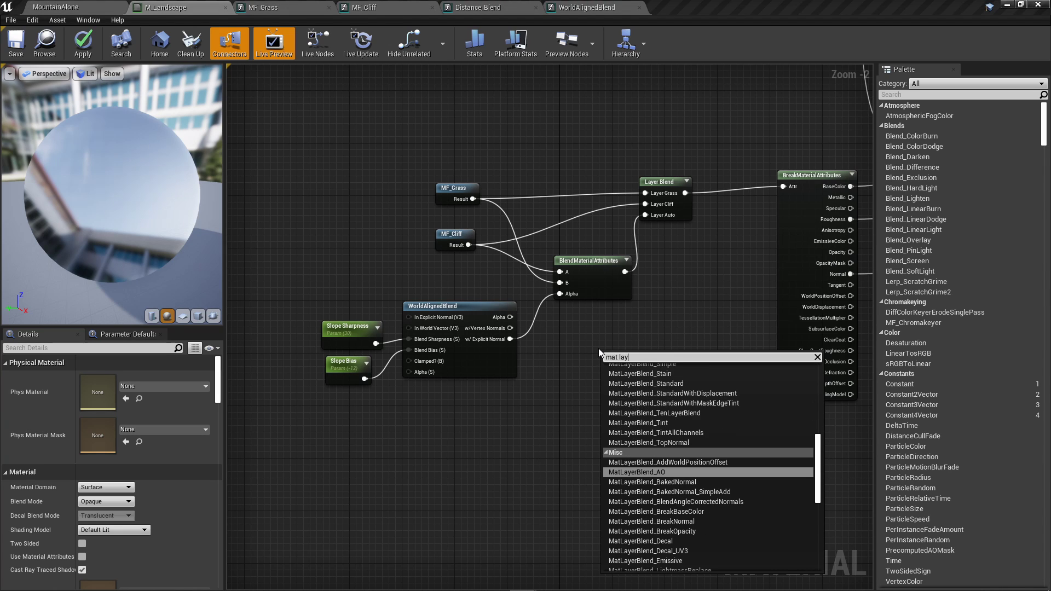
text(er blend sta)
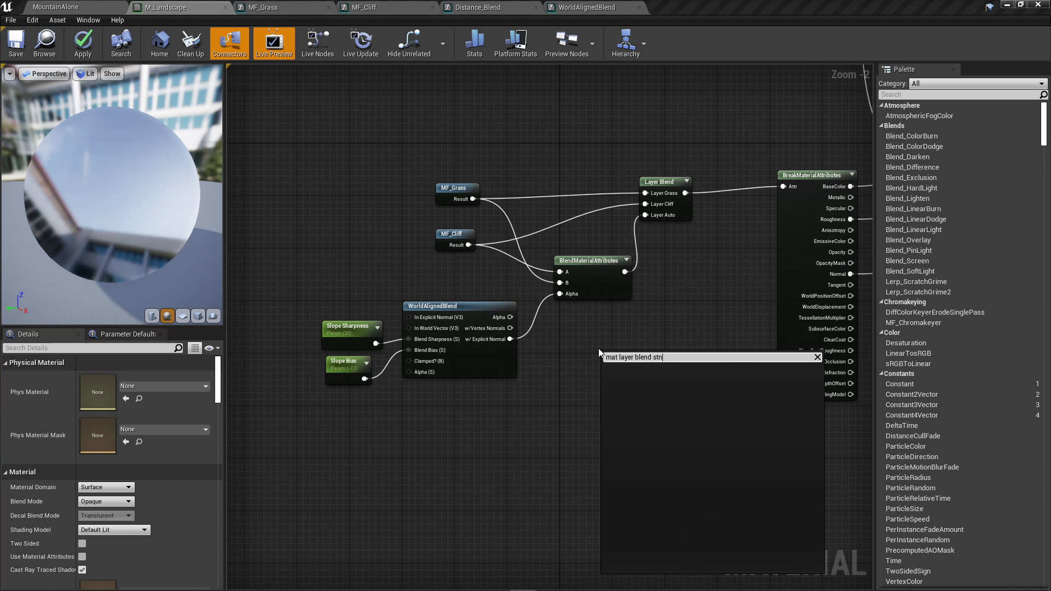
key(Up)
key(Up)
key(Up)
key(Up)
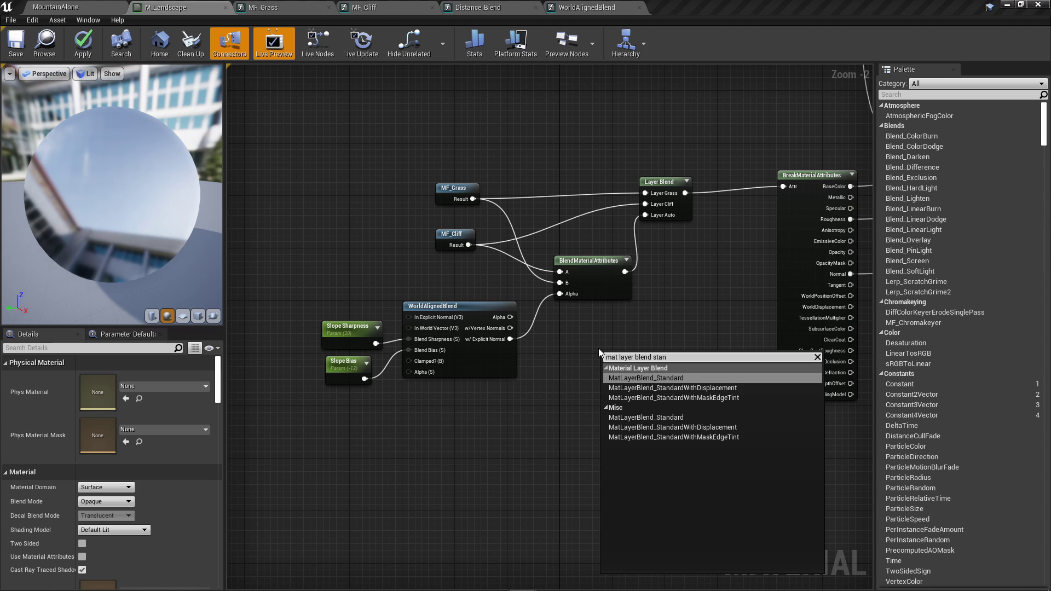
key(Return)
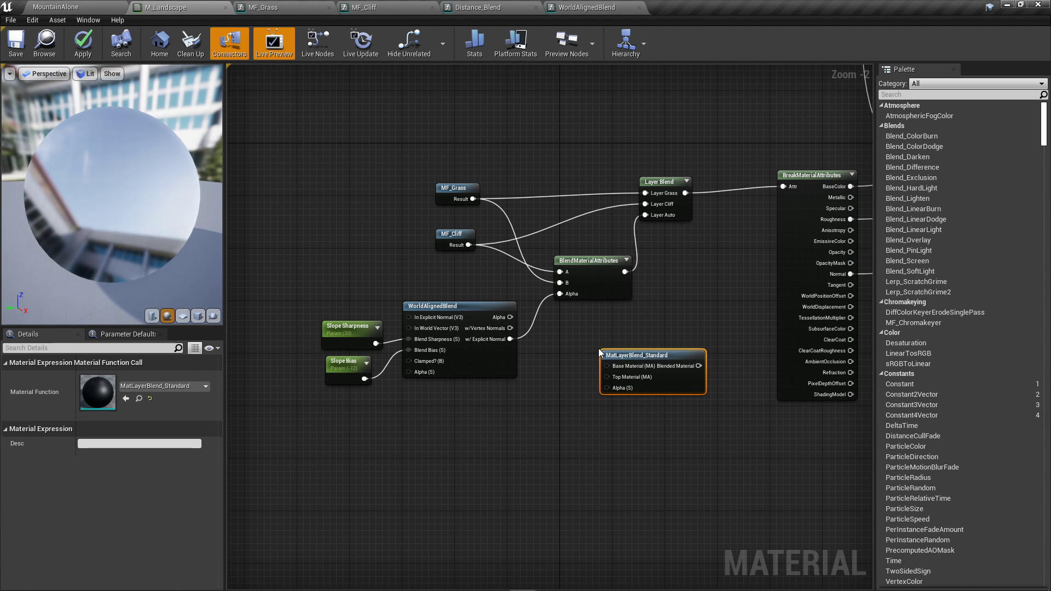
drag(510, 339, 549, 345)
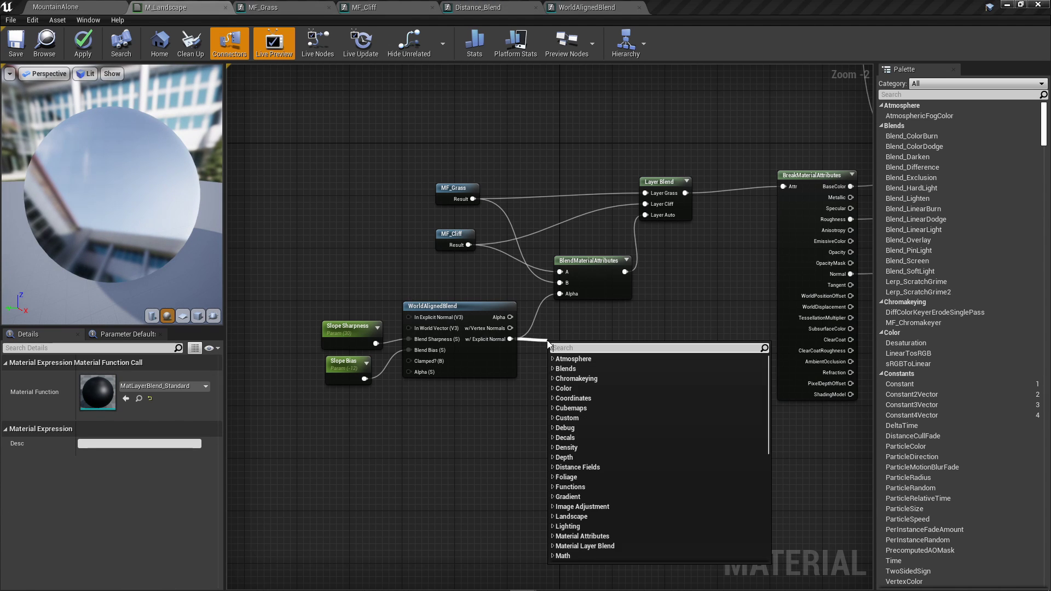
drag(506, 318, 575, 341)
click(534, 326)
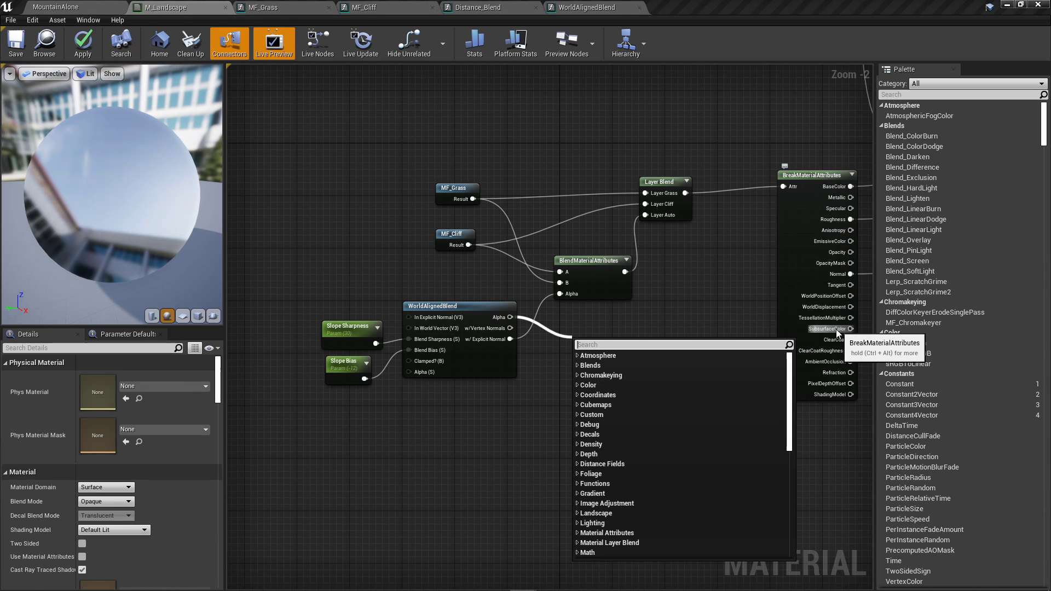
click(540, 380)
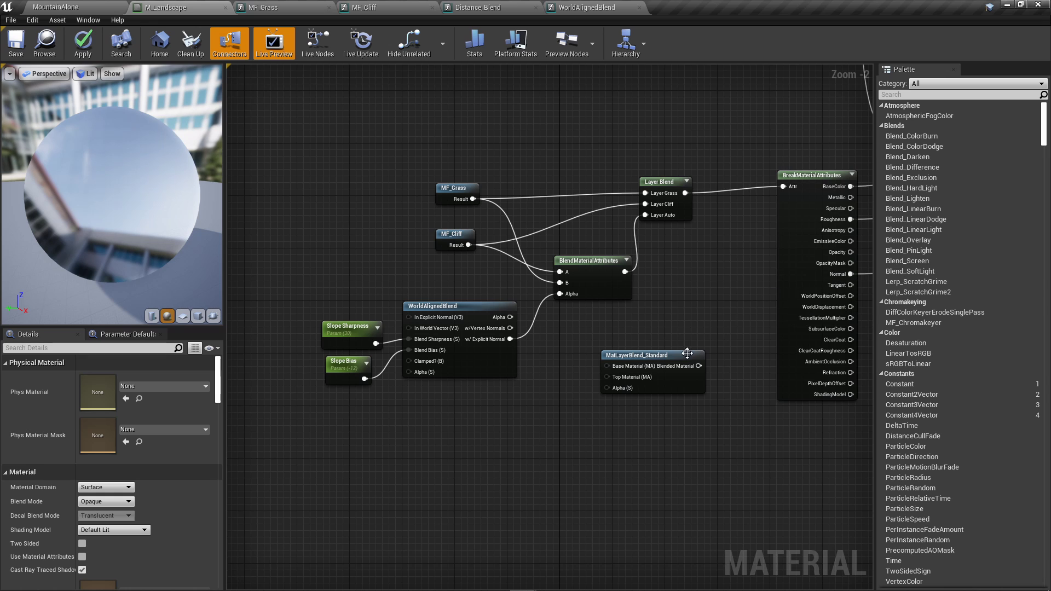
Move MatLayerBlend_Standard slightly away from BlendMaterialAttributes and open its material function to view the whole graph
drag(680, 356, 657, 376)
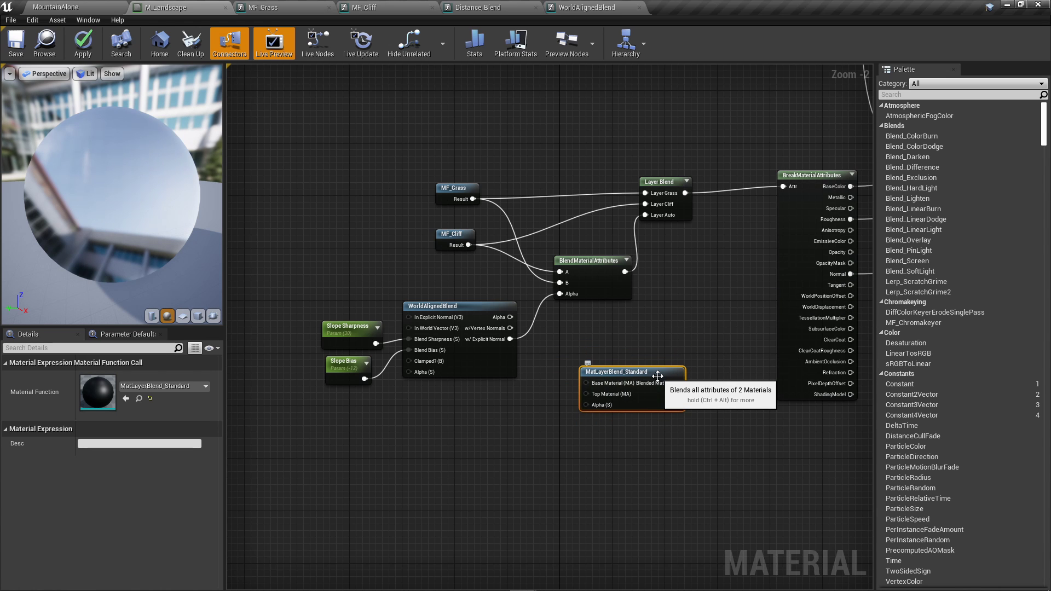
double_click(636, 372)
scroll(728, 323, down, 5)
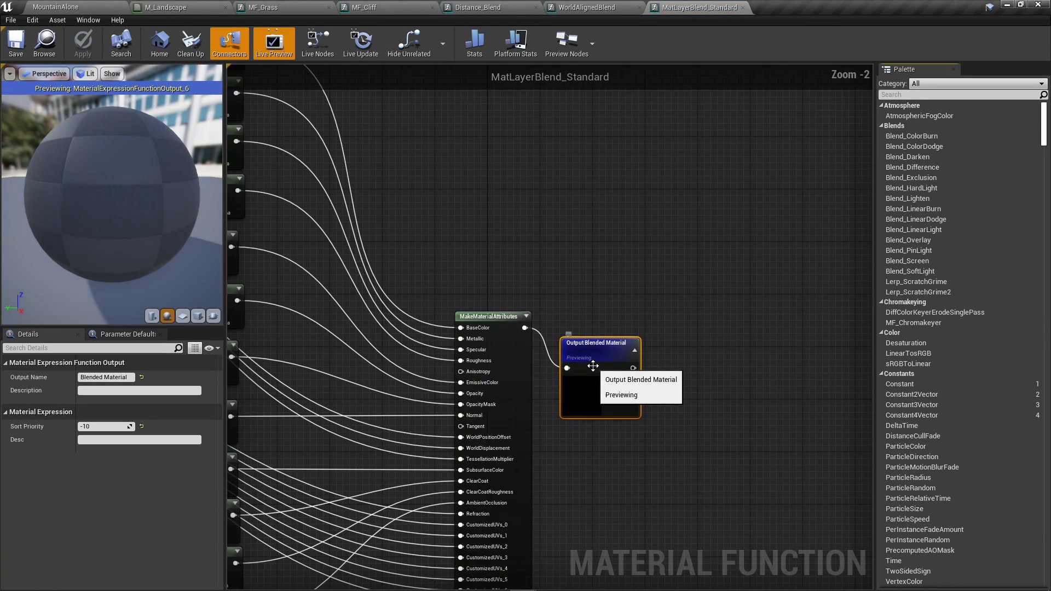
right_drag(727, 320, 768, 336)
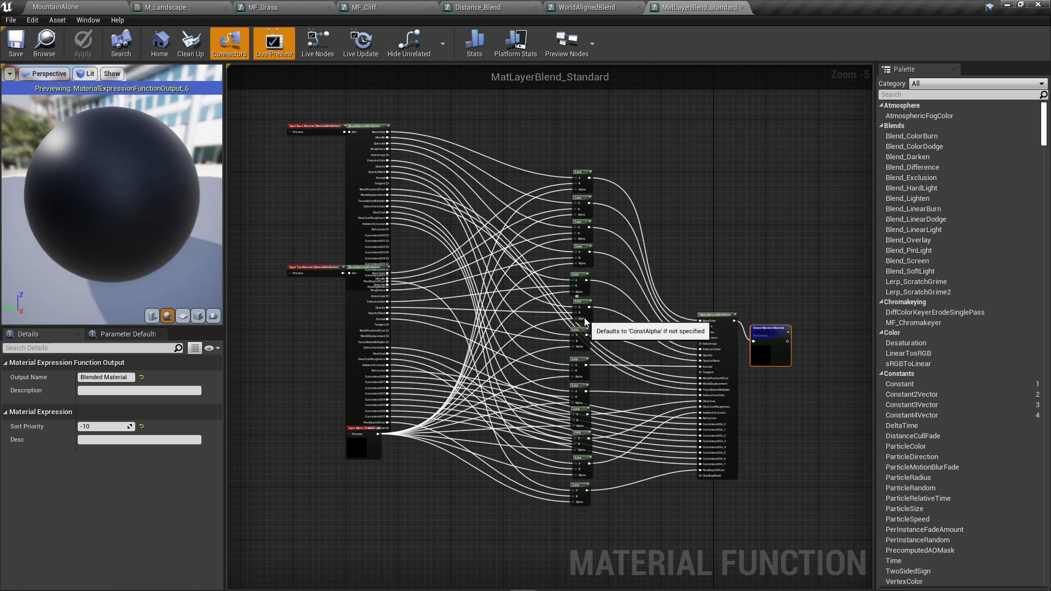
right_drag(504, 375, 528, 331)
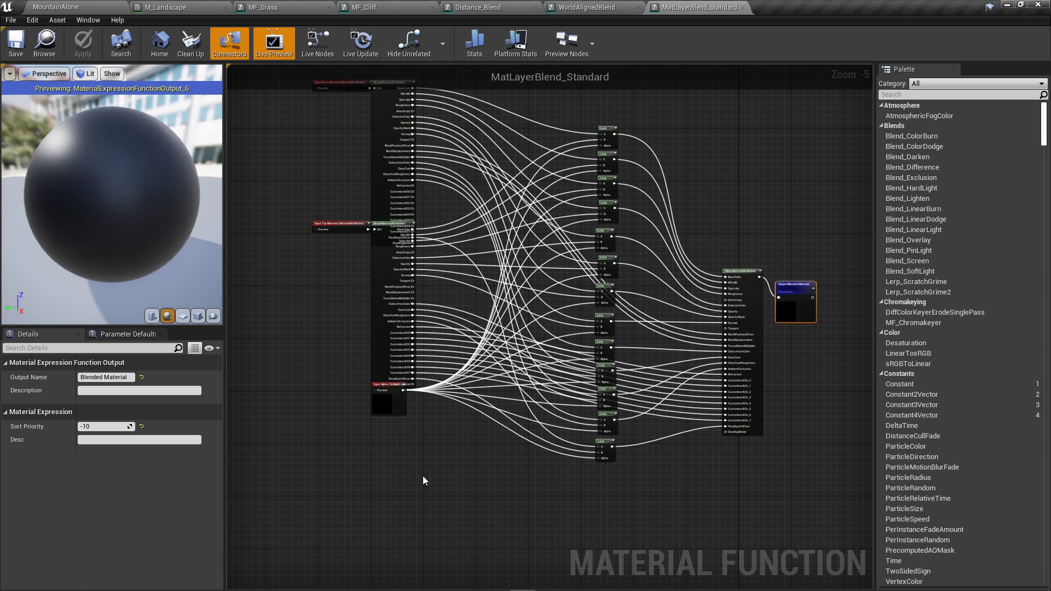
Separate the overlapping nodes in MatLayerBlend_Standard by moving Input Alpha and the second BreakMaterialAttributes node downward
click(395, 408)
drag(394, 409, 364, 486)
click(385, 313)
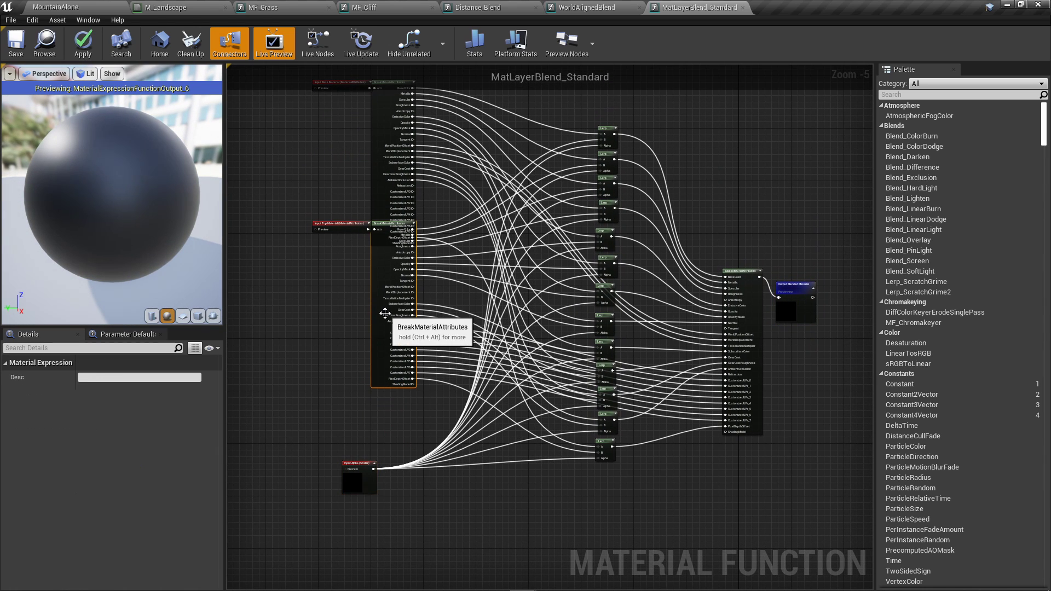
drag(380, 289, 373, 346)
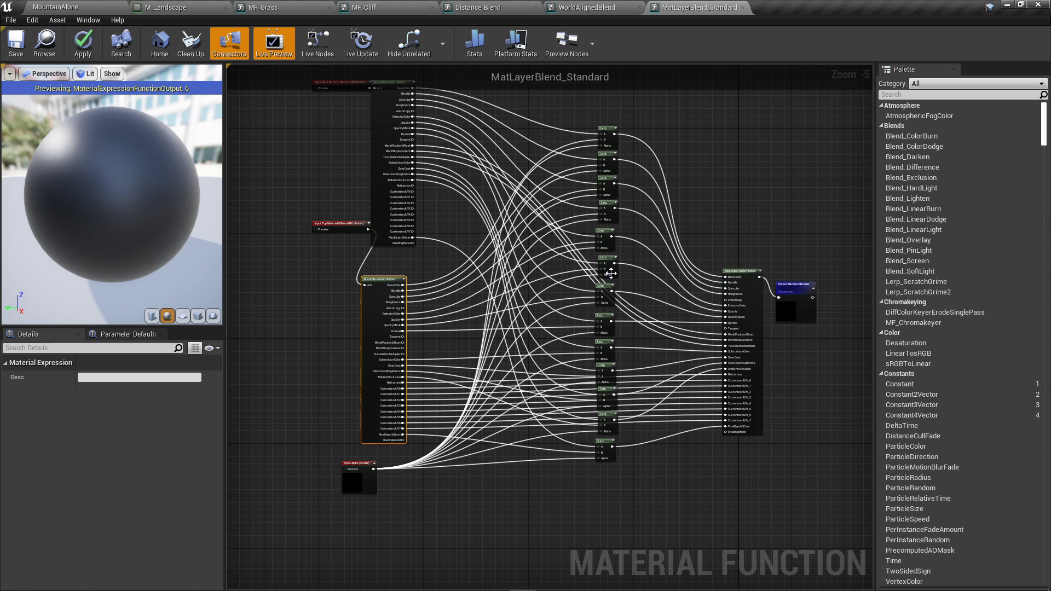
Examine how Input Alpha feeds the Lerp nodes in MatLayerBlend_Standard, shifting the input node slightly
right_drag(581, 456, 679, 292)
scroll(609, 379, up, 5)
scroll(599, 382, down, 4)
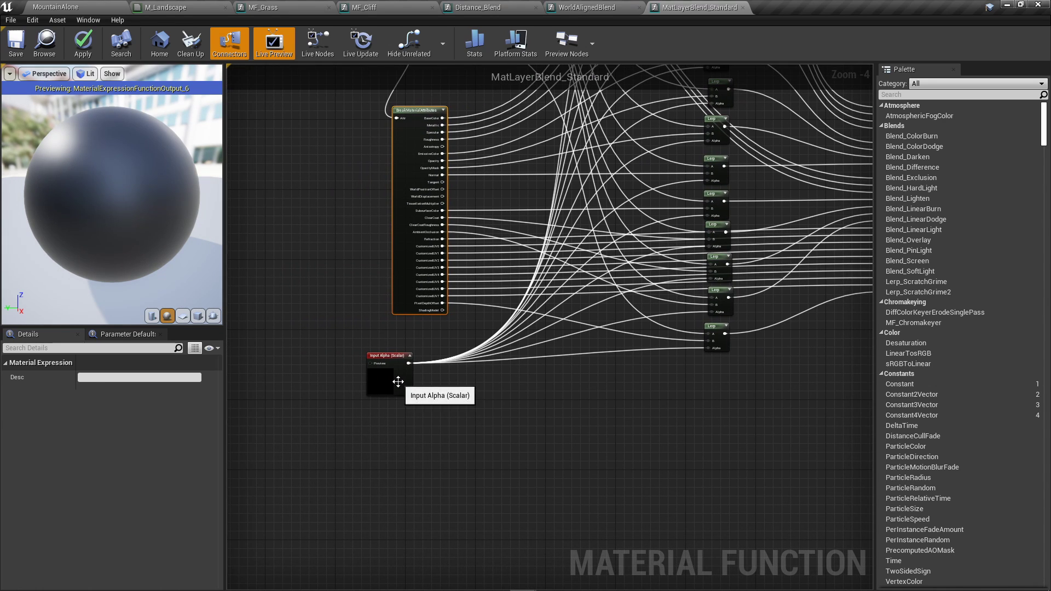
drag(399, 378, 435, 367)
scroll(570, 329, down, 3)
right_drag(570, 330, 545, 379)
click(591, 415)
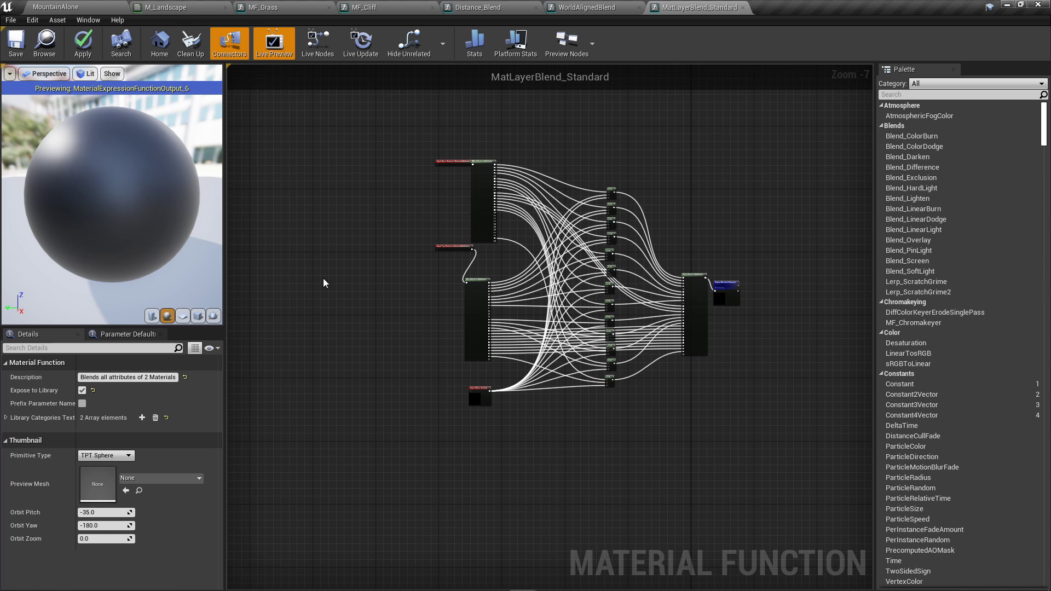
Return to the MountainAlone level and show the contents of the project's Landscape folder
click(60, 7)
scroll(771, 547, down, 1)
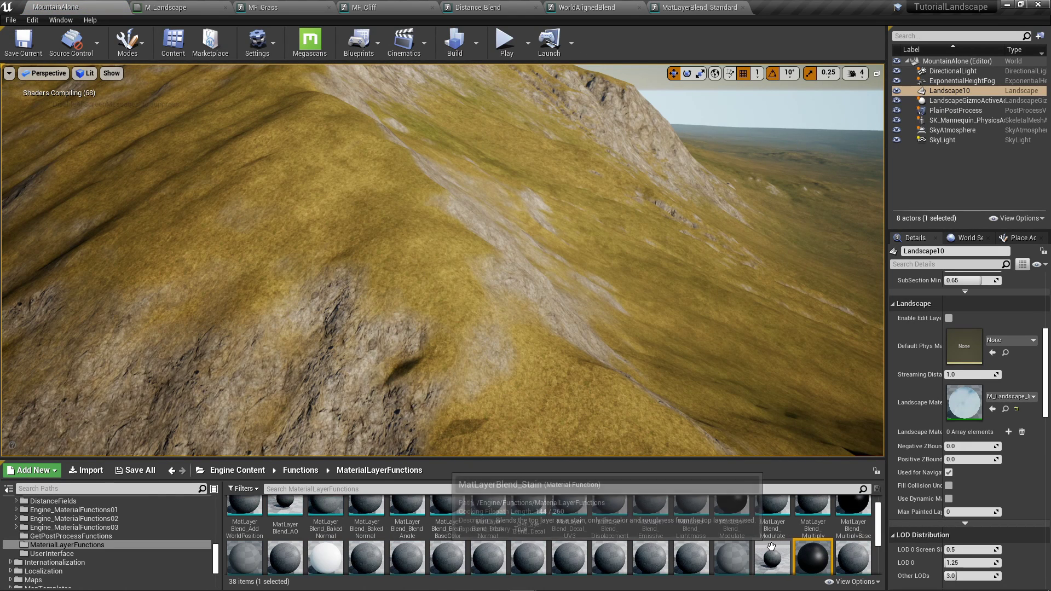
scroll(138, 540, up, 15)
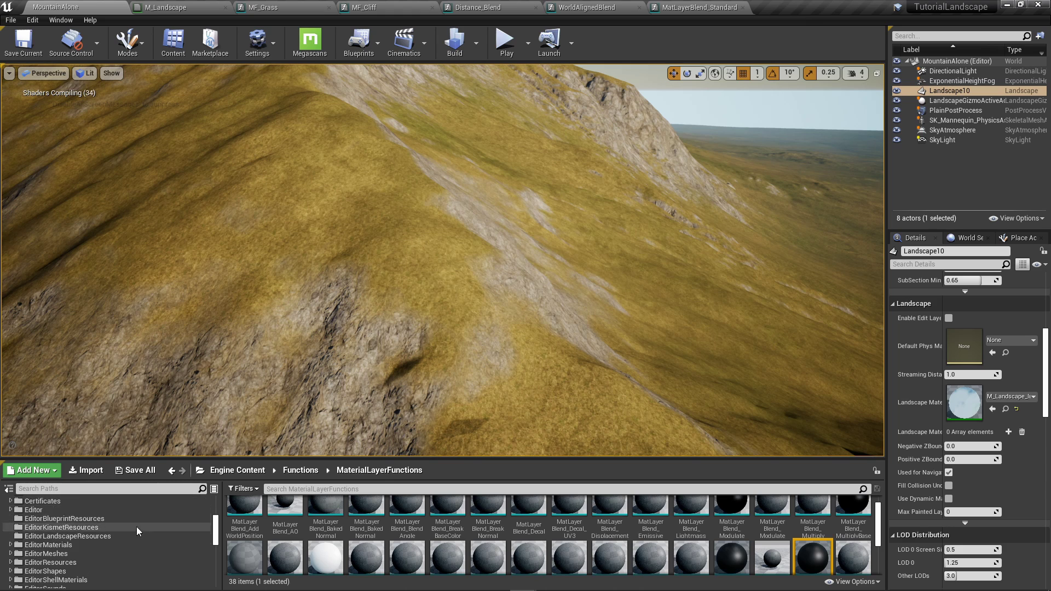
click(43, 520)
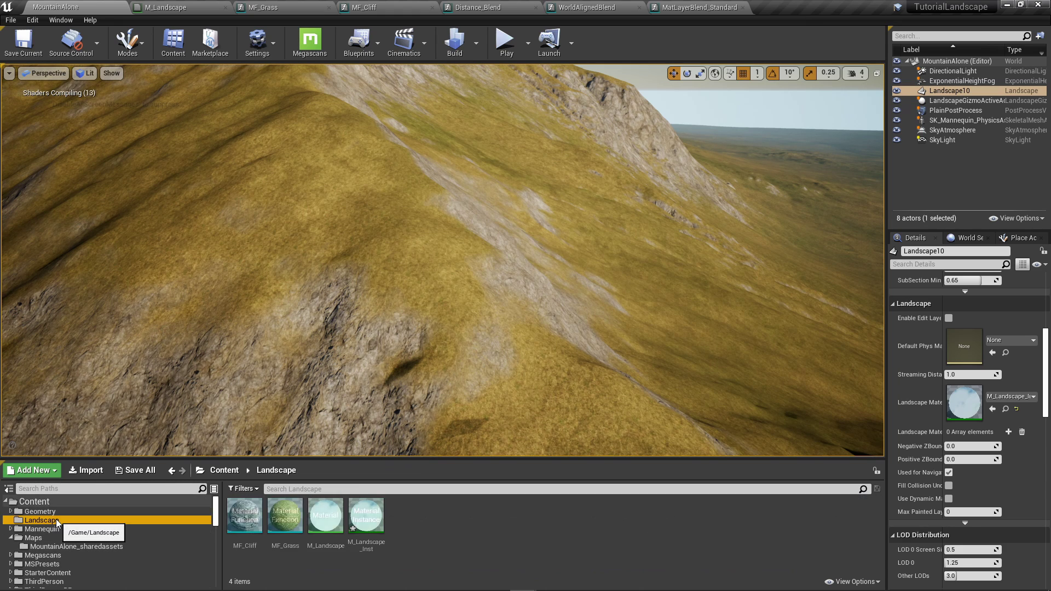
Paste the copied MatLayerBlend_Standard function into the Landscape folder and rename it MyBlend
click(511, 527)
key(ctrl+v)
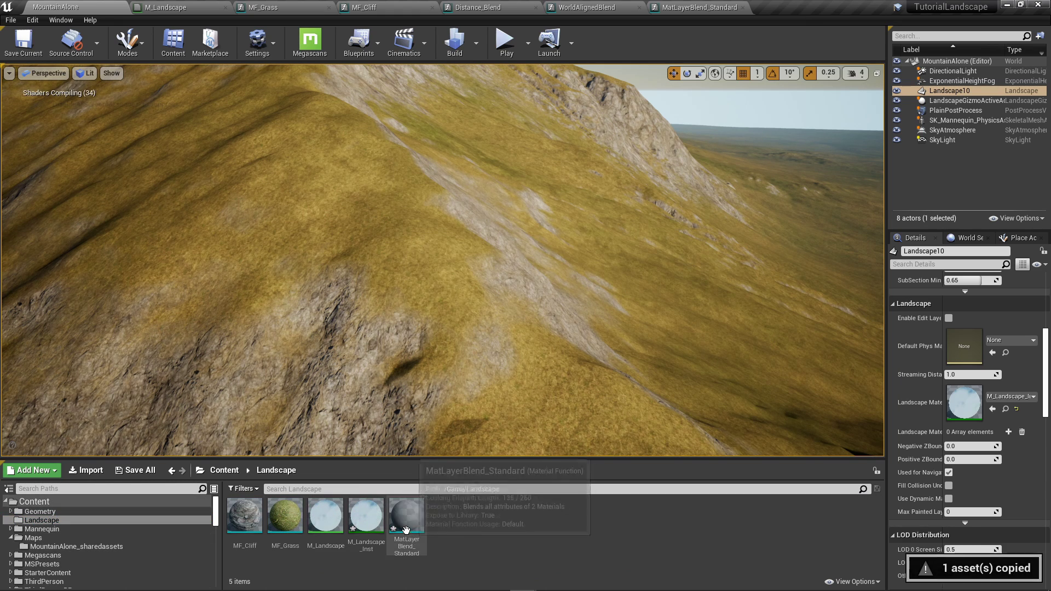
right_click(408, 526)
click(471, 297)
text(M)
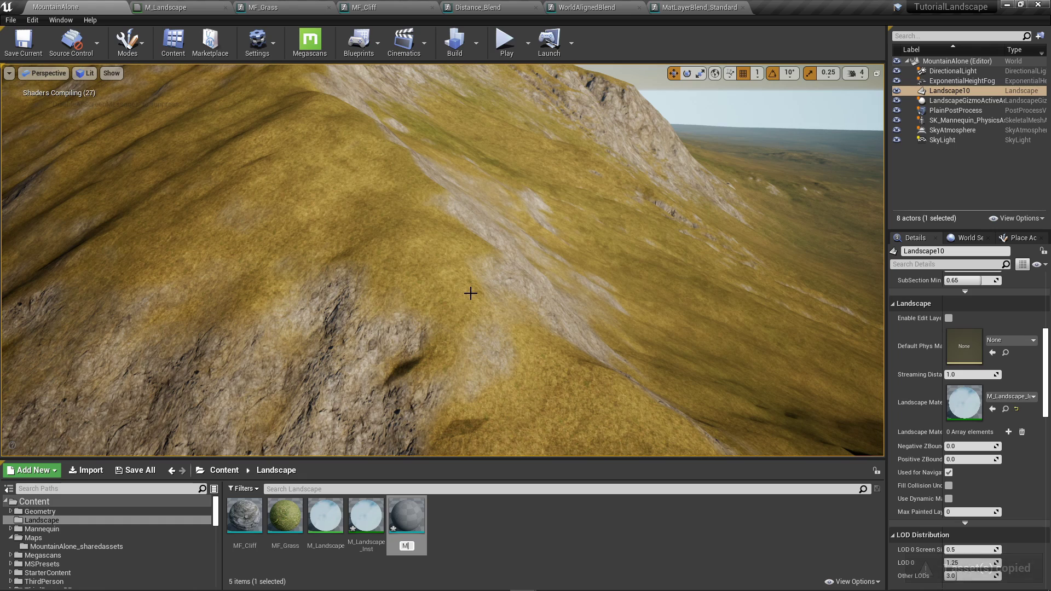
text(yBlend)
key(Return)
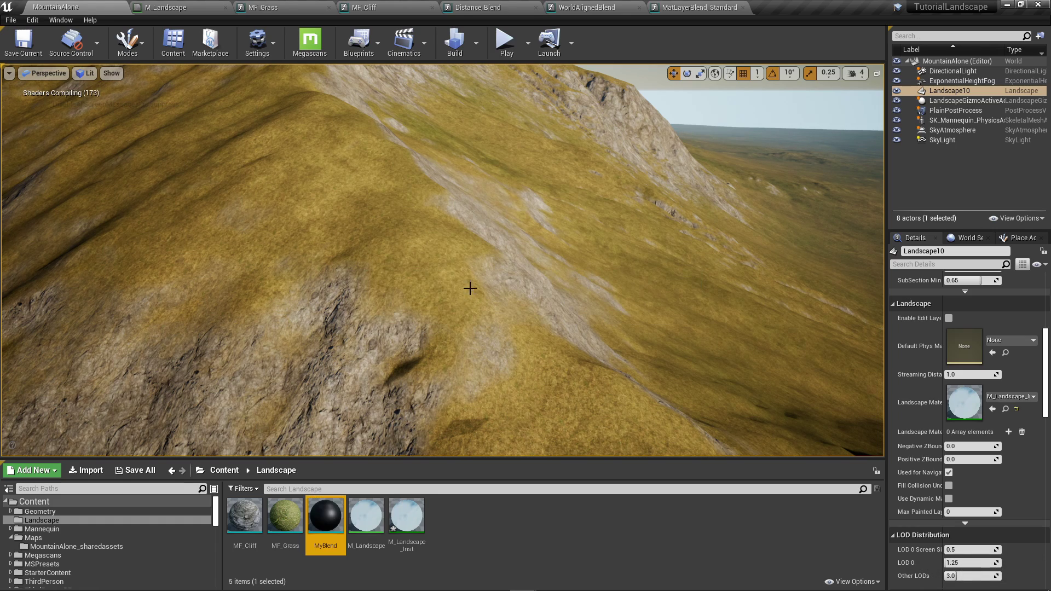
Open MyBlend and duplicate its Input Alpha node below the original, naming the copy Alpha_normal
double_click(326, 512)
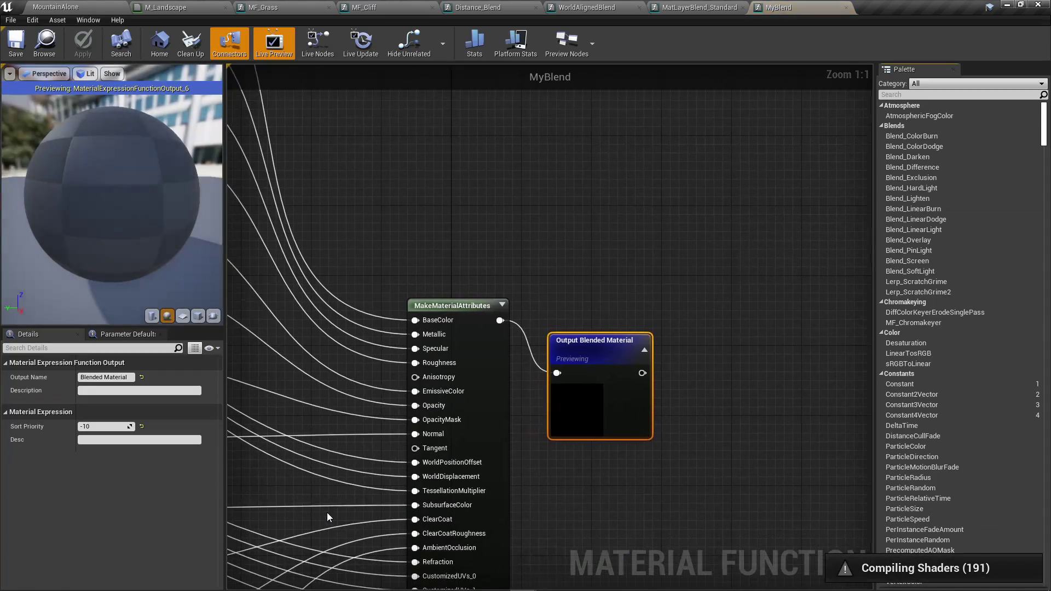
scroll(407, 411, down, 5)
click(455, 307)
scroll(450, 295, up, 4)
right_drag(438, 323, 549, 376)
click(438, 350)
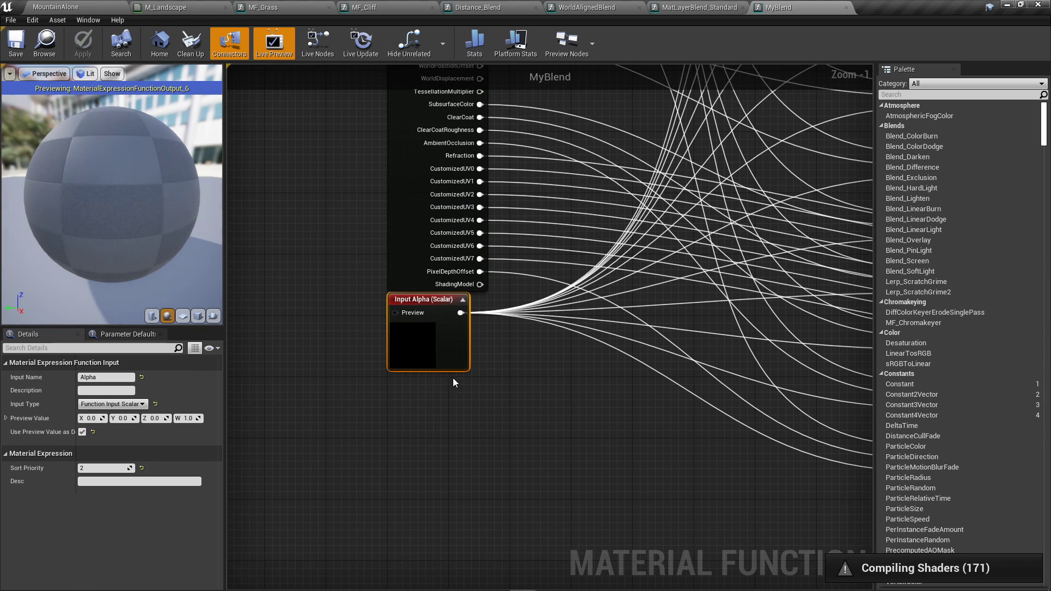
key(ctrl+w)
drag(504, 411, 440, 449)
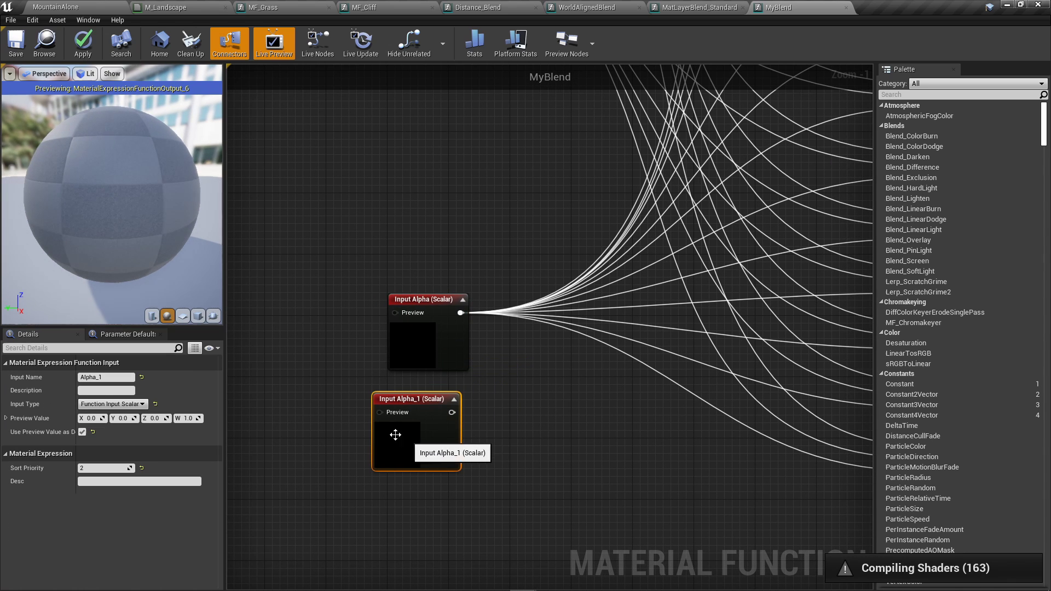
click(114, 378)
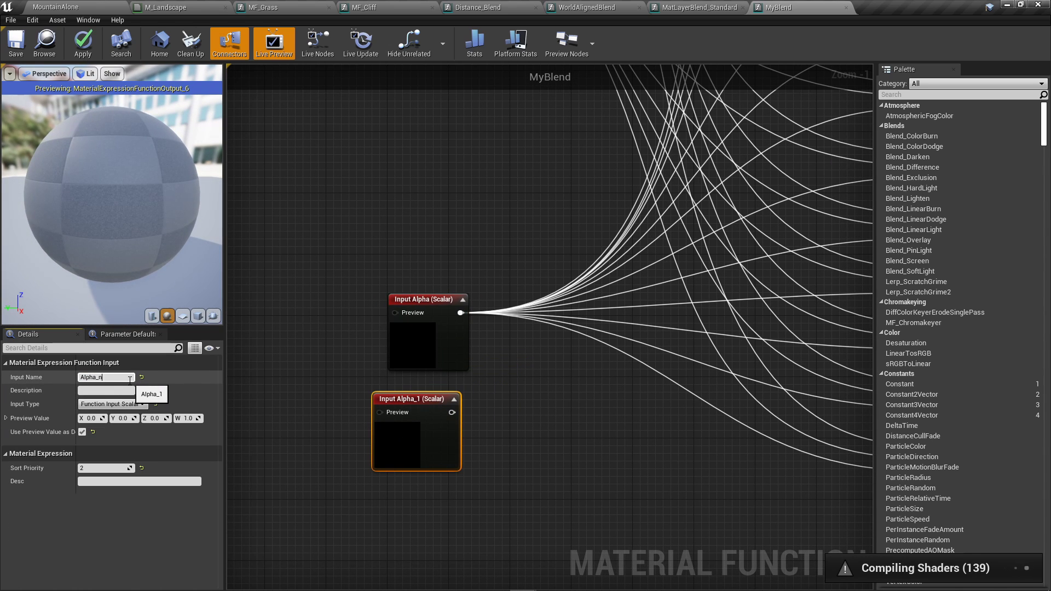
key(Return)
Move the Normal attribute's Lerp node beside Alpha_normal, connect Alpha_normal to its Alpha, and apply the function
scroll(593, 377, down, 2)
right_drag(547, 384, 430, 476)
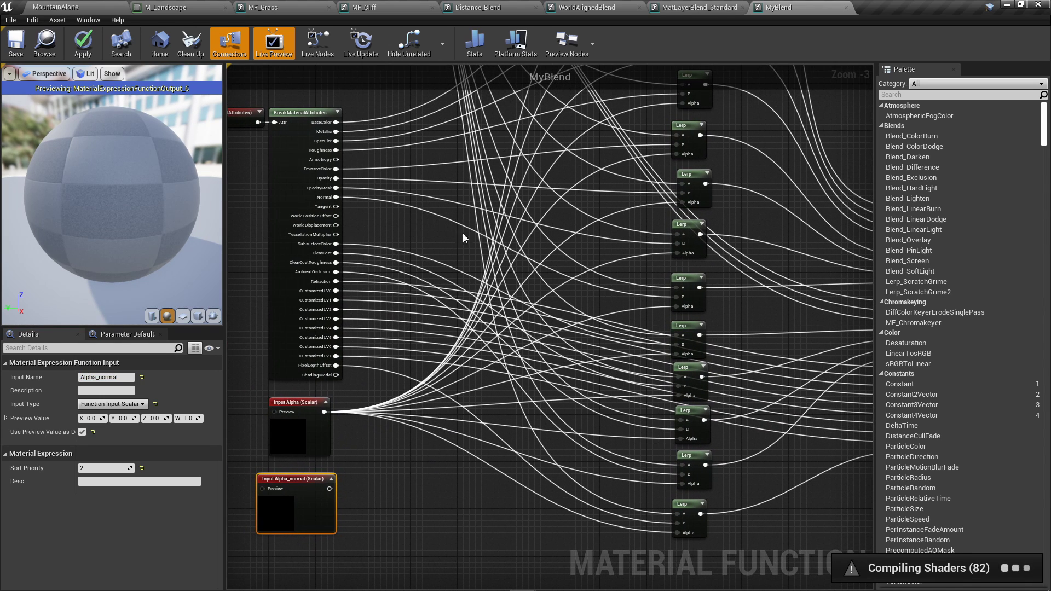
drag(681, 278, 448, 491)
scroll(448, 491, up, 3)
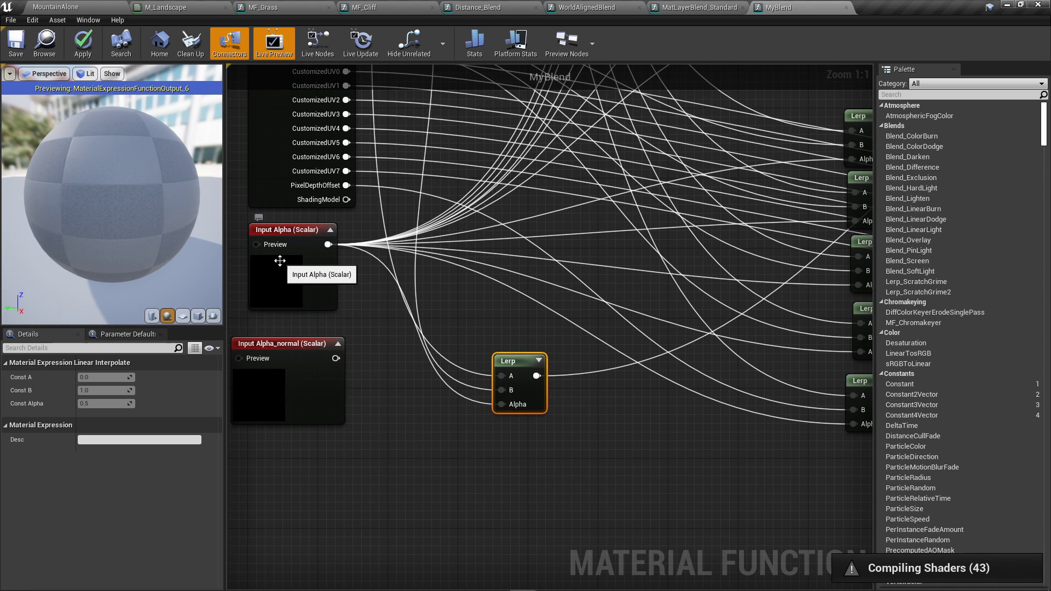
drag(335, 358, 516, 406)
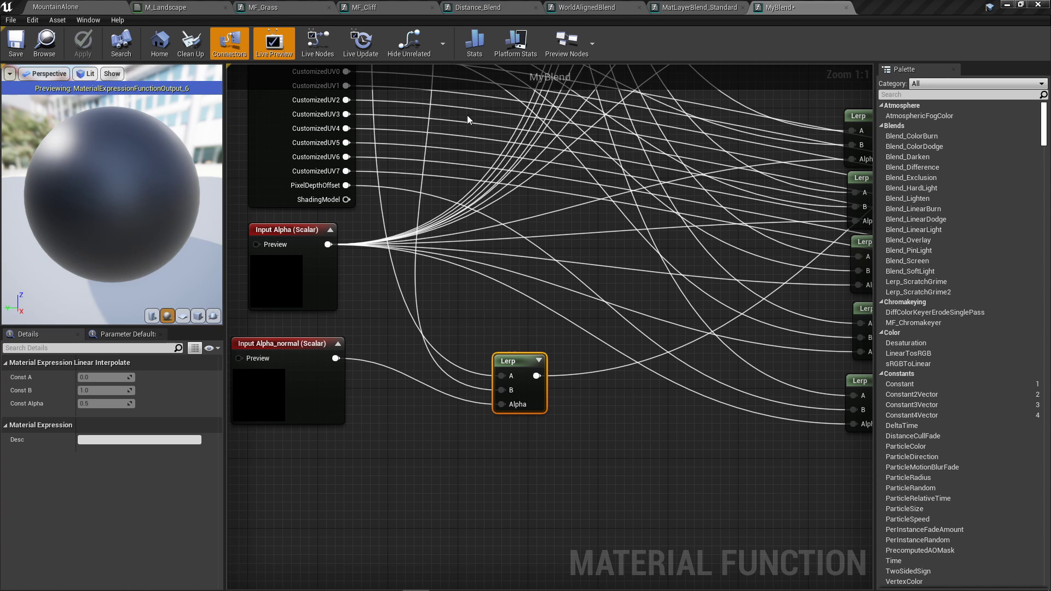
Add the MyBlend function to the M_Landscape graph and delete the MatLayerBlend_Standard node
click(55, 6)
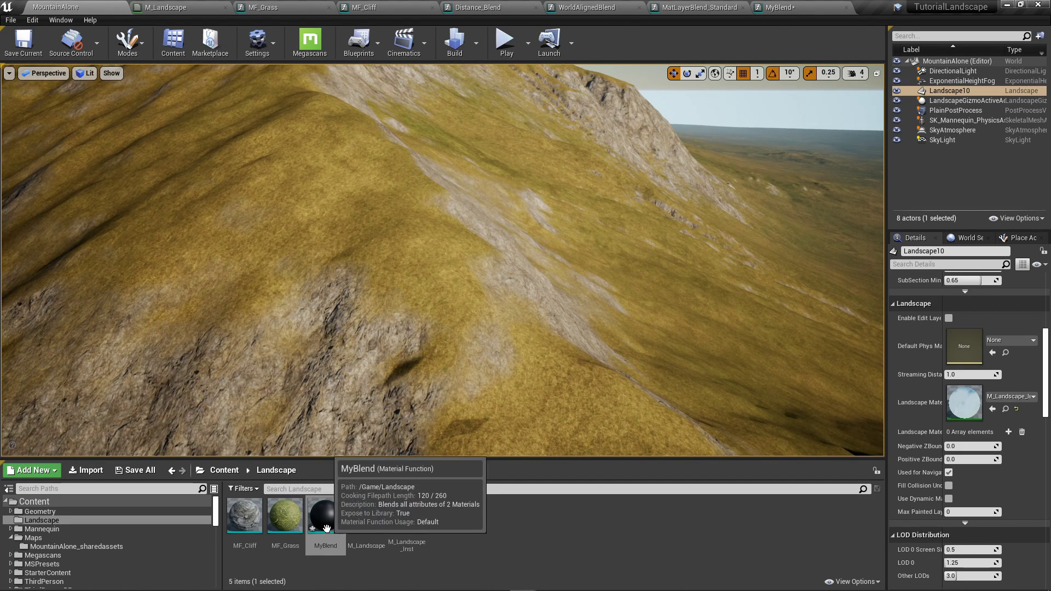
drag(326, 517, 583, 318)
click(648, 374)
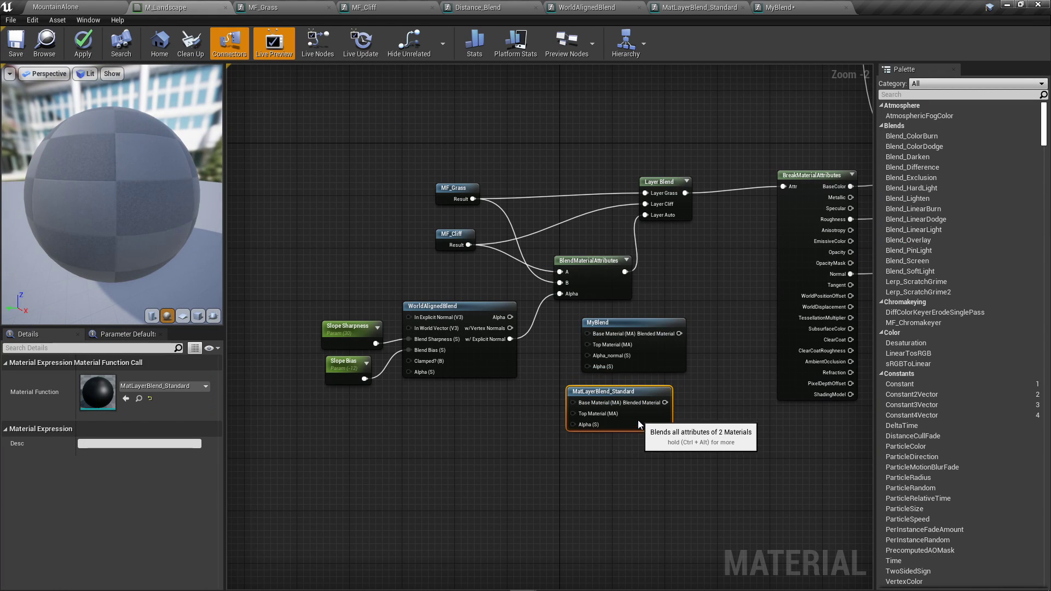
key(Delete)
scroll(595, 341, up, 2)
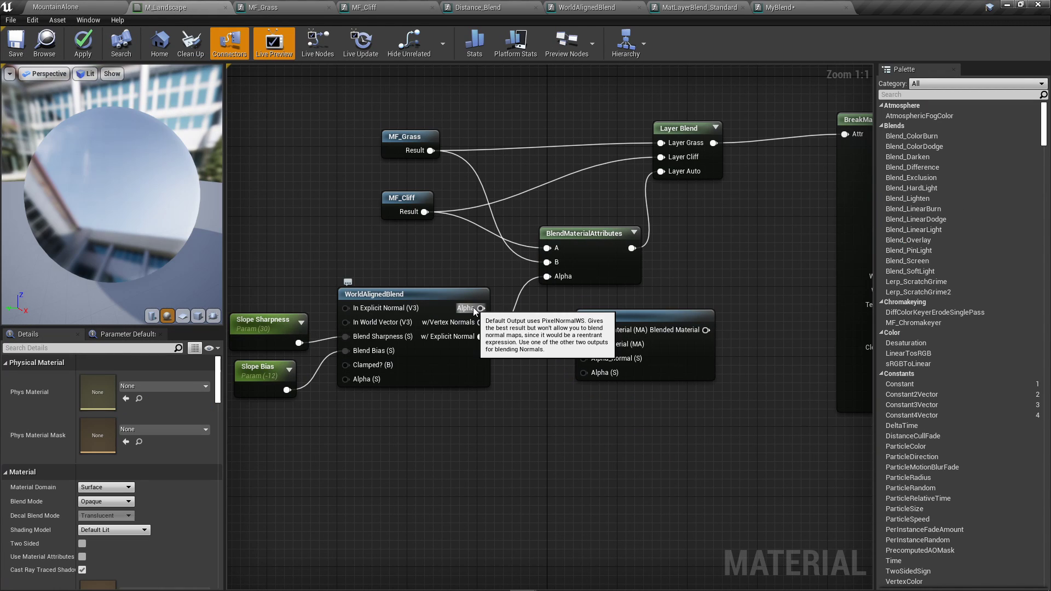
Connect WorldAlignedBlend's Alpha and w/ Explicit Normal to MyBlend's Alpha and Alpha_normal, and MF_Grass and MF_Cliff to its material inputs
drag(481, 309, 606, 373)
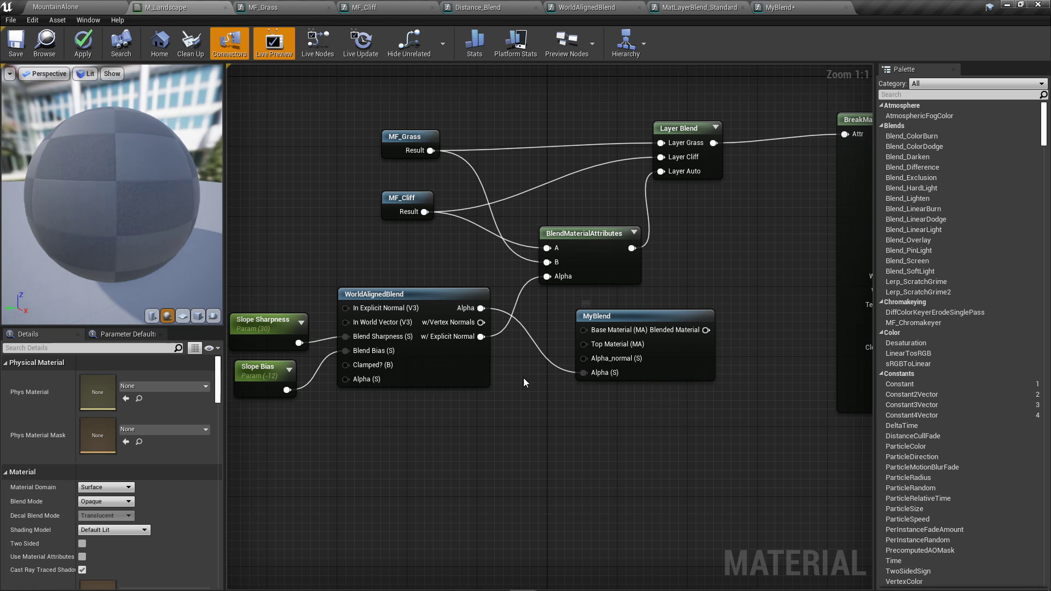
drag(477, 336, 625, 360)
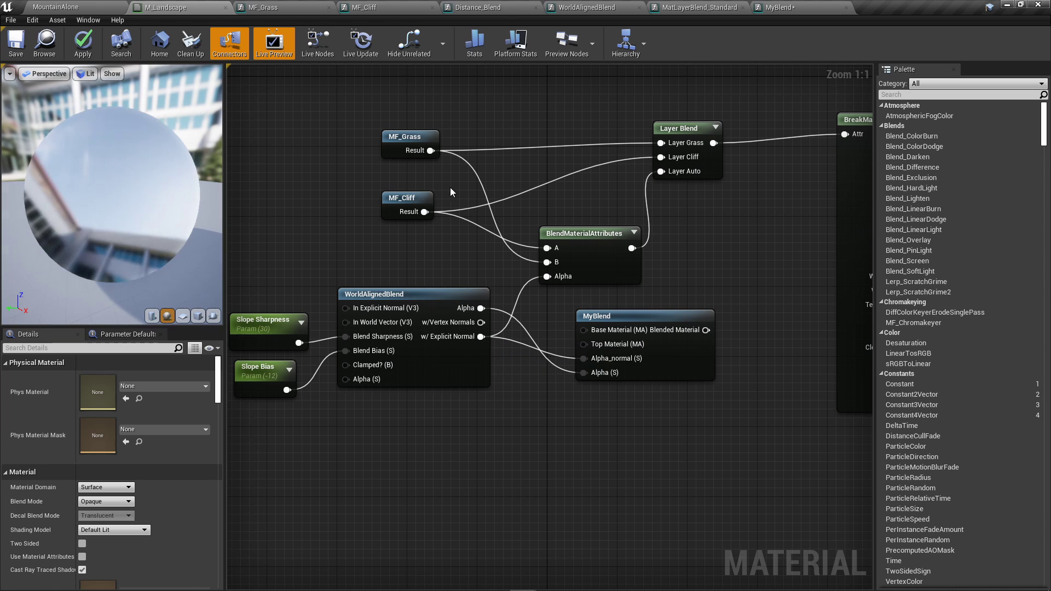
drag(438, 154, 424, 213)
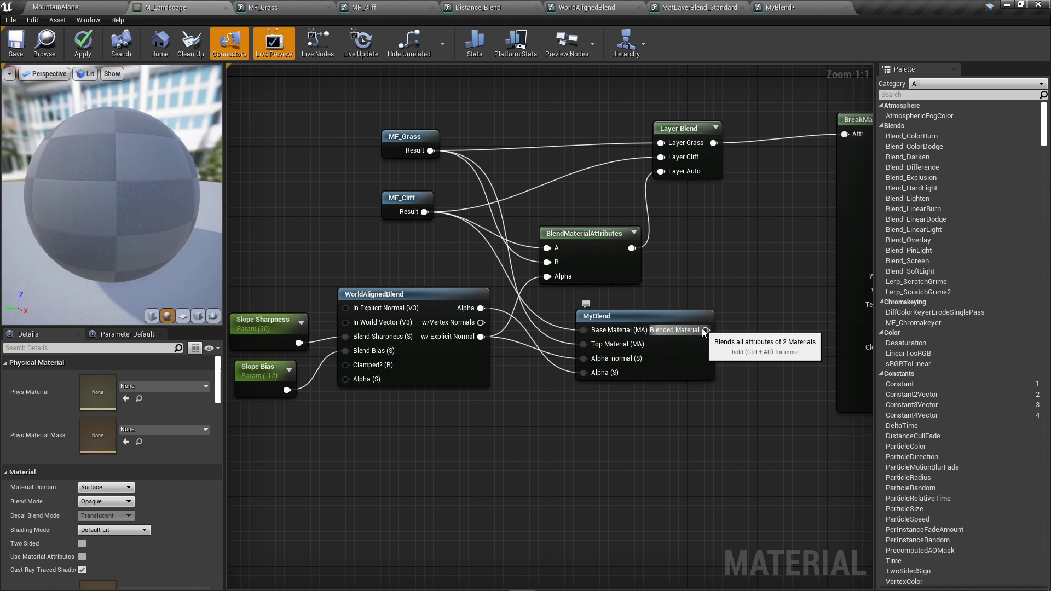
Feed MyBlend's Blended Material into Layer Auto, apply M_Landscape, and inspect the mountain ridge in the MountainAlone level
drag(707, 330, 675, 173)
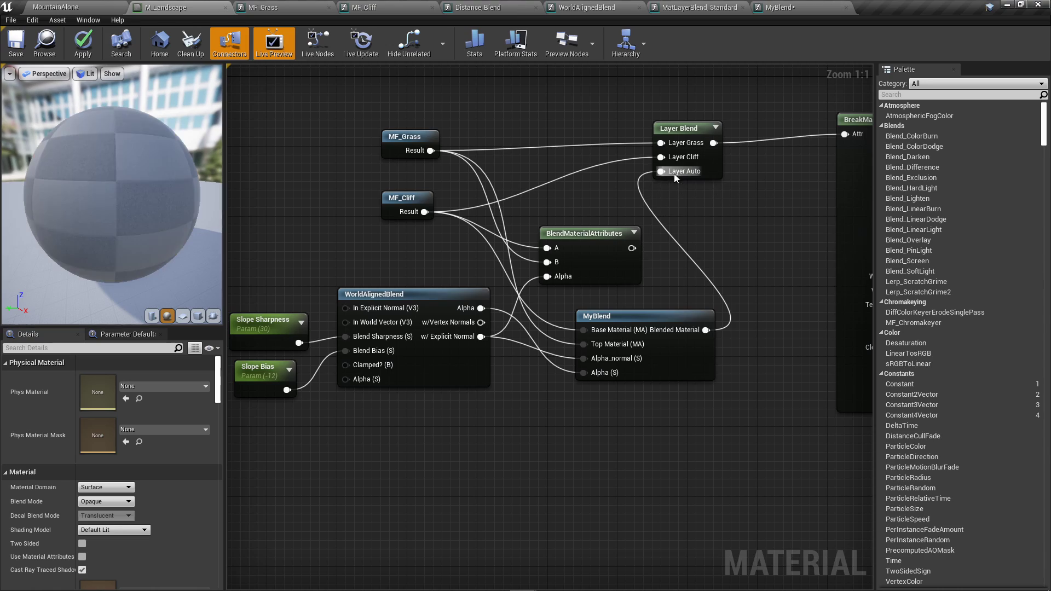
click(92, 45)
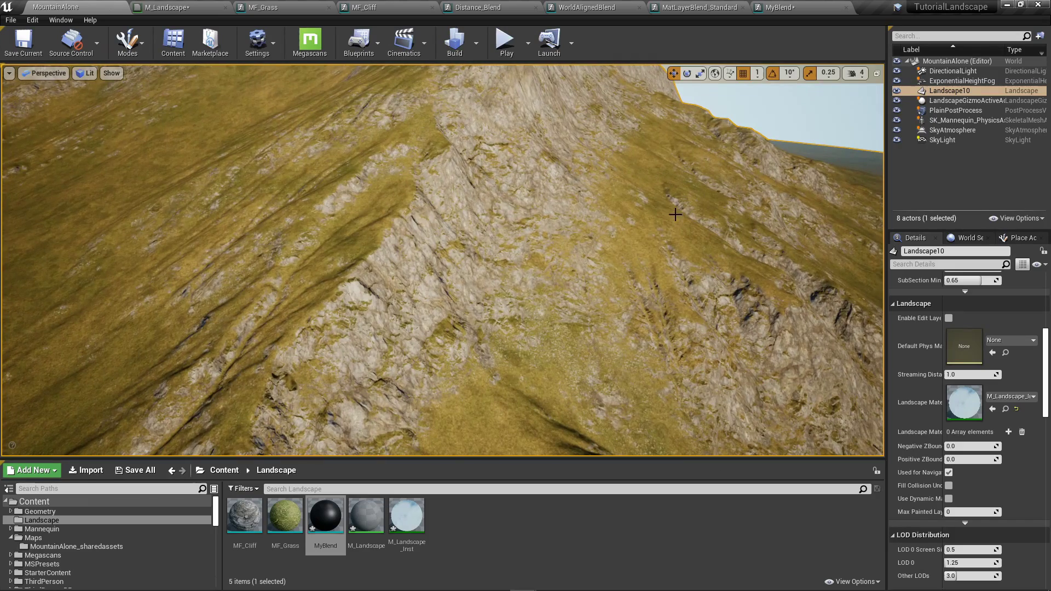
right_drag(442, 260, 501, 273)
right_drag(602, 230, 540, 297)
right_drag(546, 377, 539, 397)
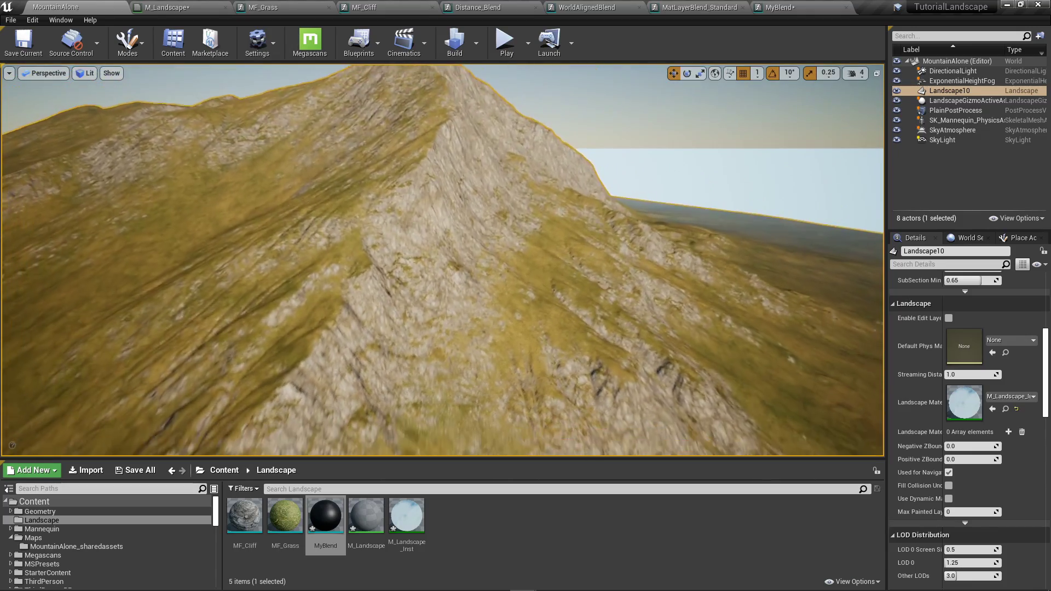
right_drag(539, 396, 476, 410)
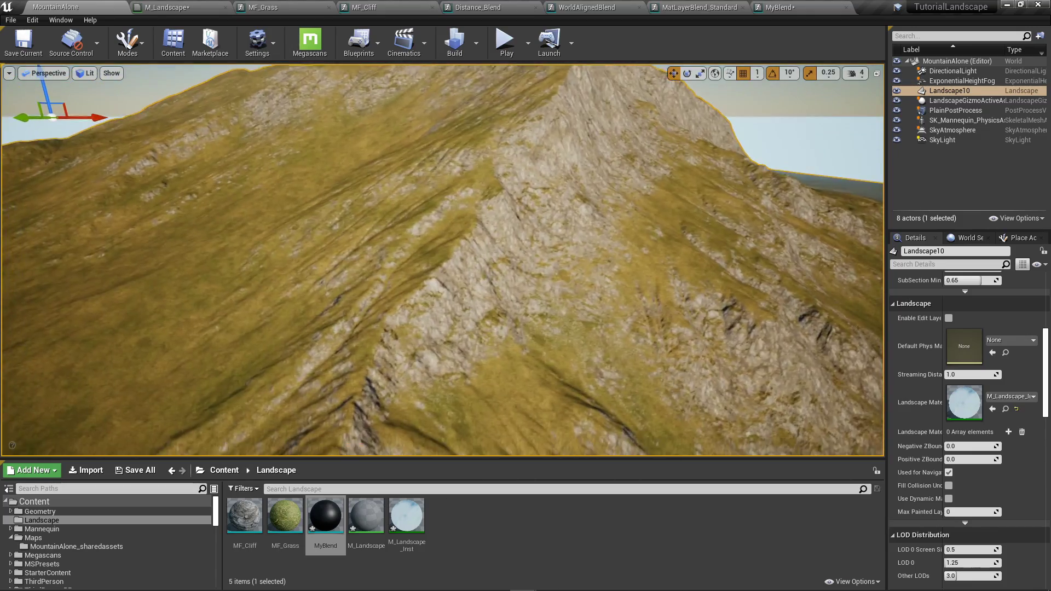
right_drag(523, 274, 505, 252)
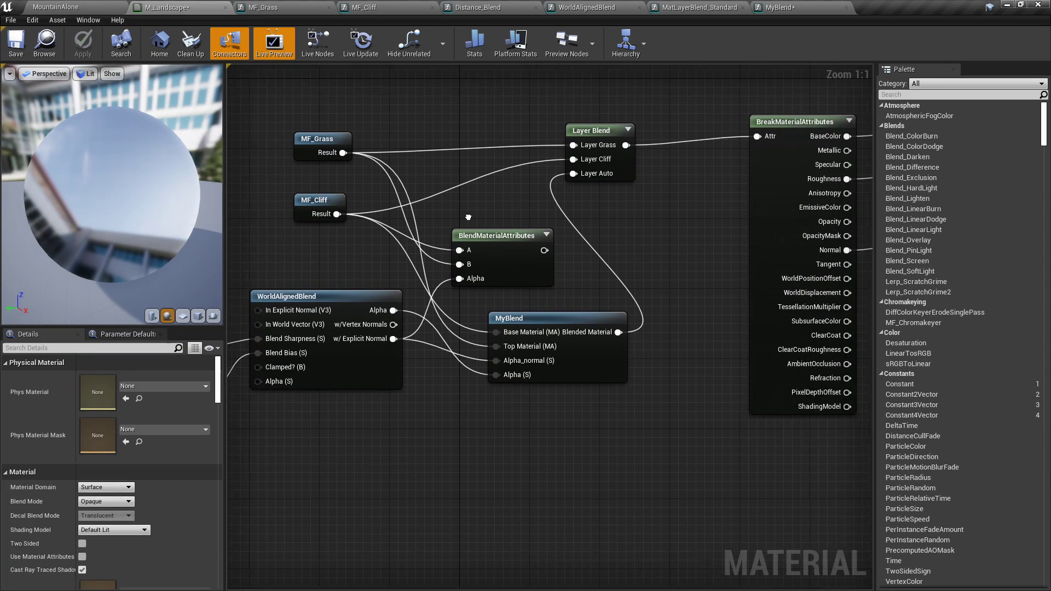
Add a static switch parameter named isNormalBlend? between the blend nodes and BreakMaterialAttributes in M_Landscape
right_drag(645, 253, 625, 251)
right_click(649, 244)
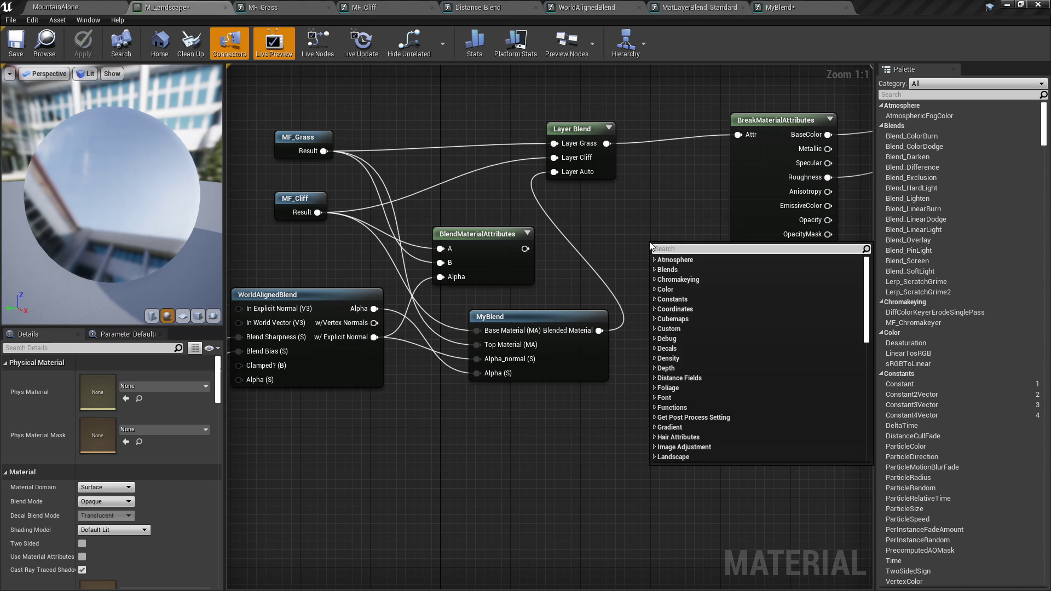
text(stat)
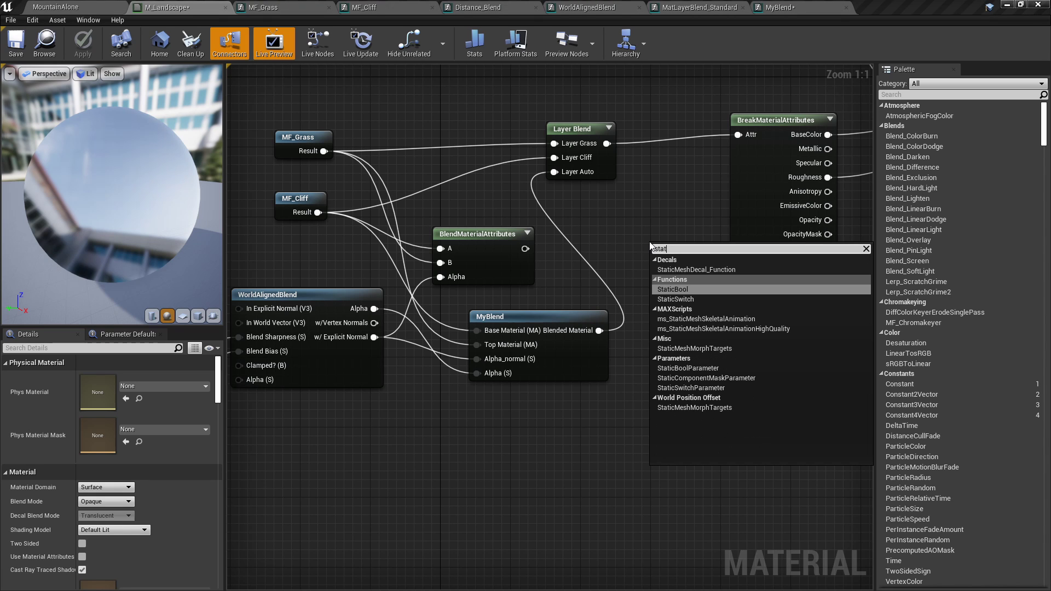
text(ic sw)
key(Down)
key(Return)
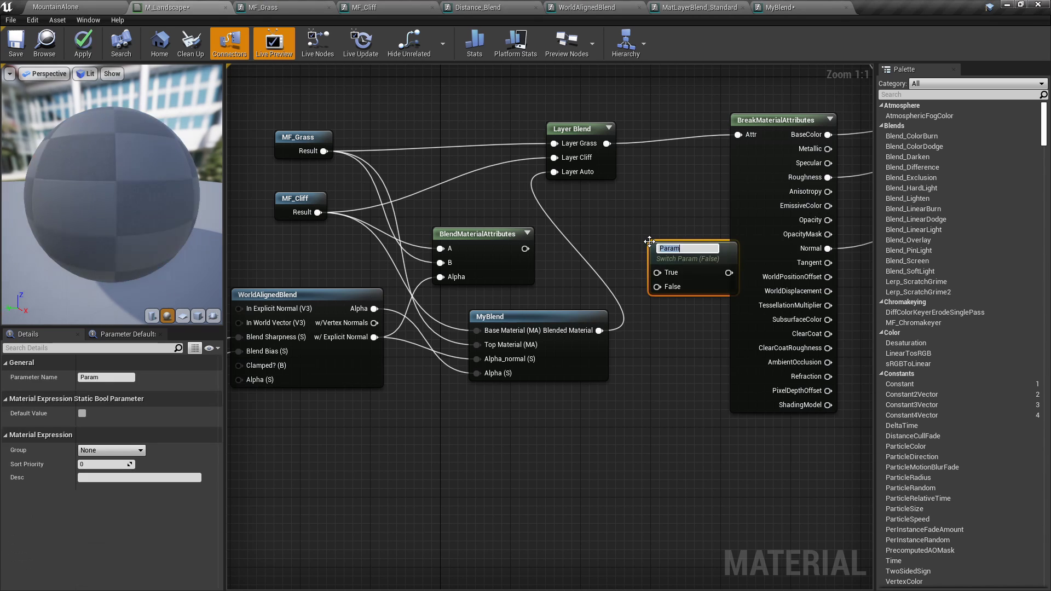
text(is)
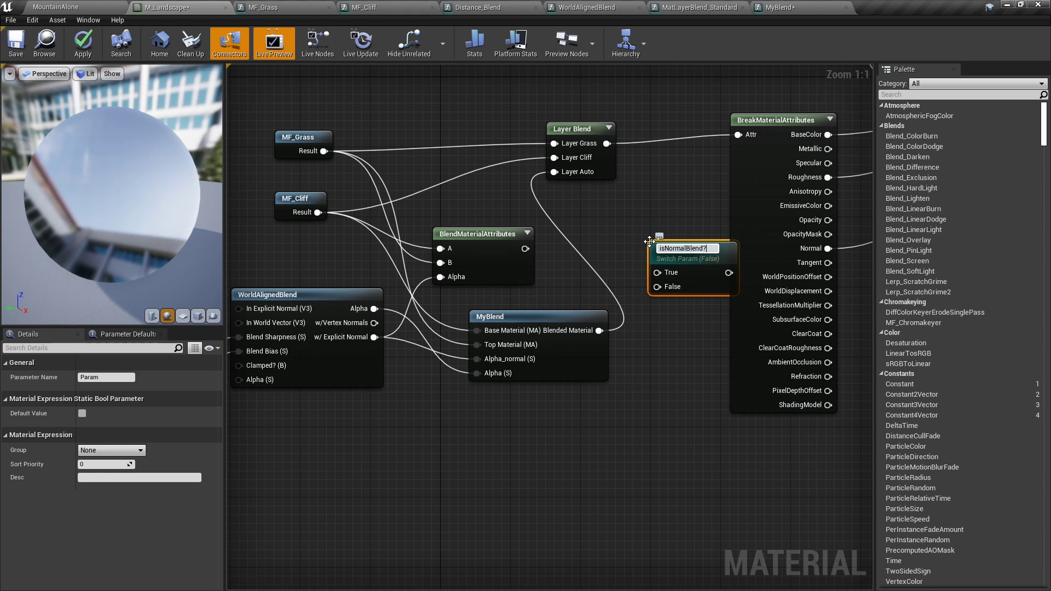
key(Return)
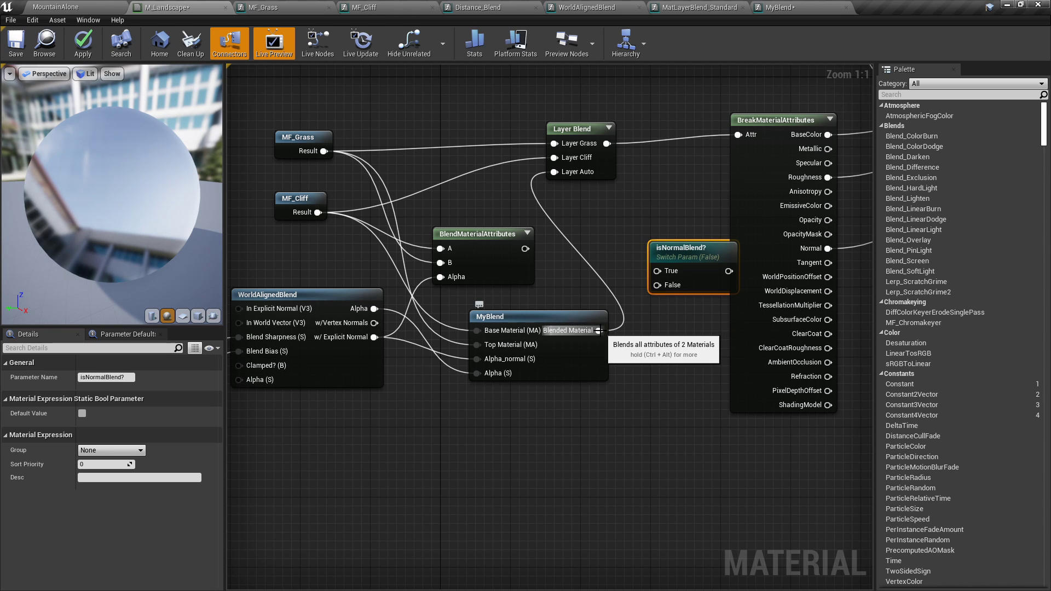
Wire MyBlend to the switch's True, BlendMaterialAttributes to False, and its output to Layer Auto, tidying the node positions
drag(600, 331, 524, 251)
scroll(501, 352, down, 2)
right_drag(496, 395, 606, 384)
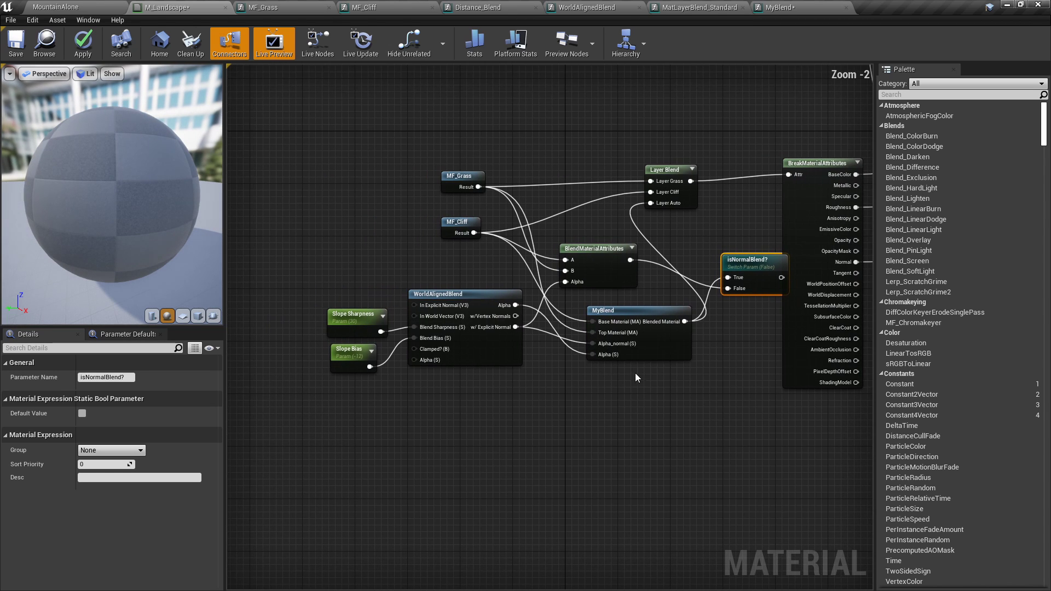
drag(681, 356, 665, 344)
drag(665, 406, 362, 273)
drag(609, 279, 511, 286)
click(700, 357)
drag(745, 279, 658, 225)
click(658, 219)
drag(639, 272, 659, 205)
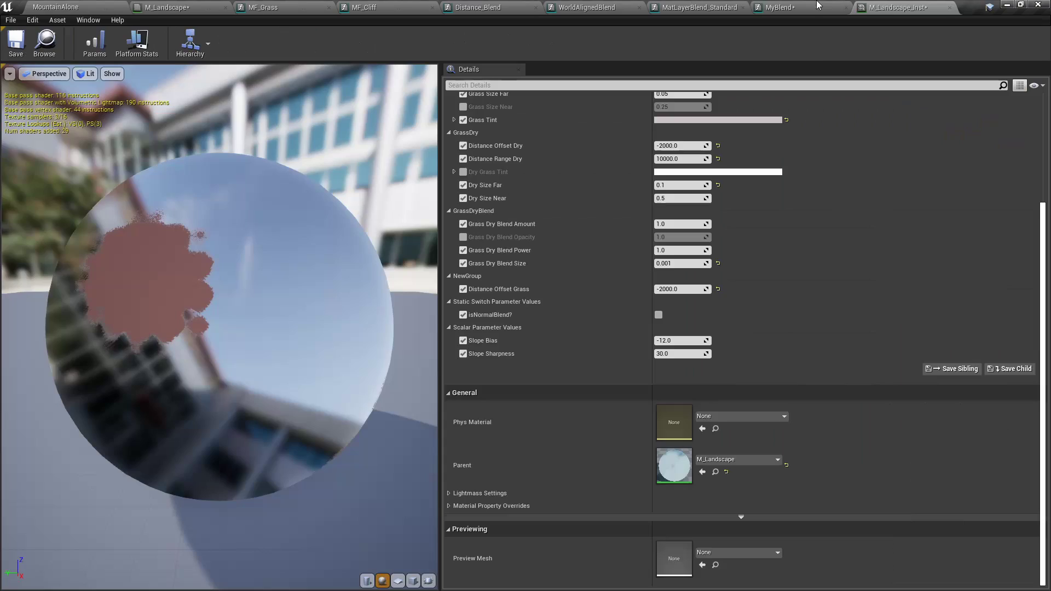
Float the M_Landscape_Inst editor over the level viewport, showing its isNormalBlend? parameter beside the mountain ridge
drag(891, 13, 168, 154)
scroll(261, 304, down, 5)
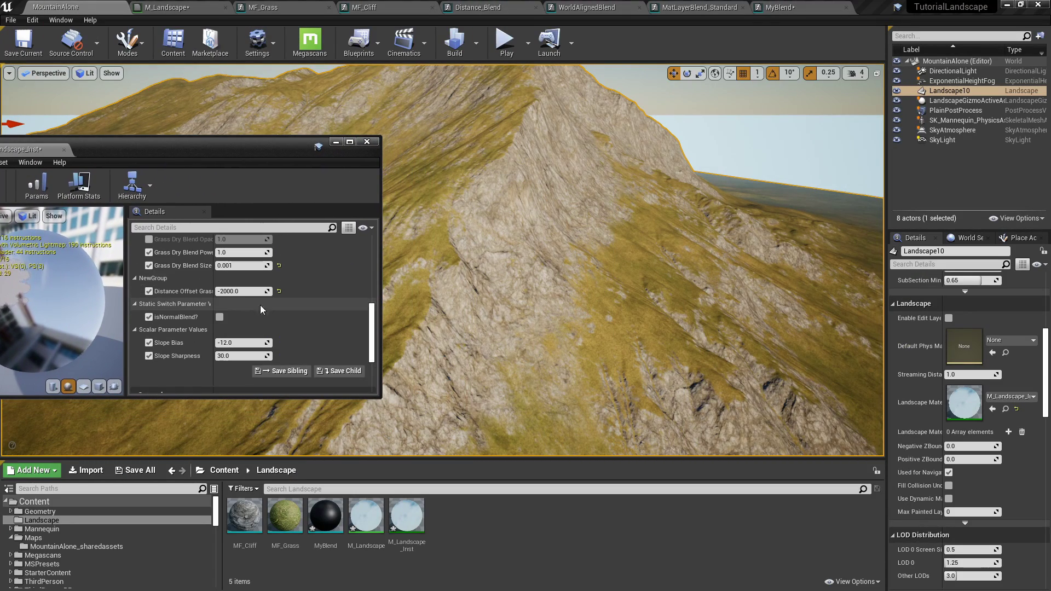
drag(232, 145, 161, 163)
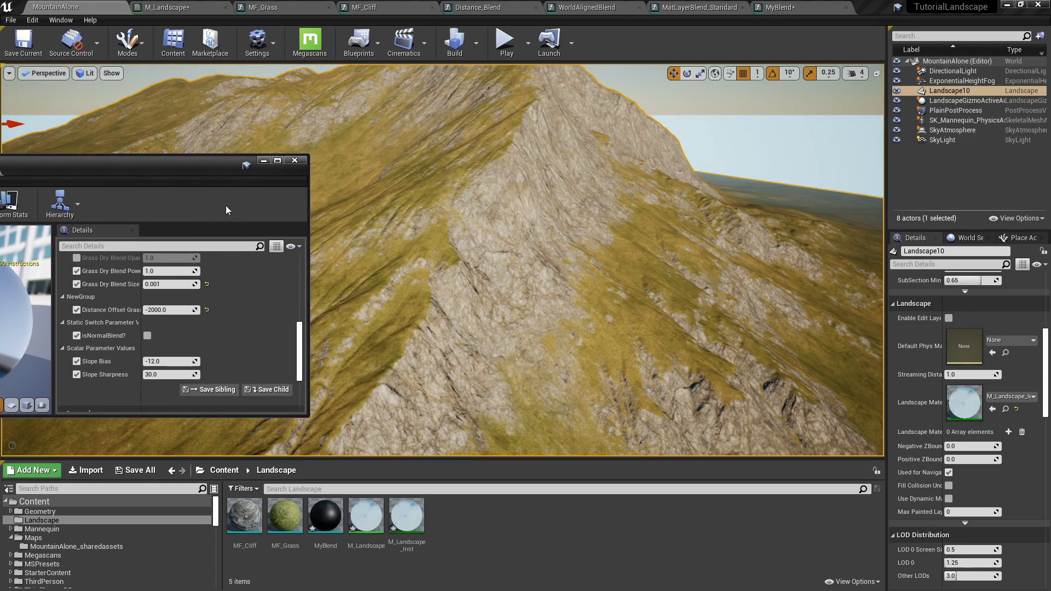
right_drag(329, 383, 328, 433)
Enable isNormalBlend? to compare the two slope blends on the ridge, and switch it back off
click(148, 337)
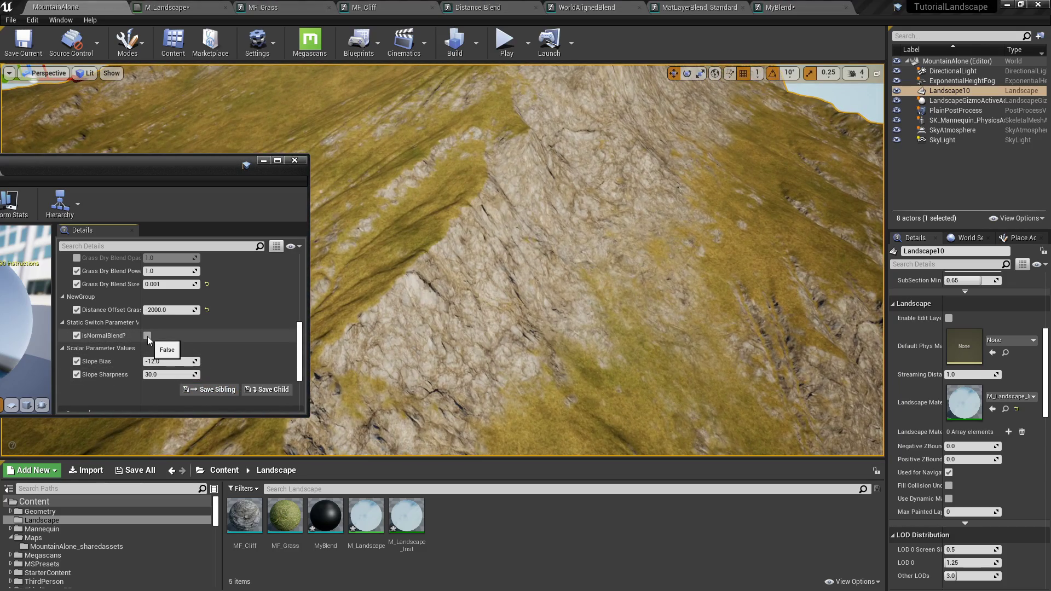
click(147, 335)
scroll(478, 348, up, 4)
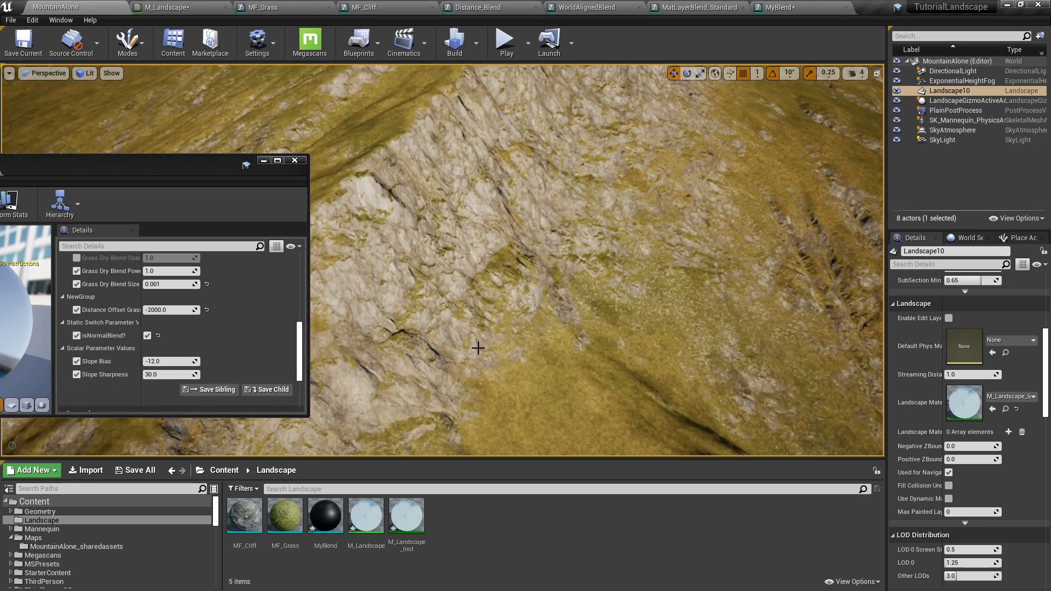
scroll(501, 326, down, 3)
click(148, 336)
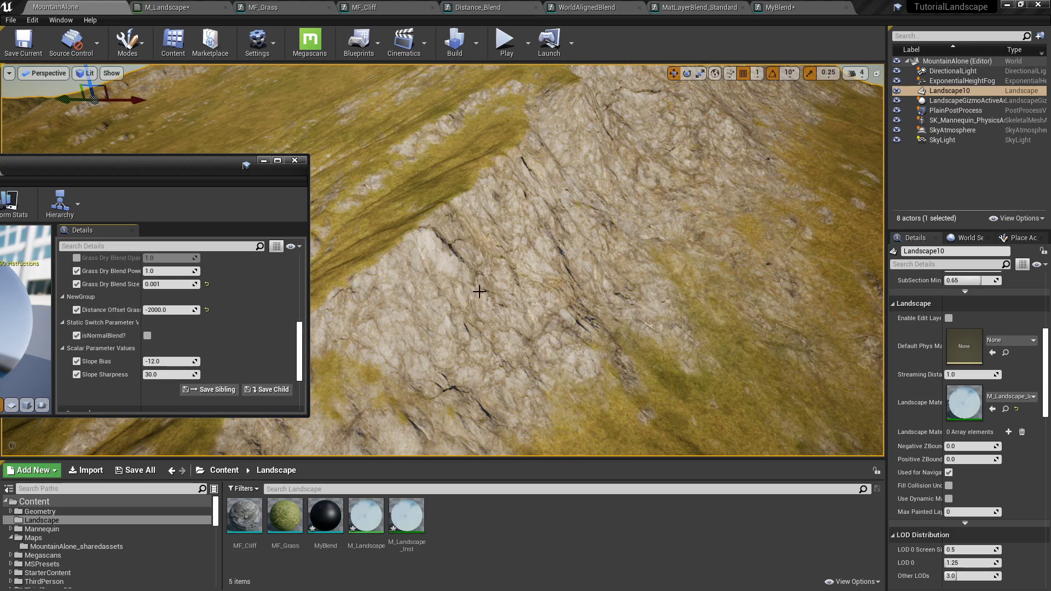
scroll(479, 291, down, 4)
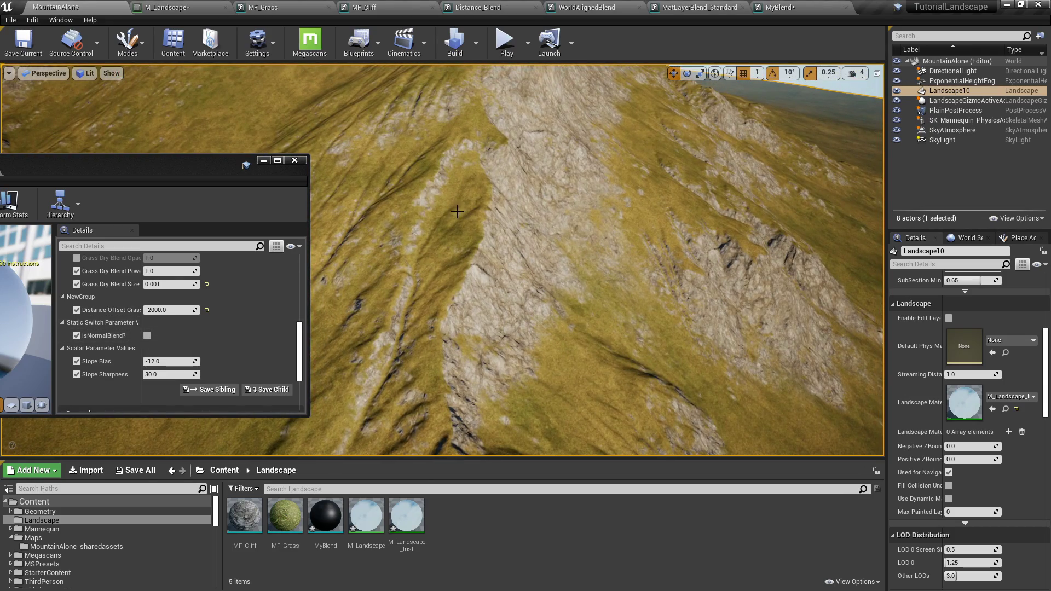
scroll(571, 305, down, 5)
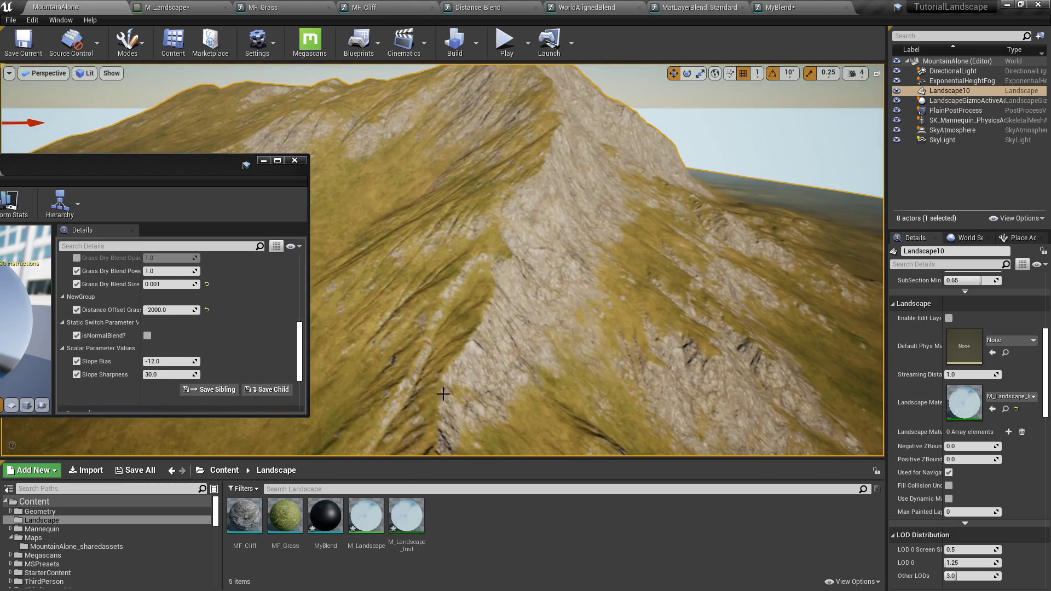
Toggle isNormalBlend? on and back off with the whole mountain in view to compare the slope blends
scroll(564, 305, down, 5)
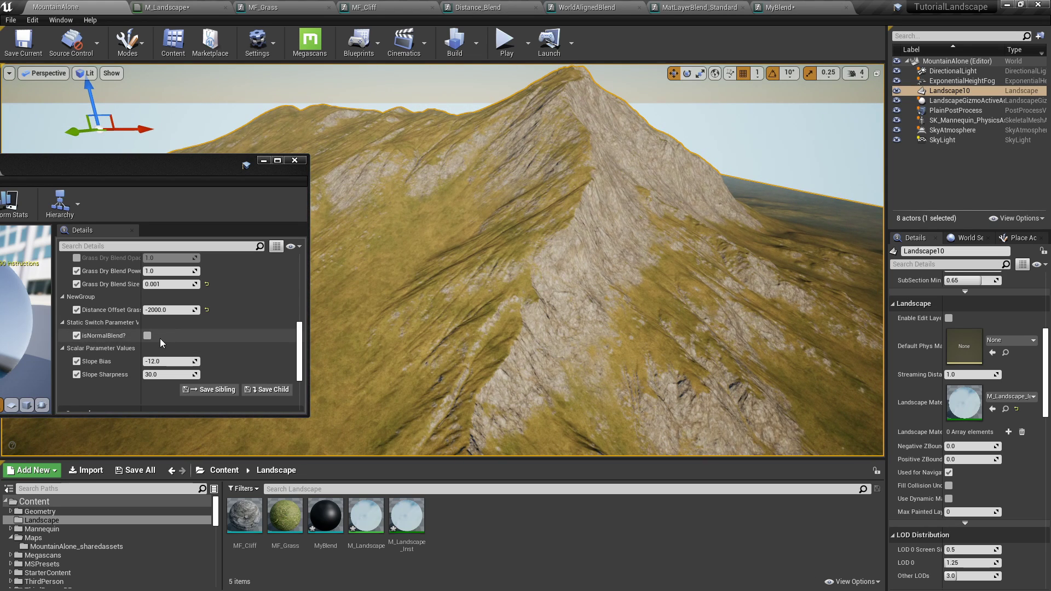
click(149, 337)
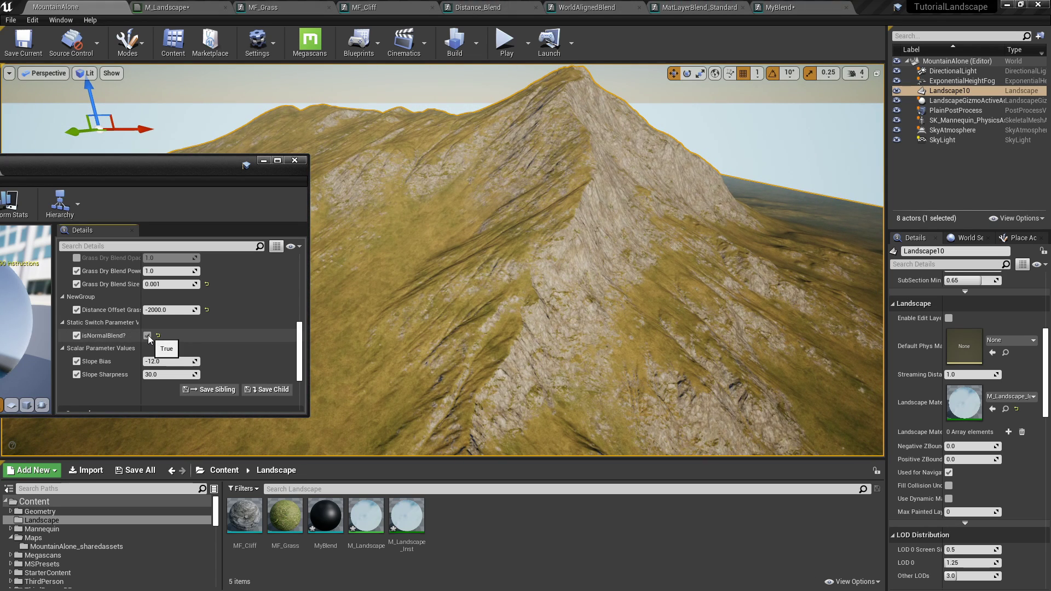
click(148, 336)
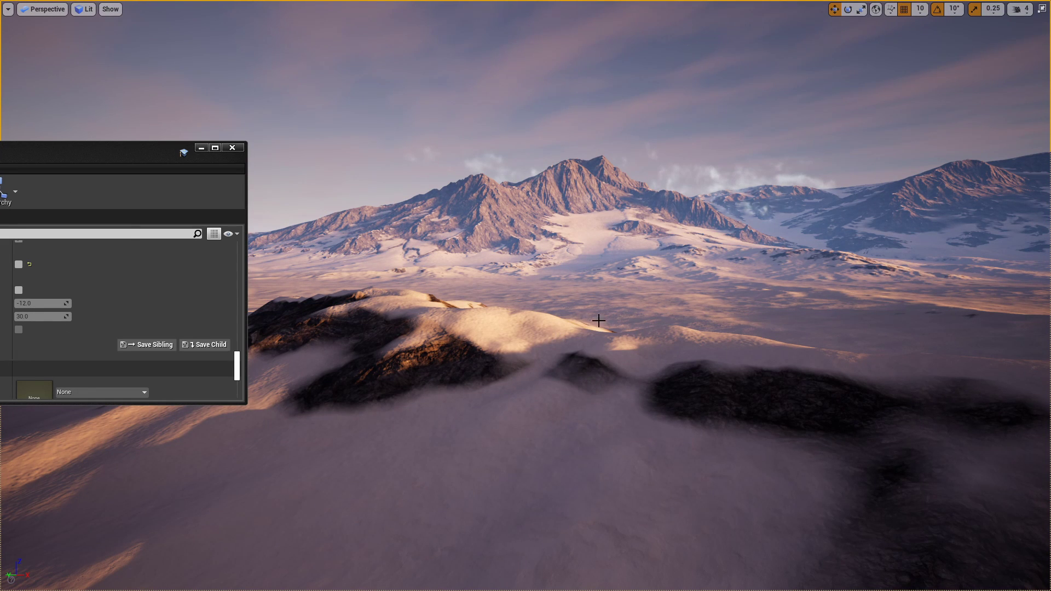
Enable Use Normal Map Blend? in the MI_Landscape_Arctic instance, keeping its window clear of the snowy foreground slopes
right_drag(599, 321, 610, 284)
key(a)
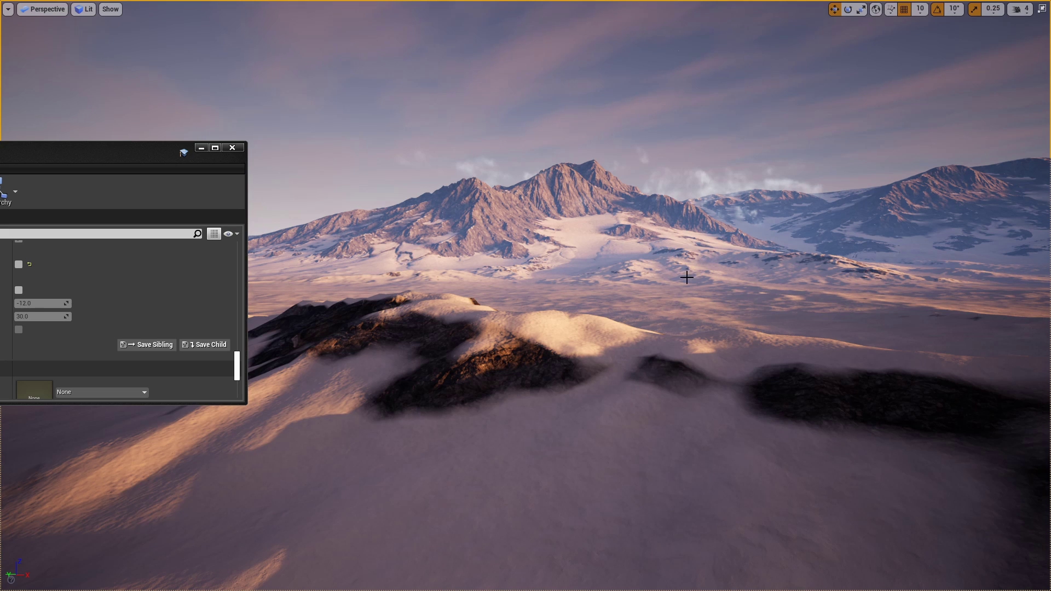
right_drag(664, 255, 733, 276)
key(d)
key(w)
key(d)
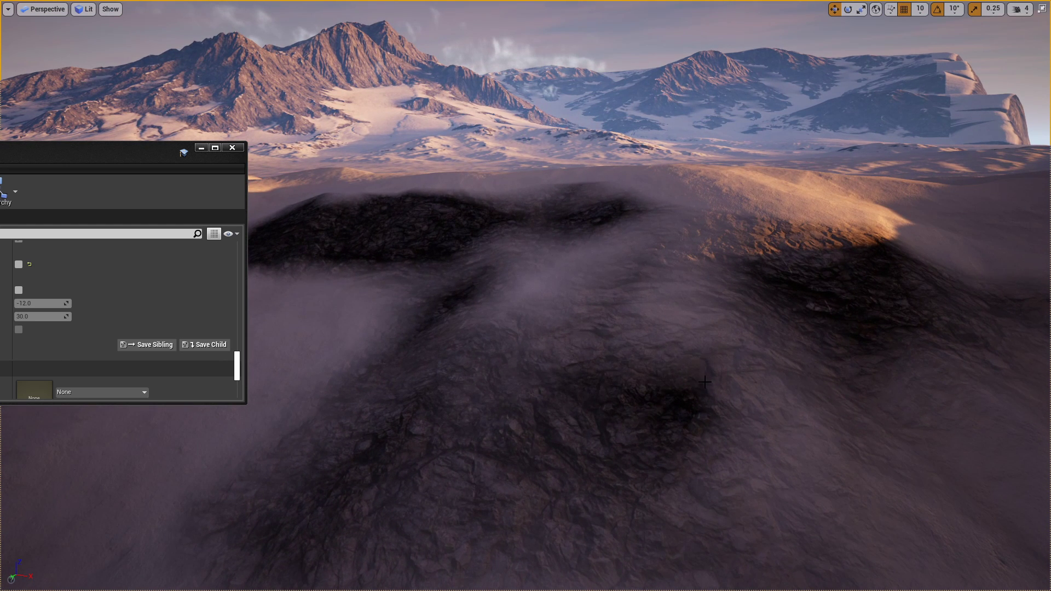
right_drag(705, 382, 642, 379)
drag(97, 156, 265, 129)
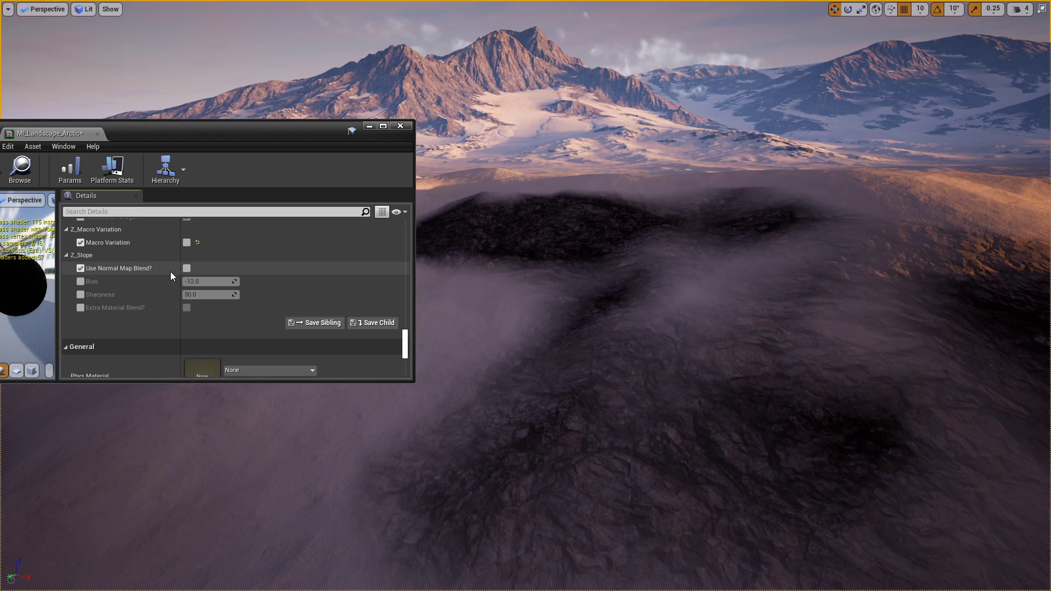
click(187, 268)
drag(213, 134, 117, 163)
Inspect the snow and rock transition on the arctic slopes, toggling Use Normal Map Blend? off and back on for comparison
right_drag(547, 329, 665, 254)
key(d)
key(d)
key(a)
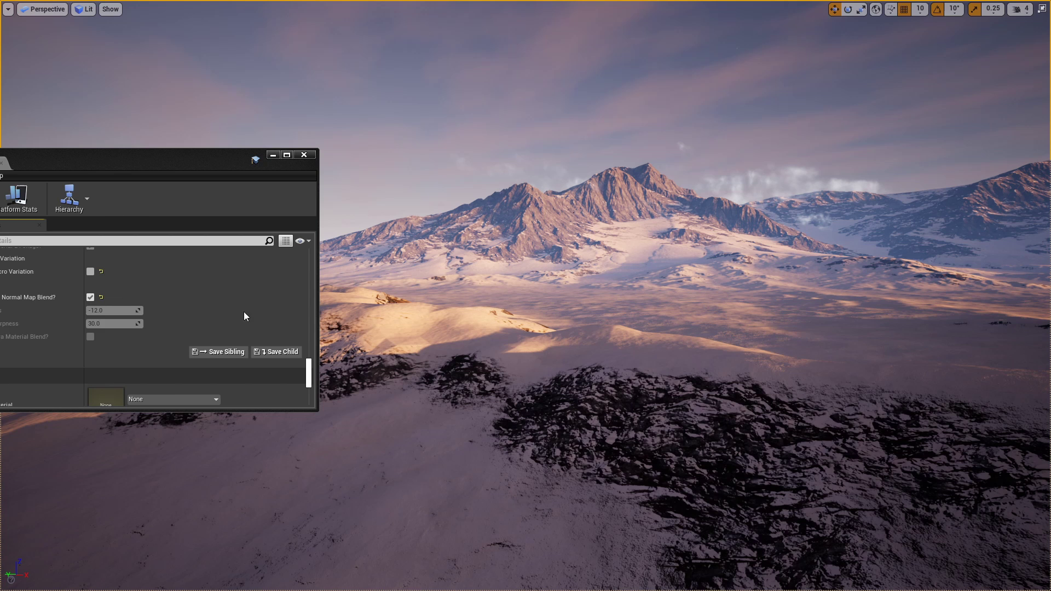
click(91, 297)
click(90, 298)
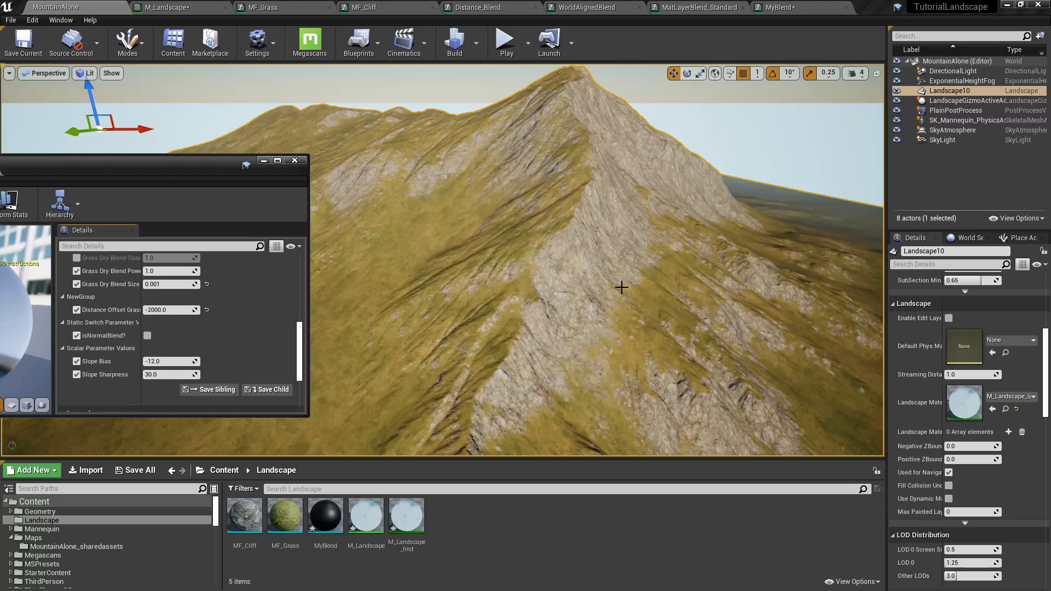
Check the mountain ridge in the TutorialLandscape level and dock the M_Landscape_Inst editor back into the main window
right_drag(623, 280, 596, 290)
alt+drag(548, 280, 573, 277)
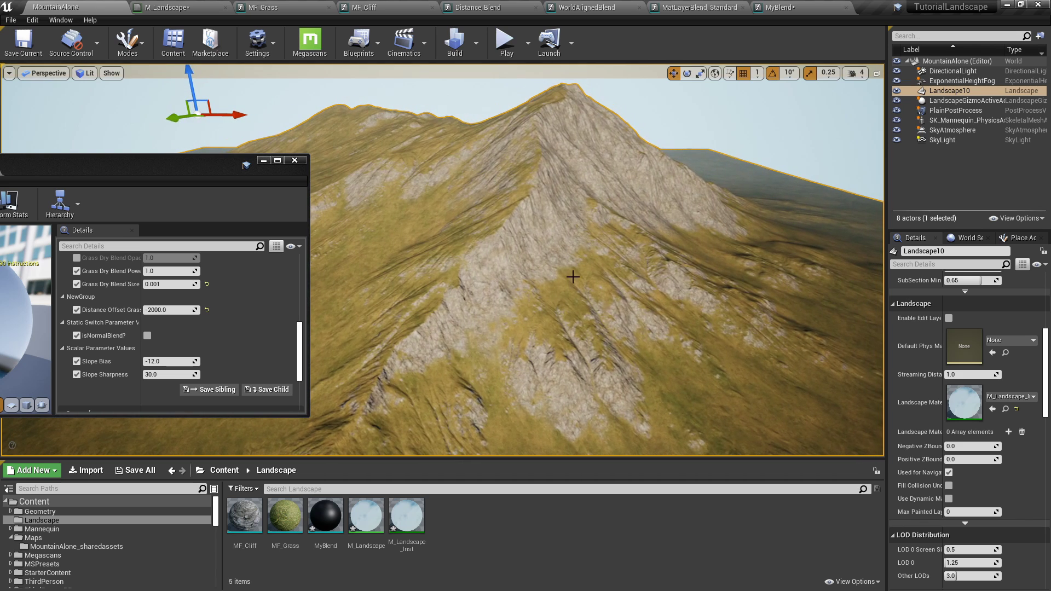
drag(170, 171, 429, 159)
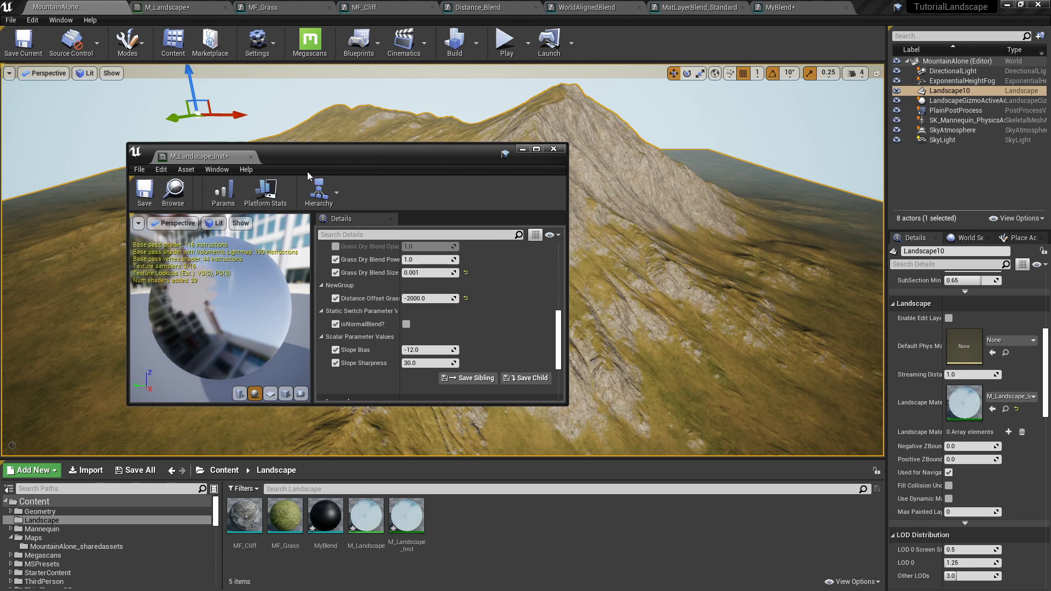
drag(274, 156, 294, 8)
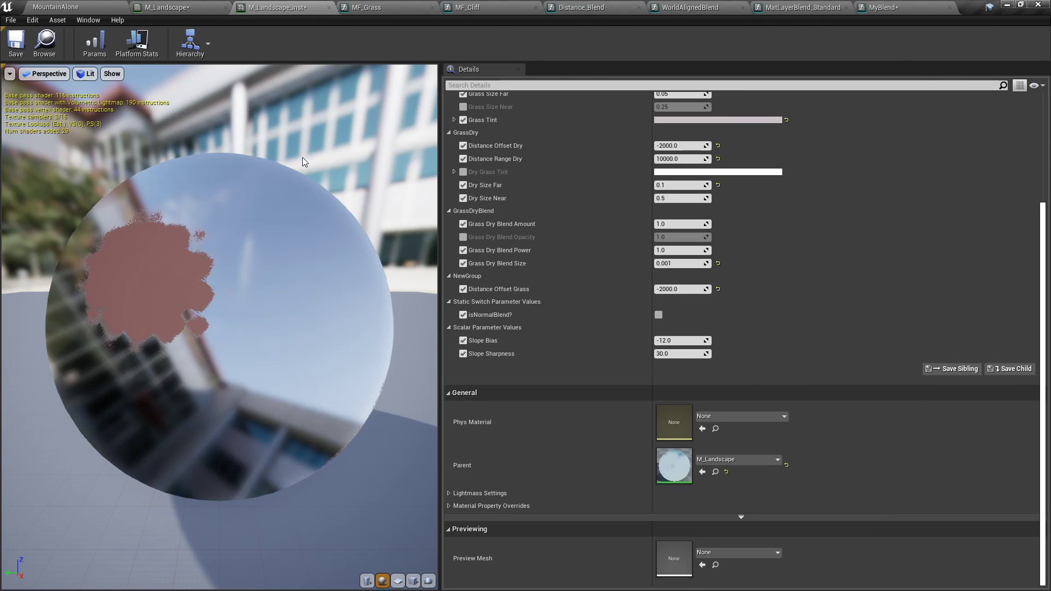
Spread out the M_Landscape graph by moving WorldAlignedBlend and its slope parameters away from the blend nodes and lowering MF_Cliff
click(170, 8)
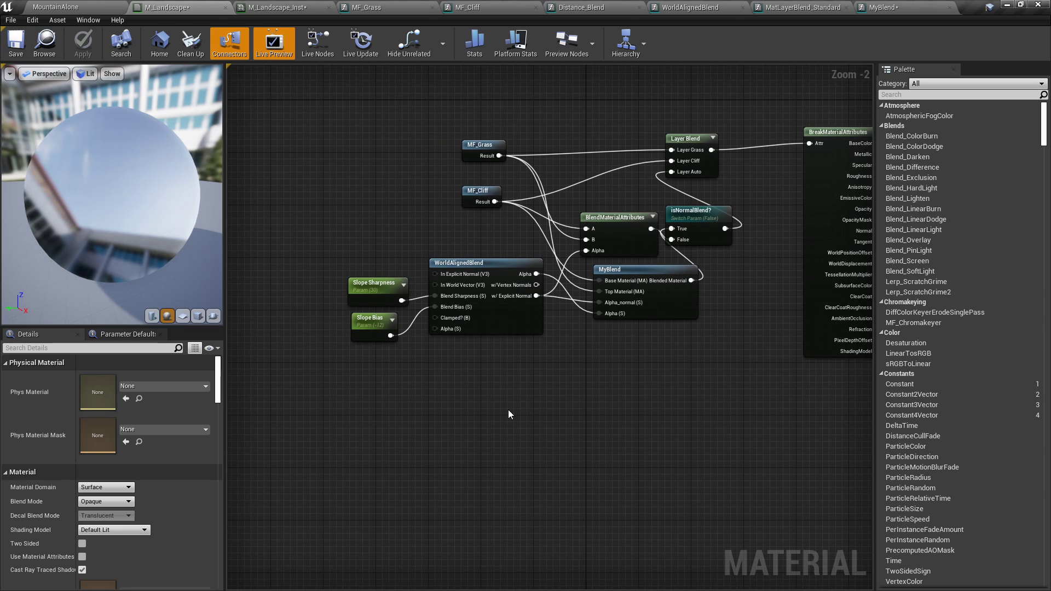
drag(508, 414, 346, 240)
drag(507, 274, 392, 263)
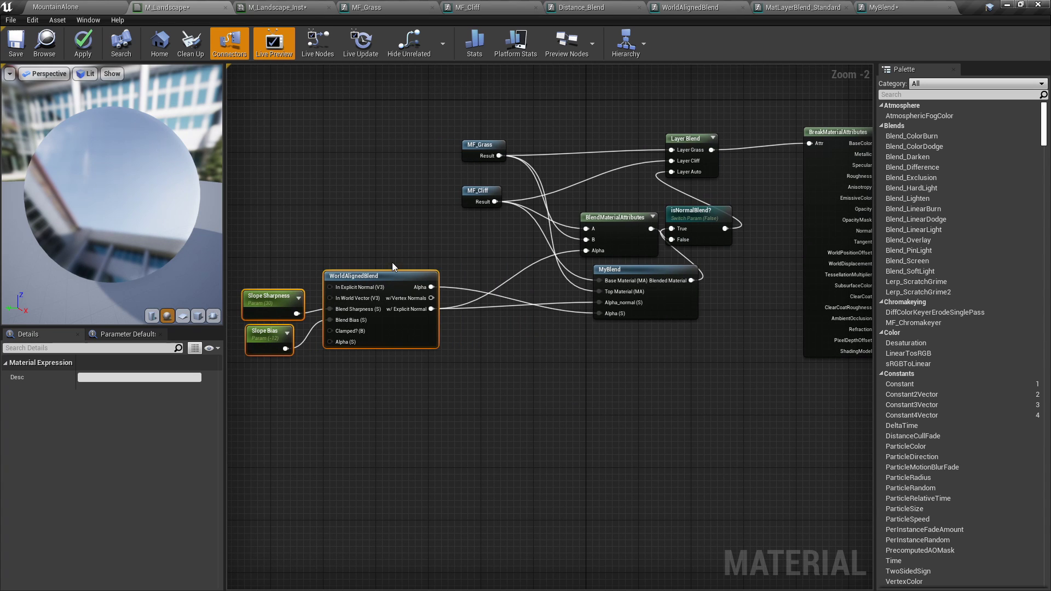
click(392, 262)
drag(470, 191, 472, 229)
click(439, 214)
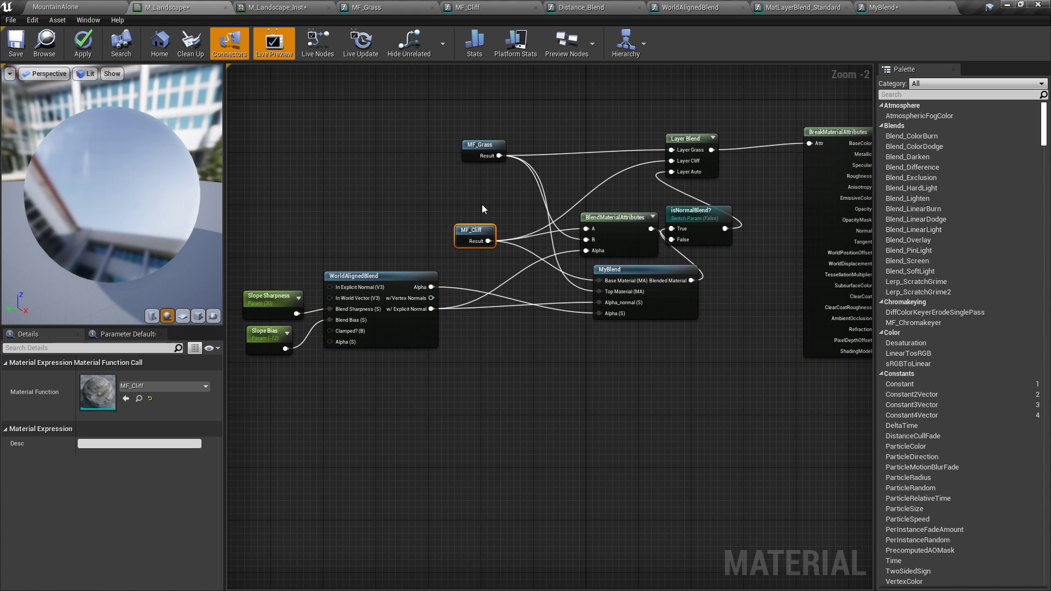
Review how MF_Grass and MF_Cliff feed the blend nodes in the M_Landscape graph
click(463, 146)
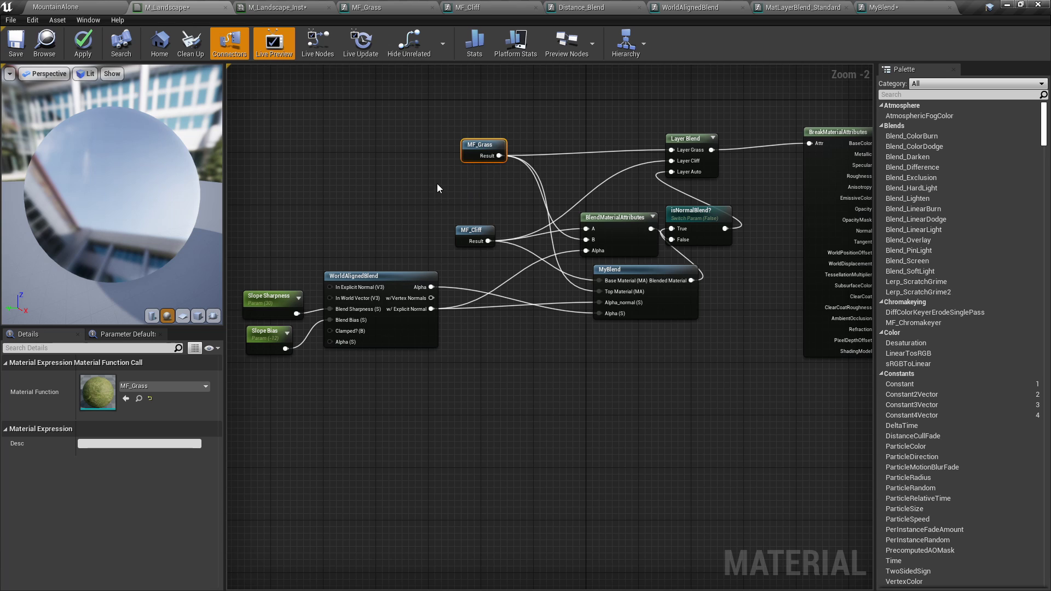
drag(455, 179, 501, 194)
scroll(501, 193, up, 2)
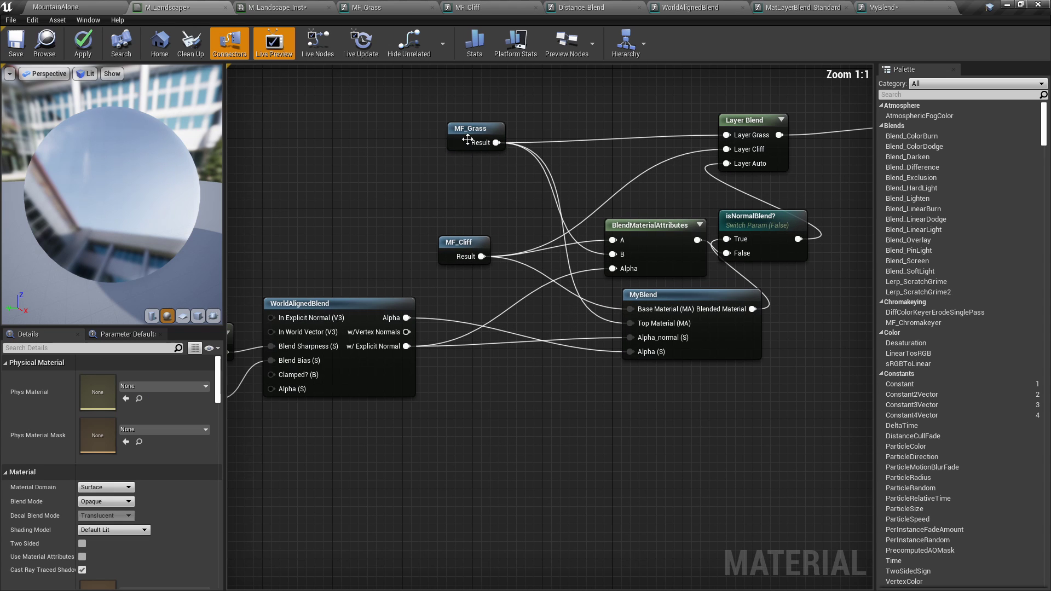
click(468, 140)
click(459, 187)
click(464, 247)
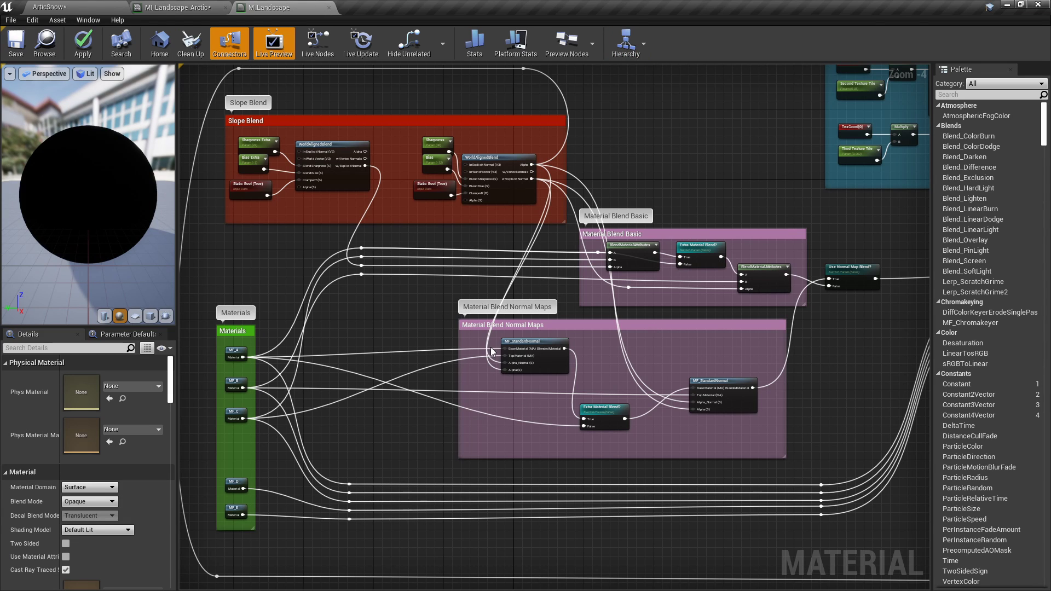
Examine the extra WorldAlignedBlend and its Bias Extra parameter in the arctic material's Slope Blend group
click(316, 148)
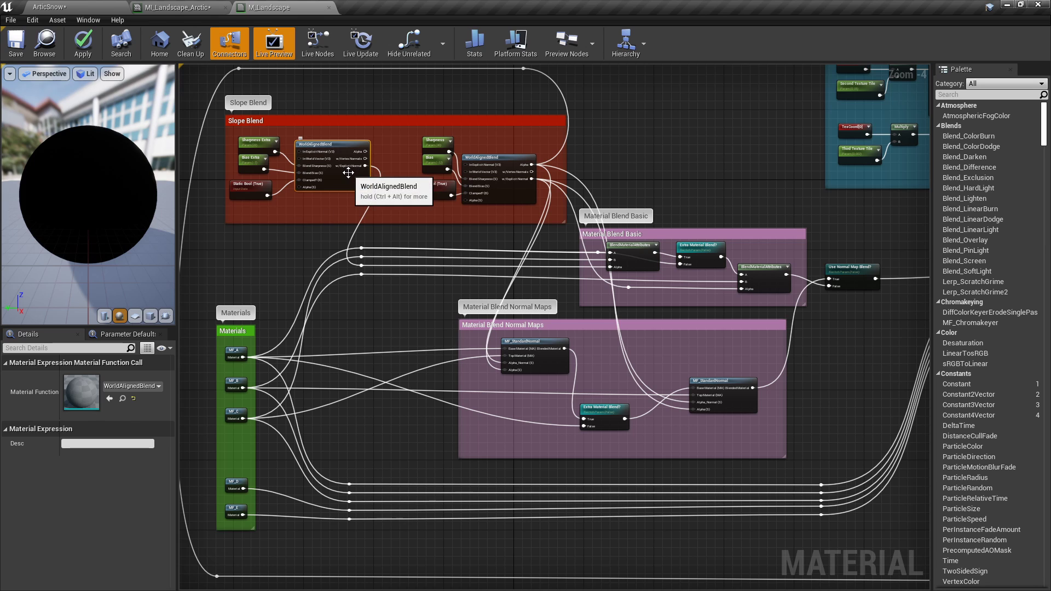
click(318, 200)
click(251, 161)
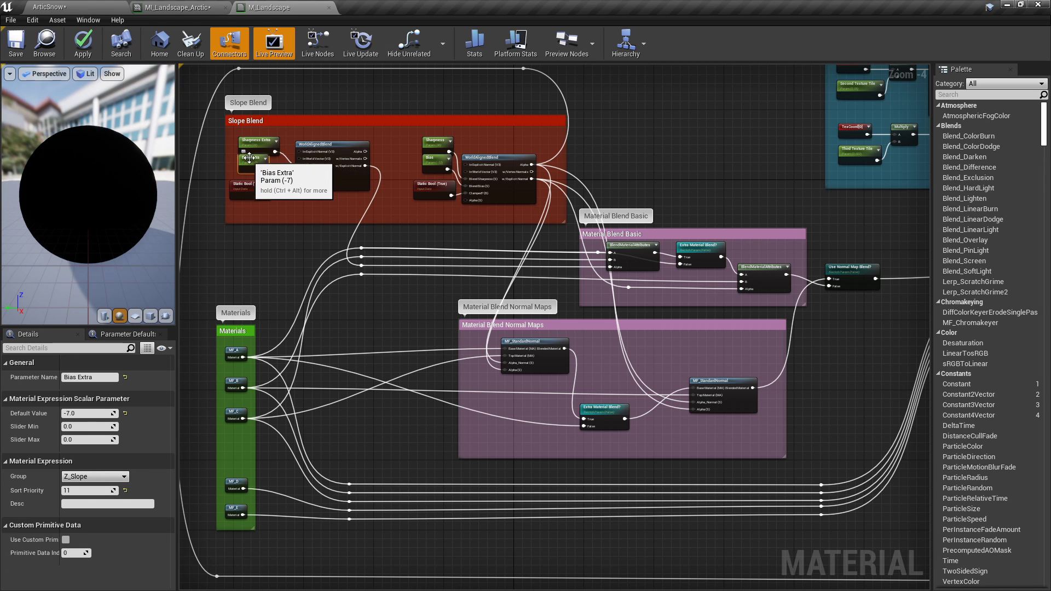
click(436, 344)
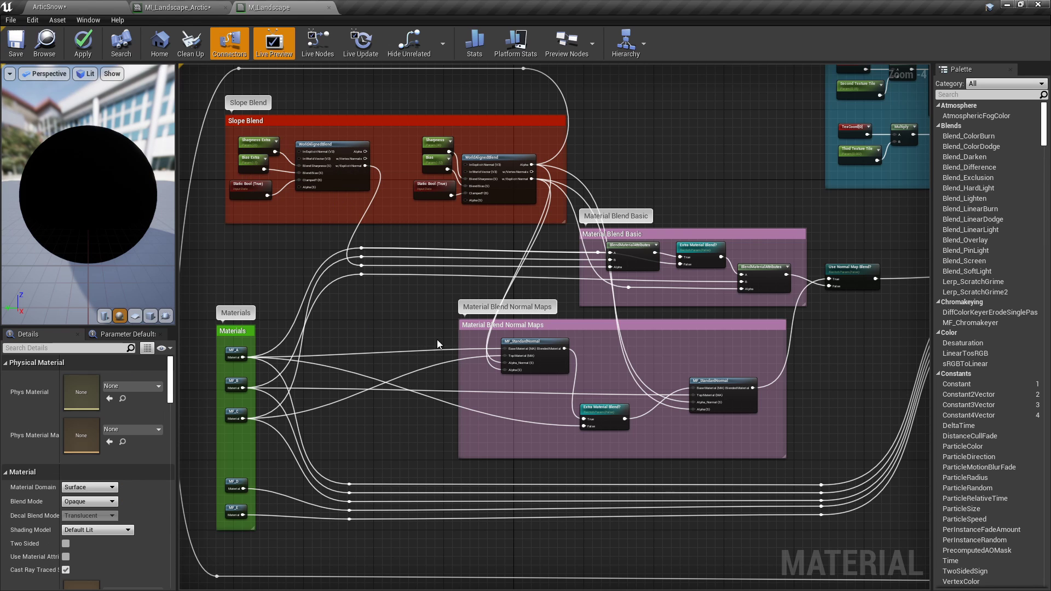
Examine how MF_A, MF_B and MF_C run through the basic and normal-map blend groups with their Extra Material Blend? switches
click(234, 353)
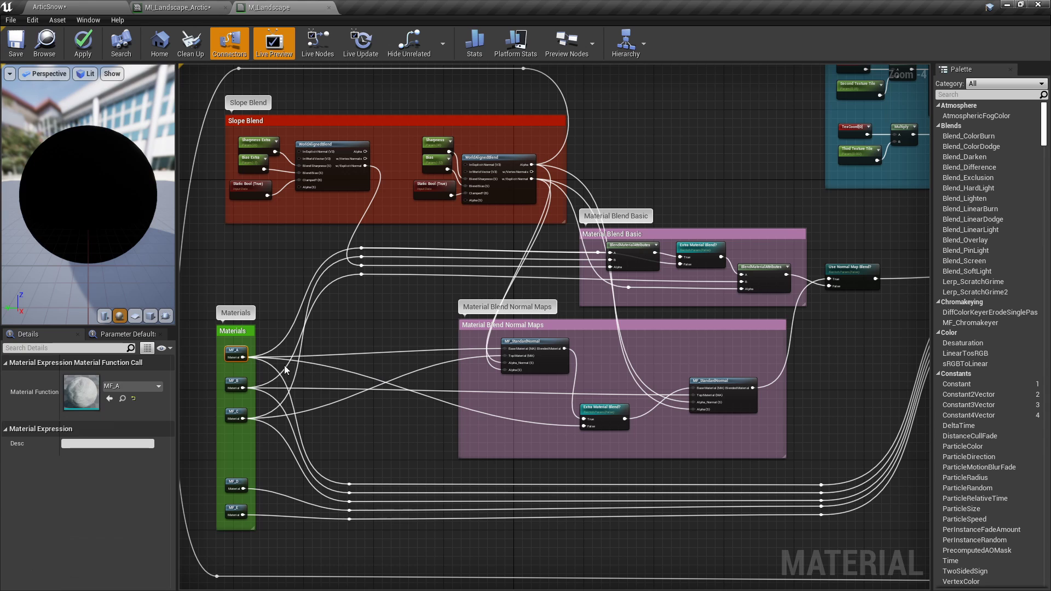
click(237, 383)
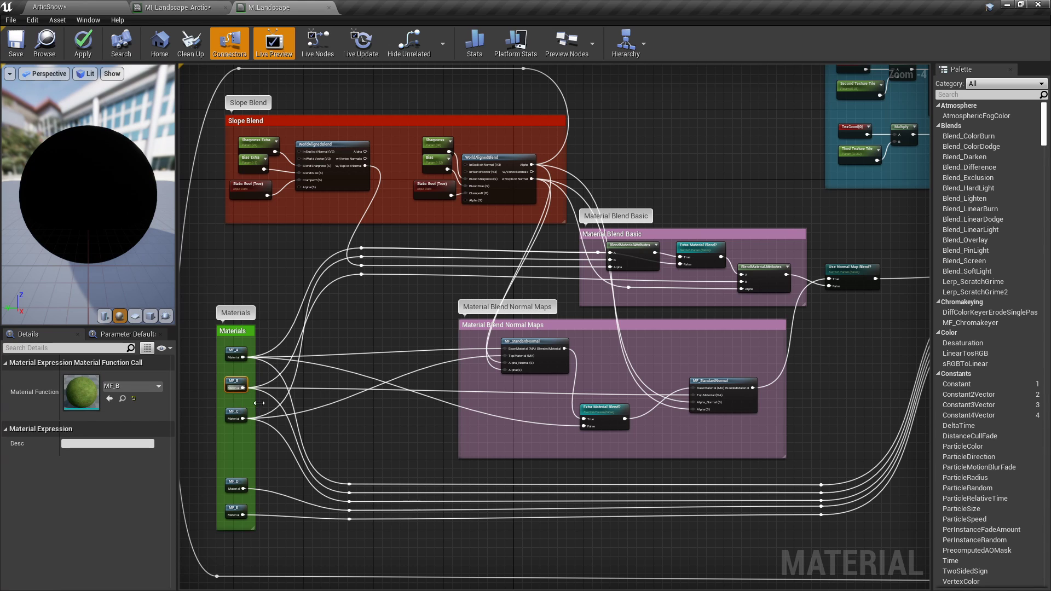
click(241, 412)
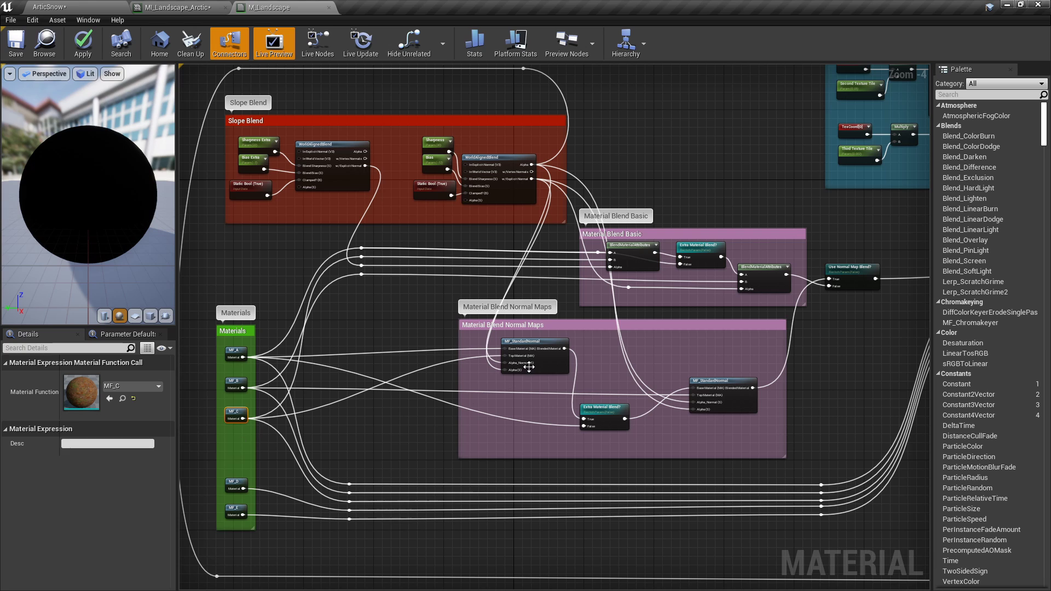
click(596, 420)
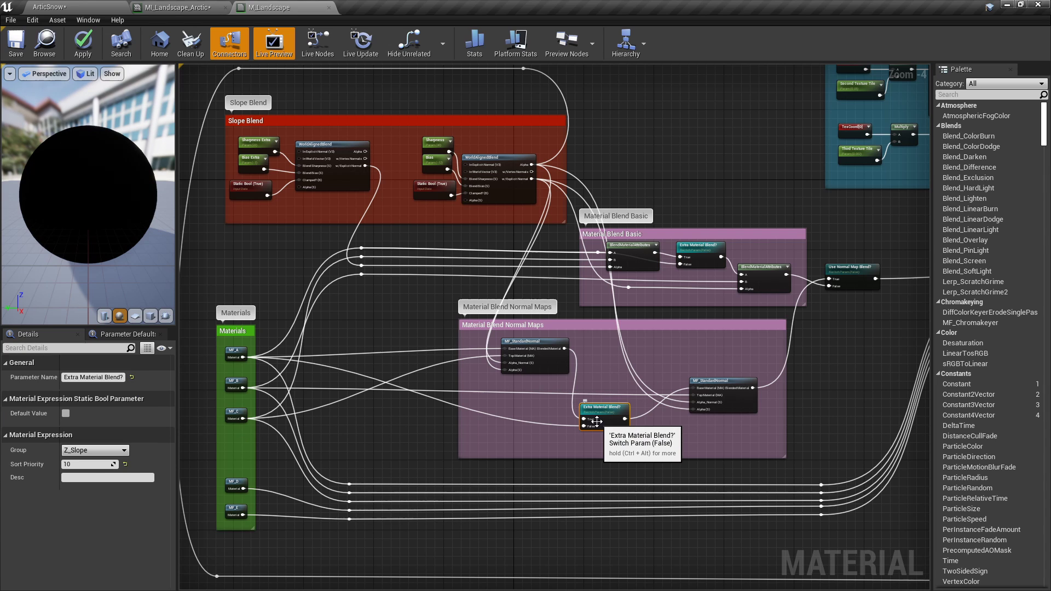
click(700, 267)
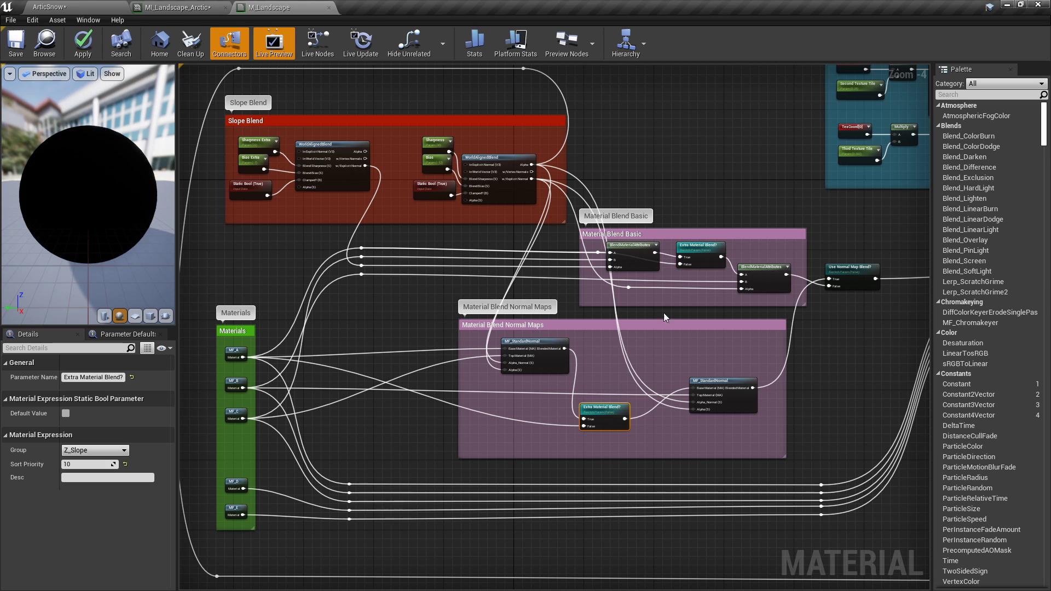
click(883, 369)
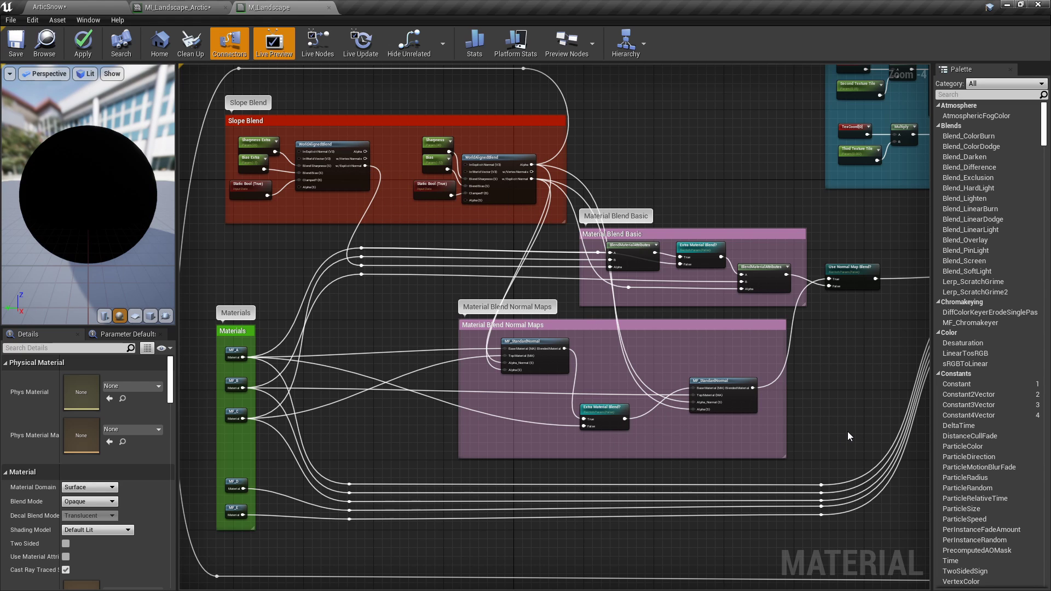
drag(823, 421, 340, 137)
right_drag(594, 261, 473, 255)
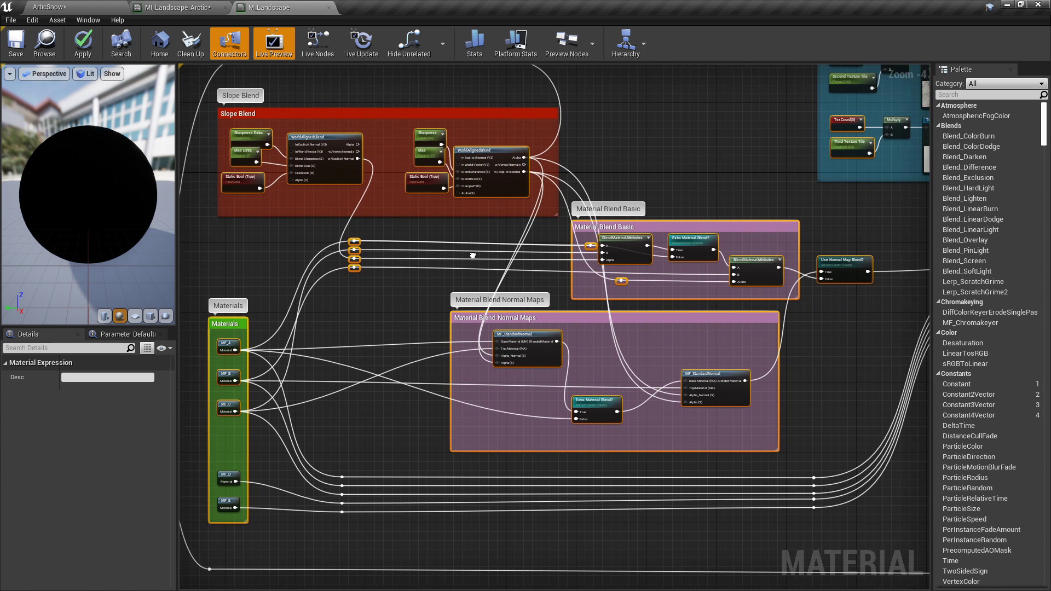
click(813, 363)
mouse_move(818, 362)
right_down()
mouse_move(840, 357)
mouse_move(824, 366)
right_up()
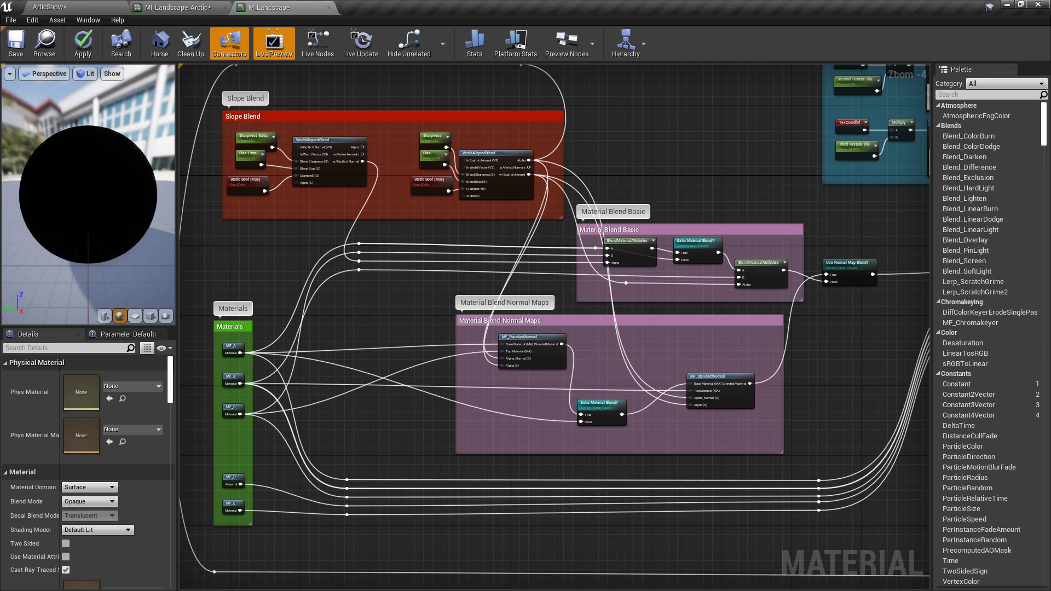